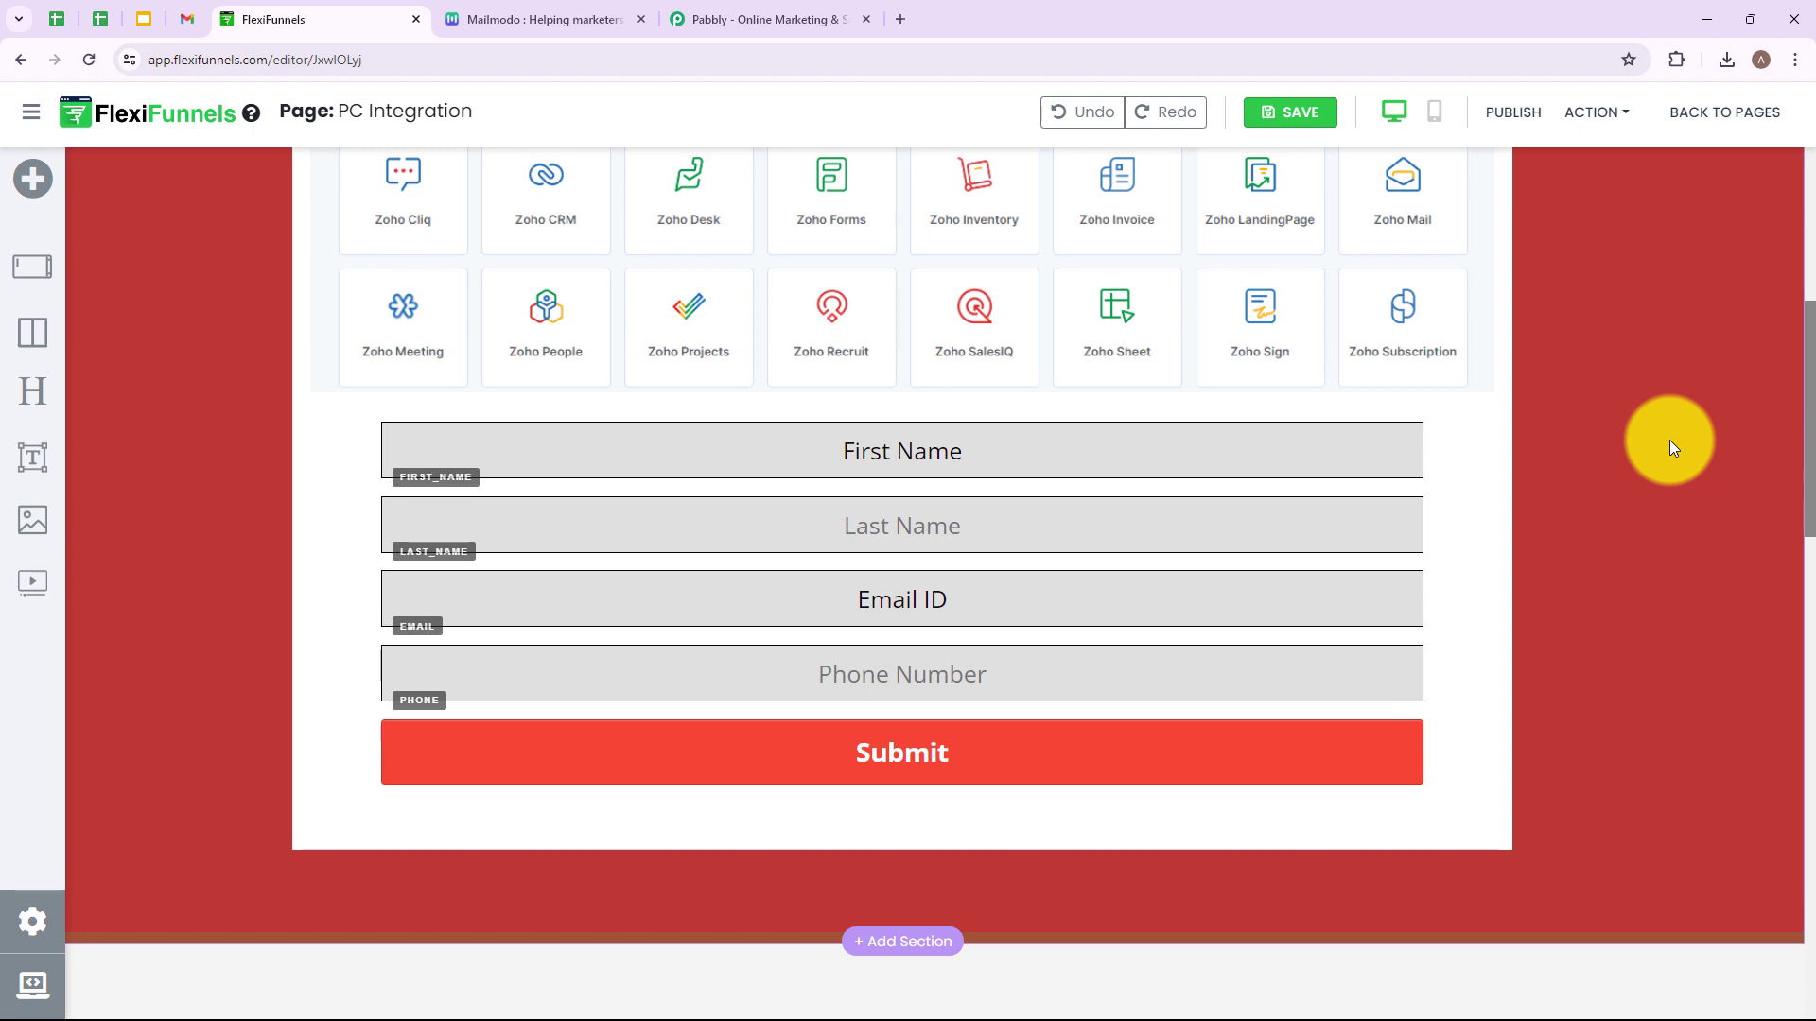
Switch from the FlexiFunnels PC Integration editor to the Pabbly website tab.
{"action": "left_click", "coordinate": [775, 20]}
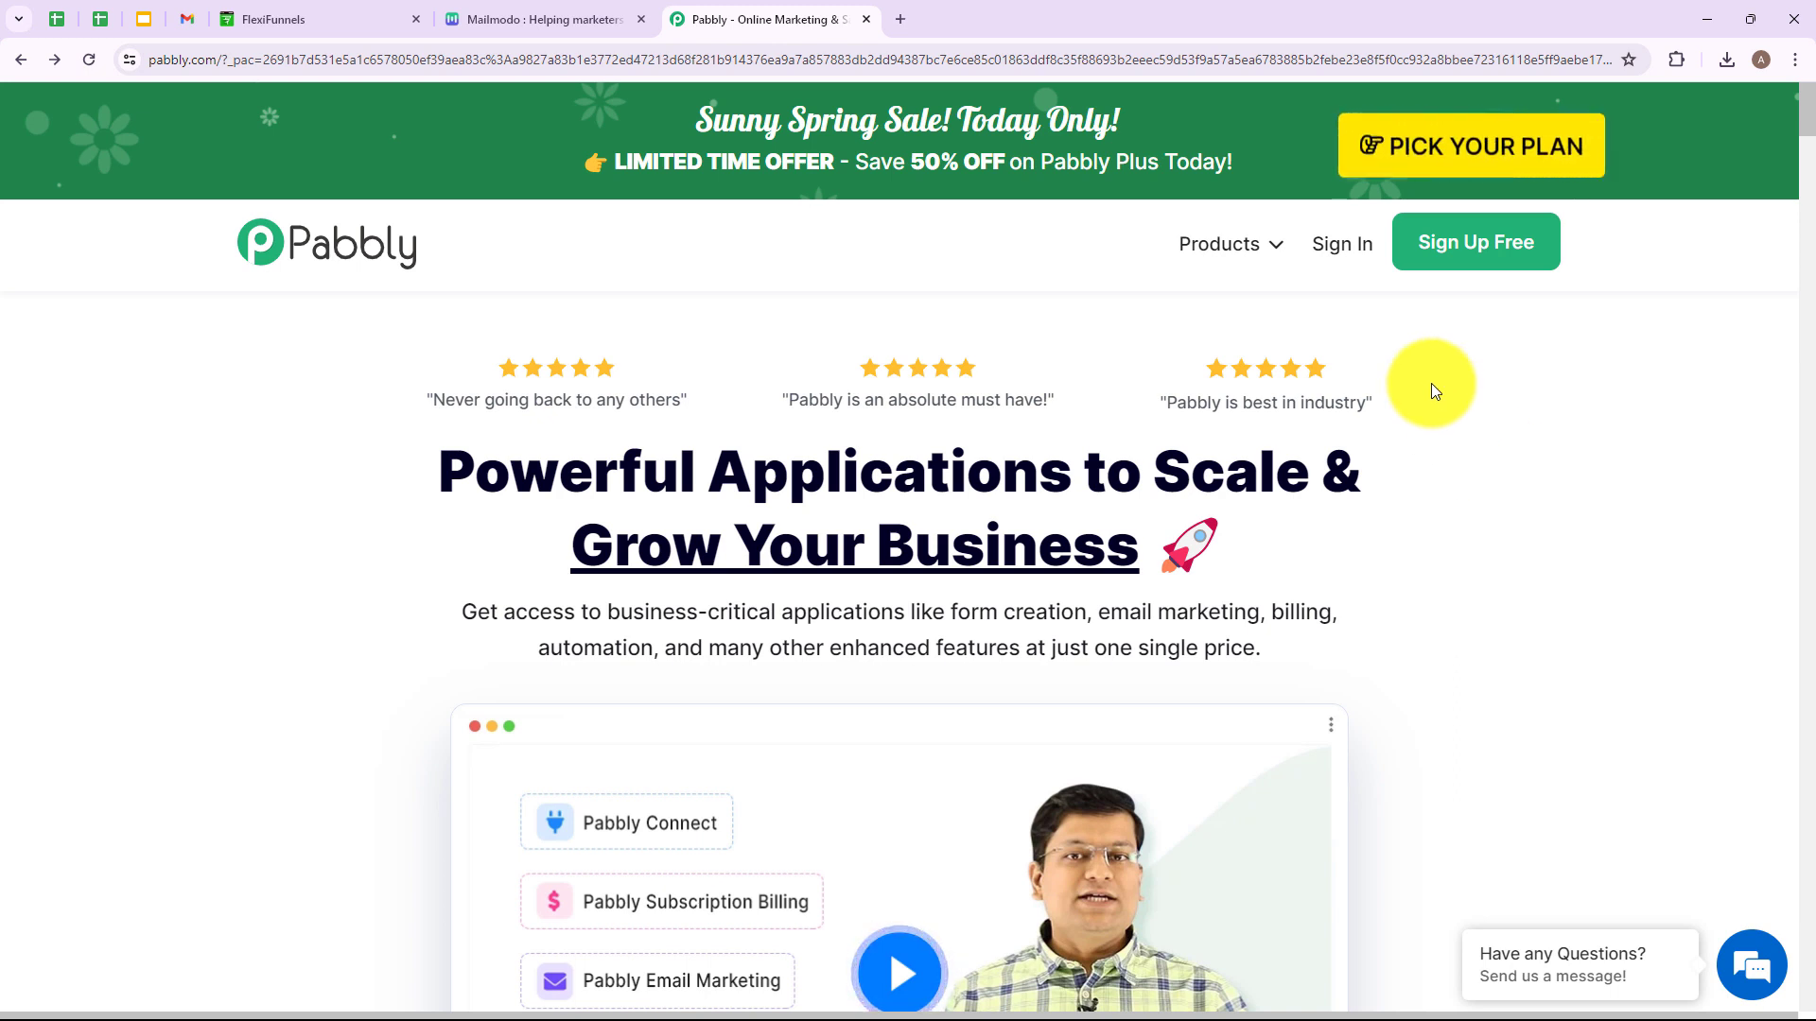
Sign in on pabbly.com and open Pabbly Connect from the All Pabbly Apps page.
{"action": "left_click_drag", "start_coordinate": [210, 57], "coordinate": [121, 69]}
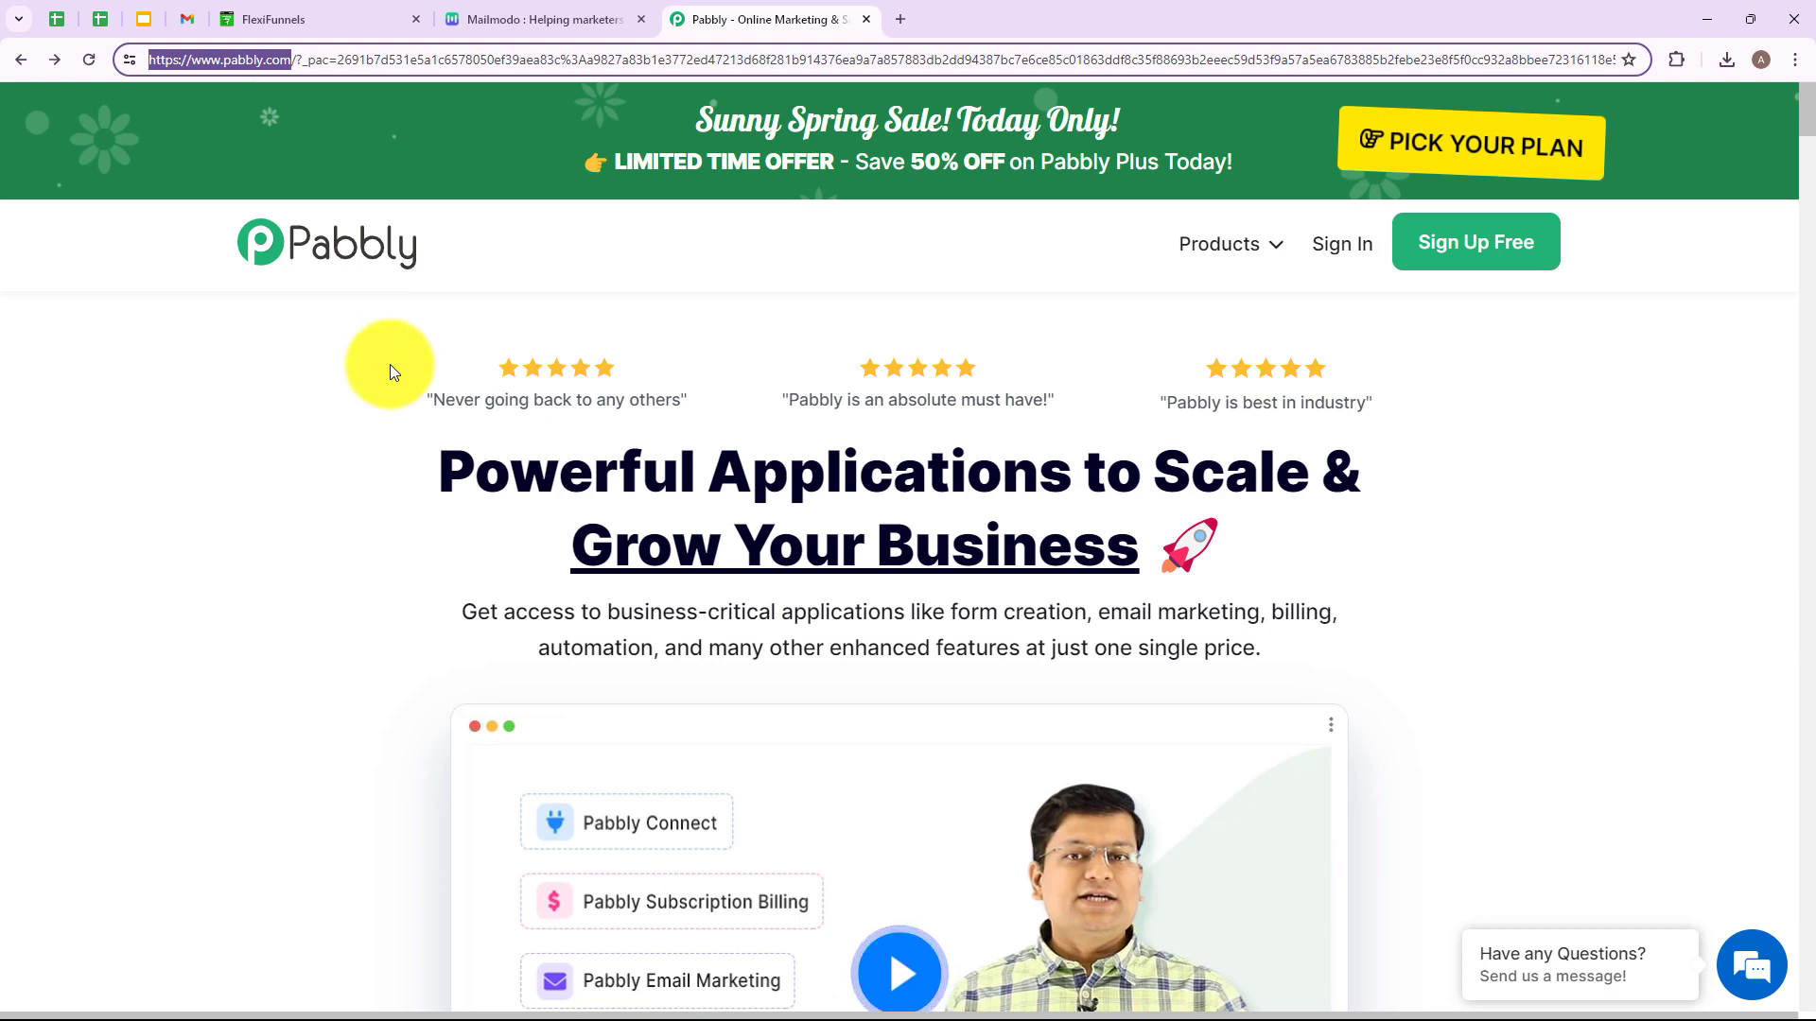
{"action": "left_click", "coordinate": [753, 328]}
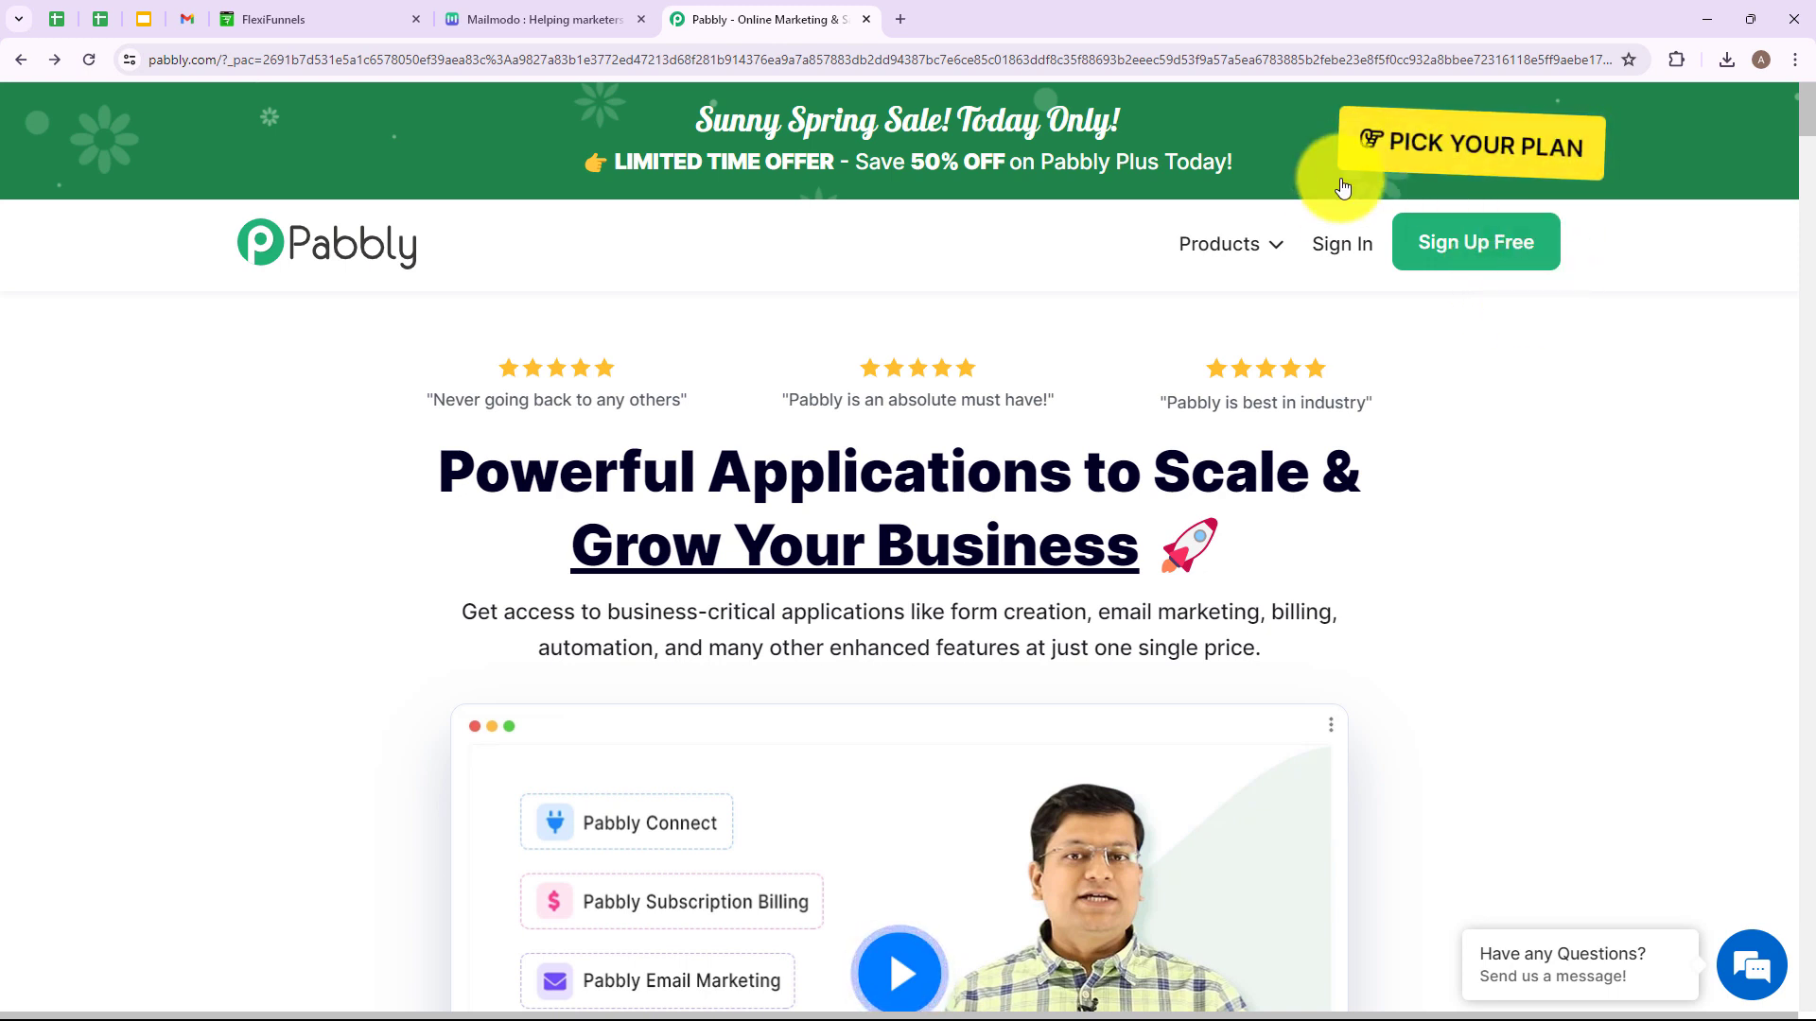
{"action": "left_click", "coordinate": [1333, 244]}
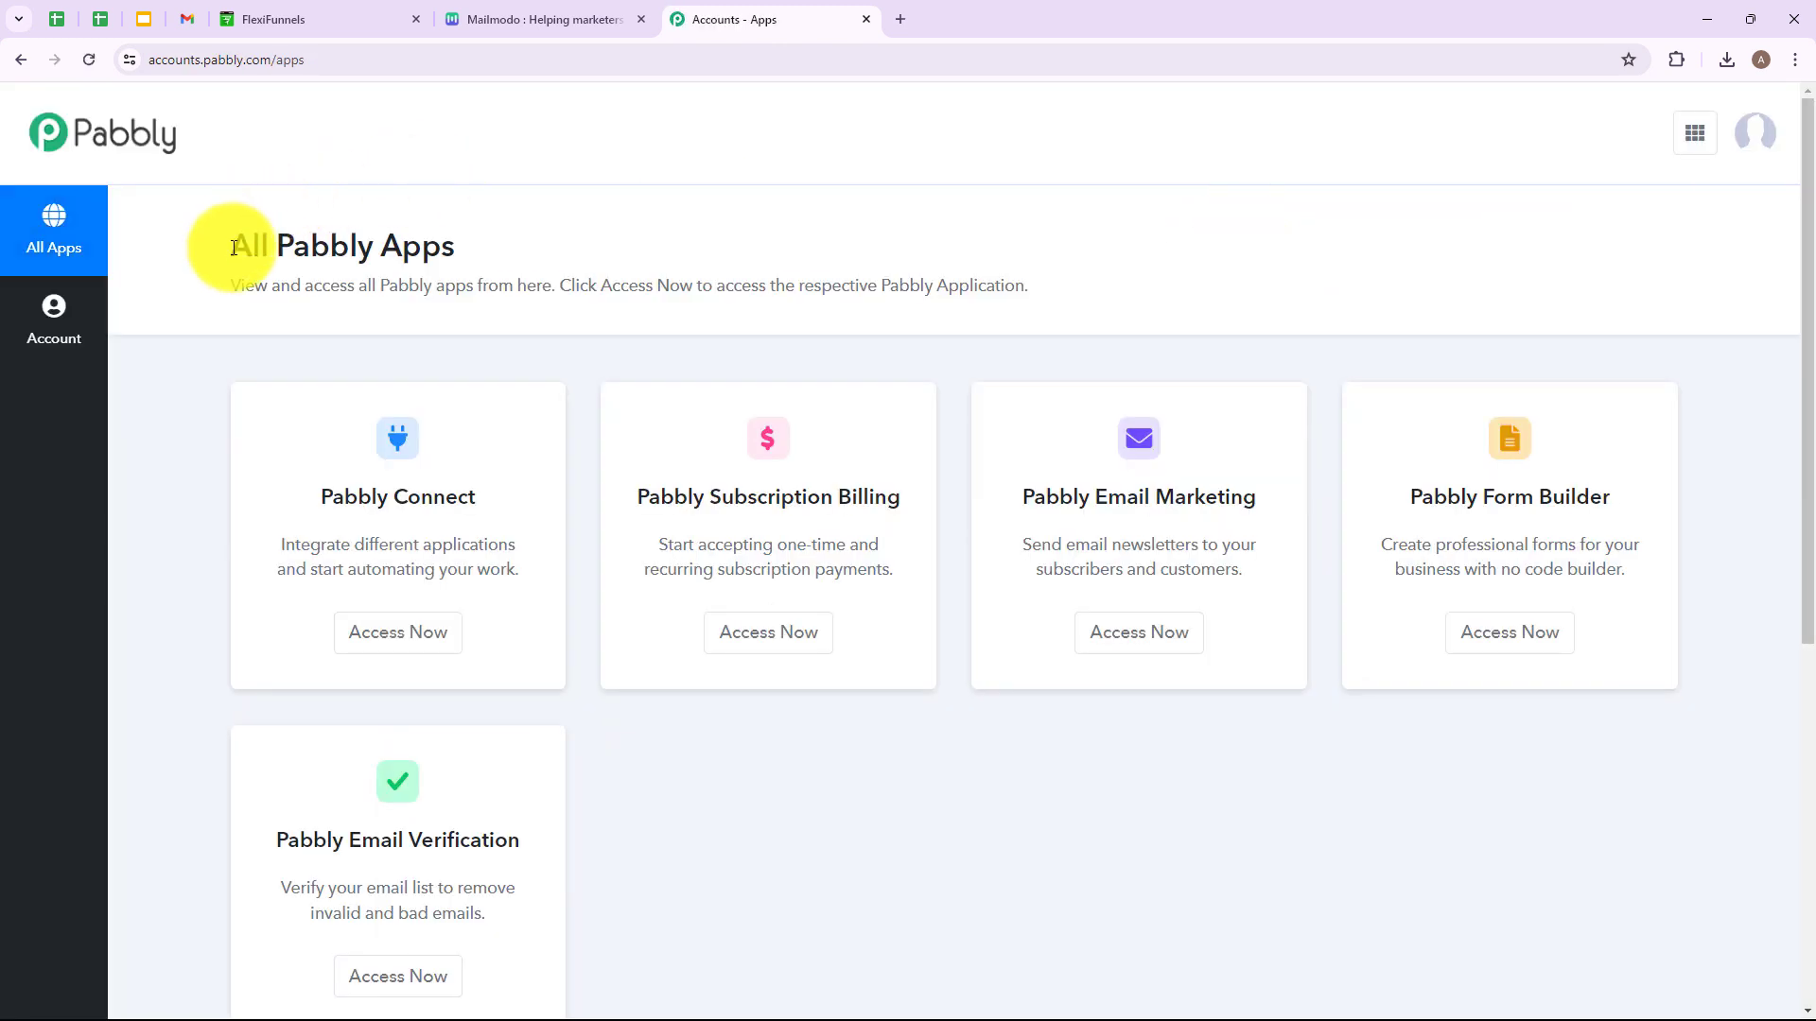
{"action": "left_click_drag", "start_coordinate": [234, 248], "coordinate": [478, 258]}
{"action": "left_click", "coordinate": [523, 248]}
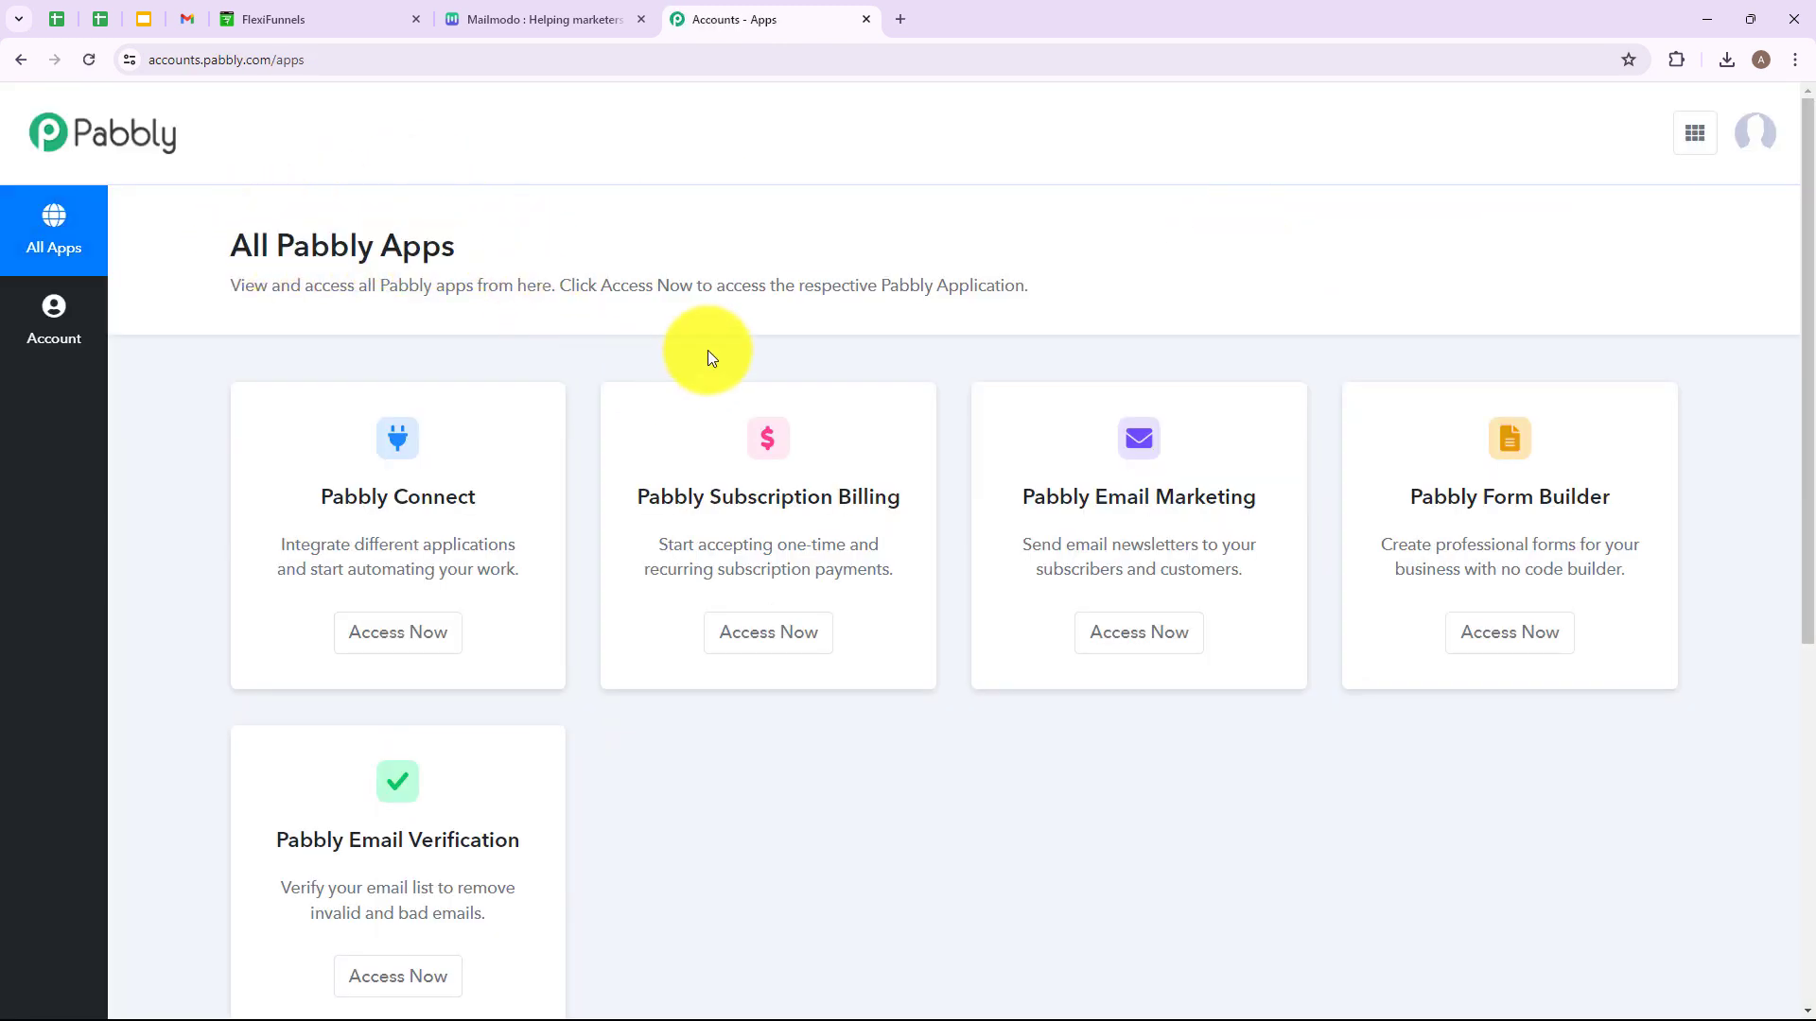
{"action": "left_click", "coordinate": [411, 656]}
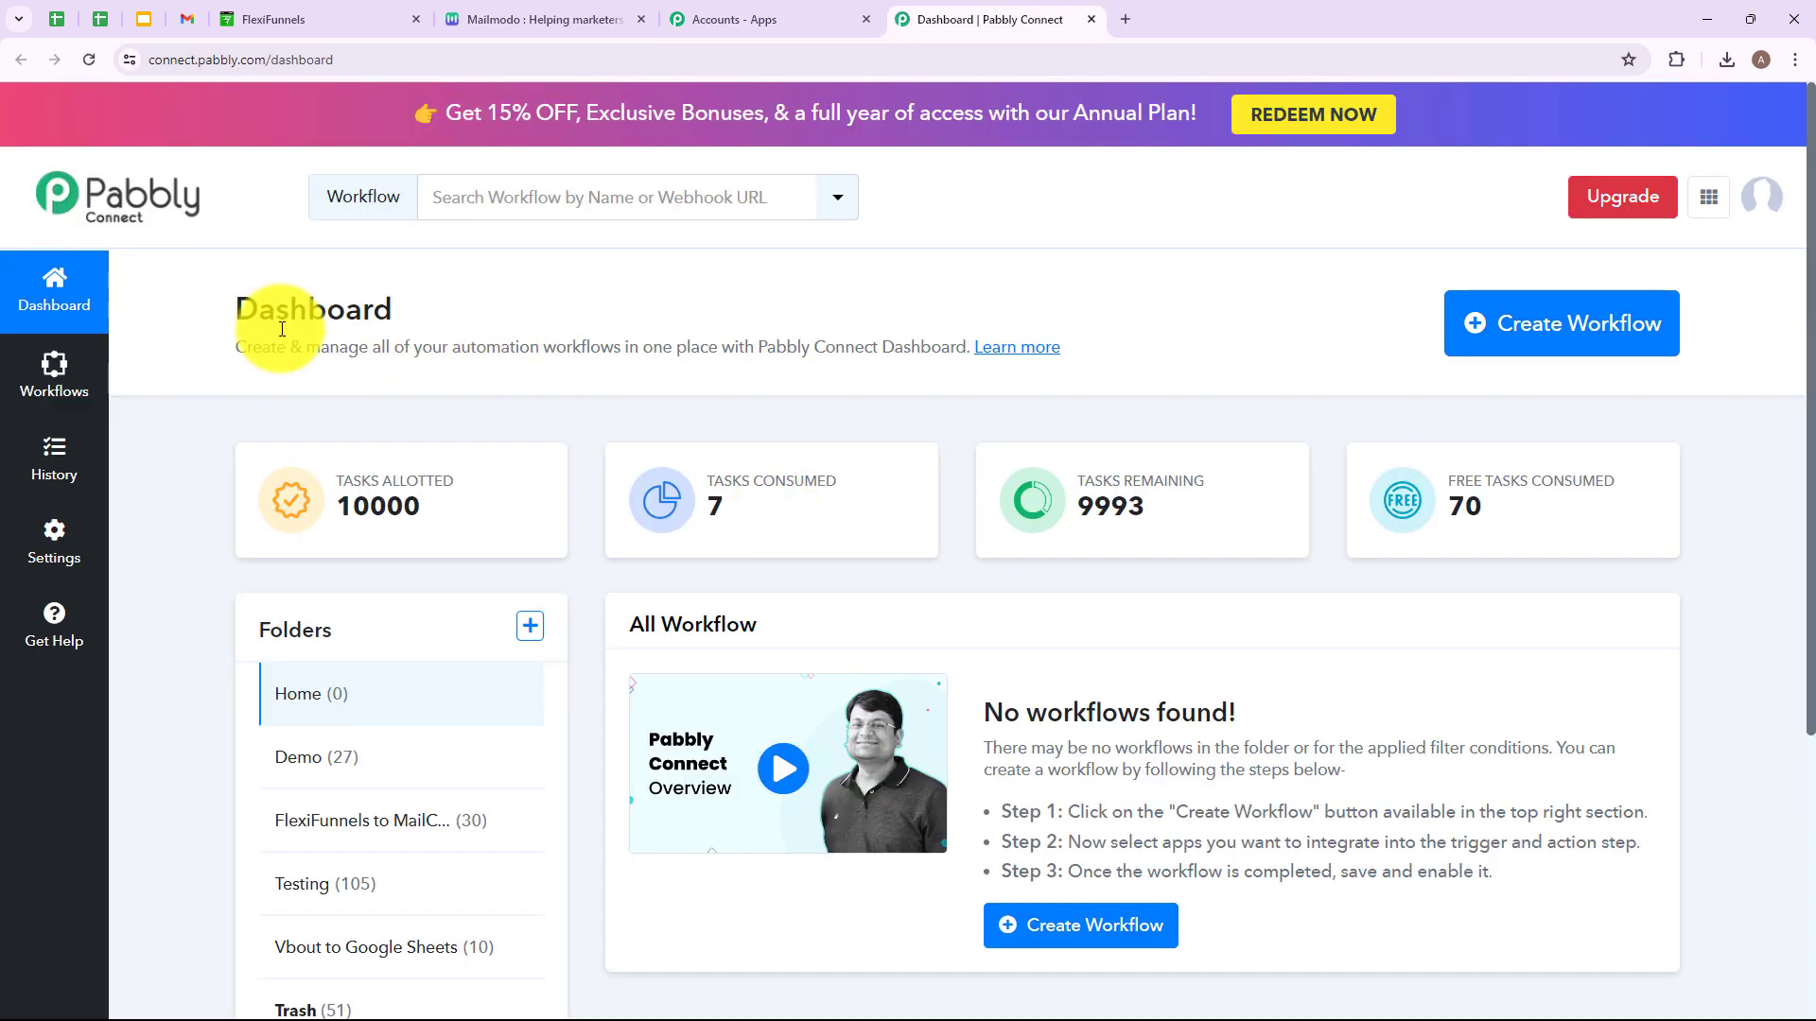
Create workflow 'Create Mailmodo Contacts on FlexiFunnels Form Submission' filed under the FlexiFunnels to Mailmodo folder.
{"action": "left_click_drag", "start_coordinate": [232, 312], "coordinate": [433, 324]}
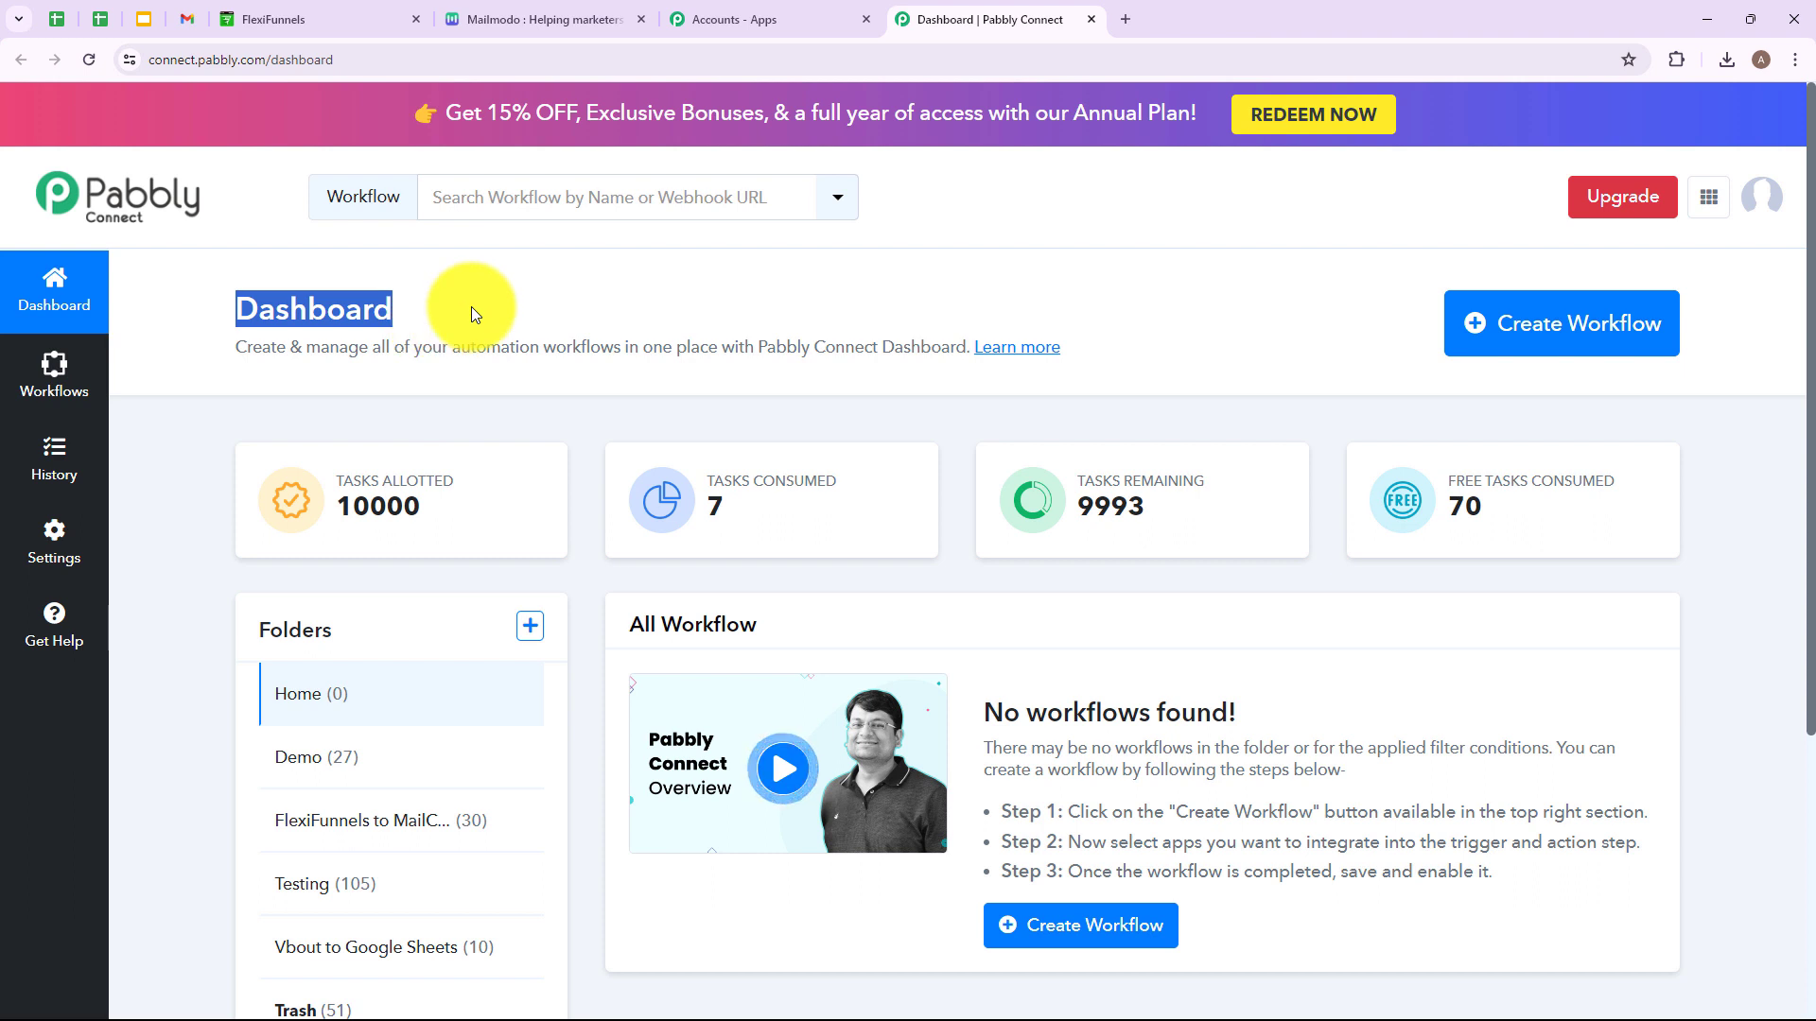
{"action": "left_click", "coordinate": [478, 353]}
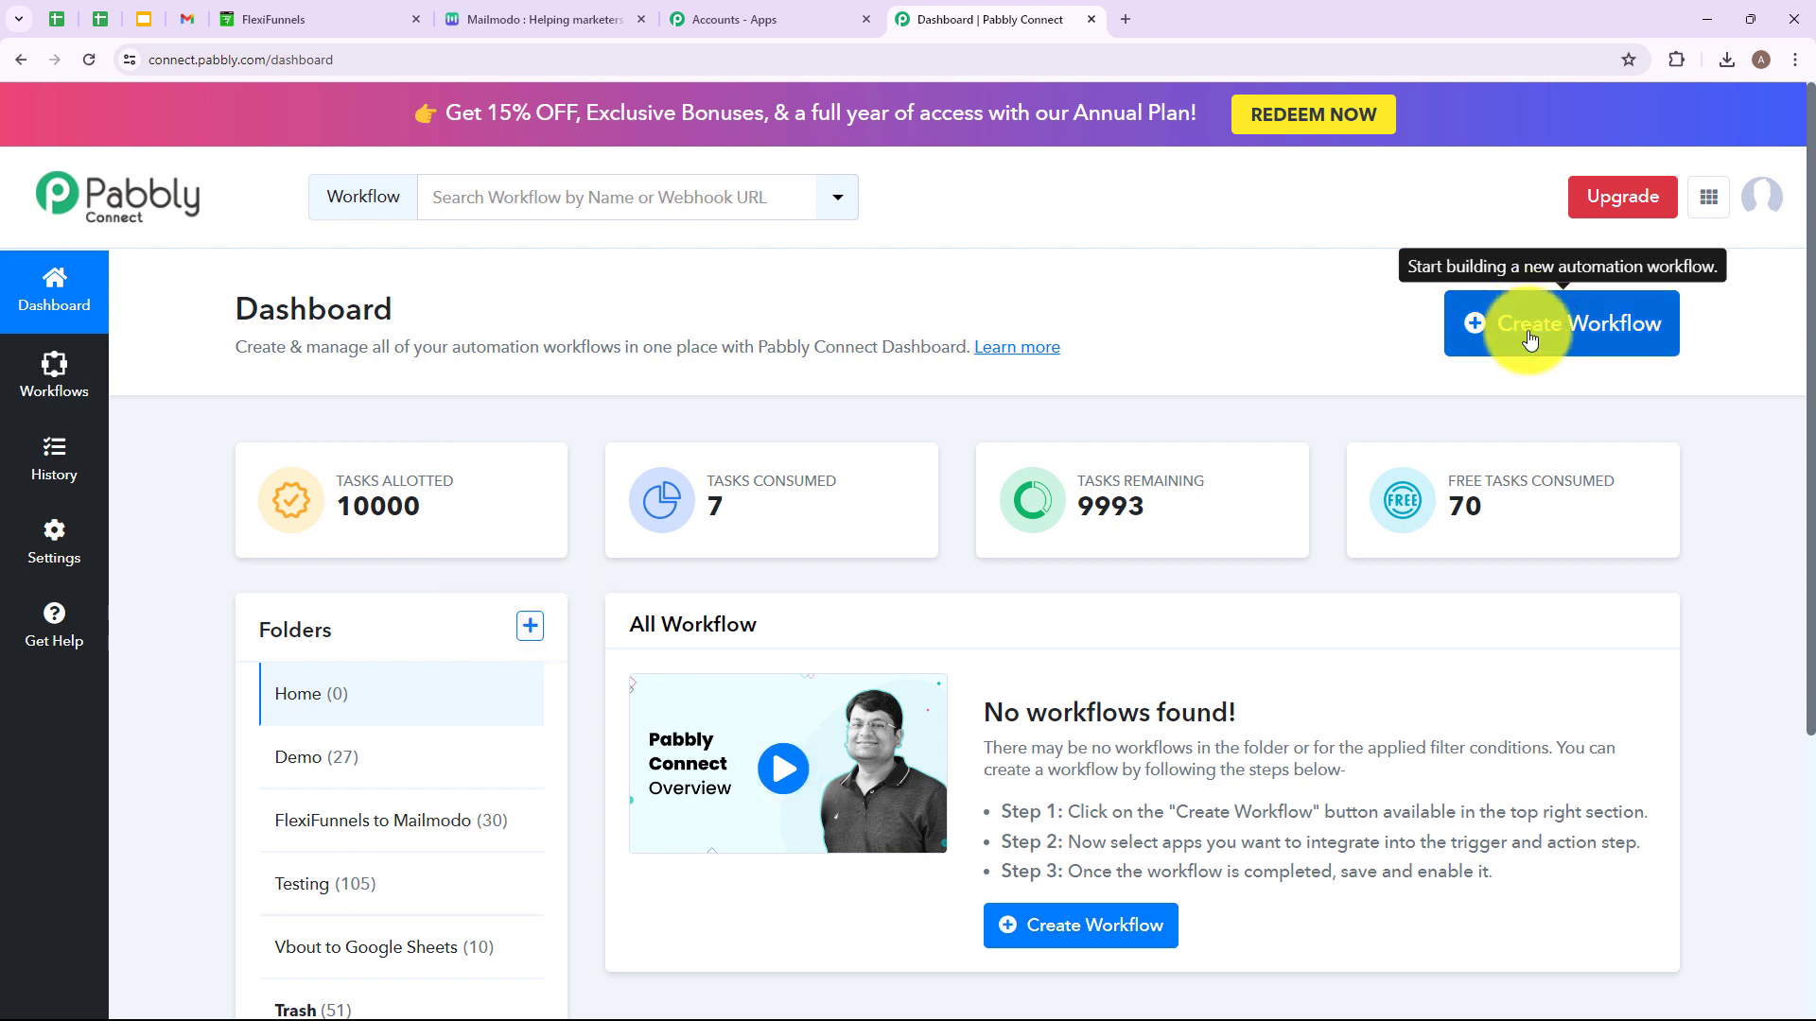
{"action": "left_click", "coordinate": [1529, 338]}
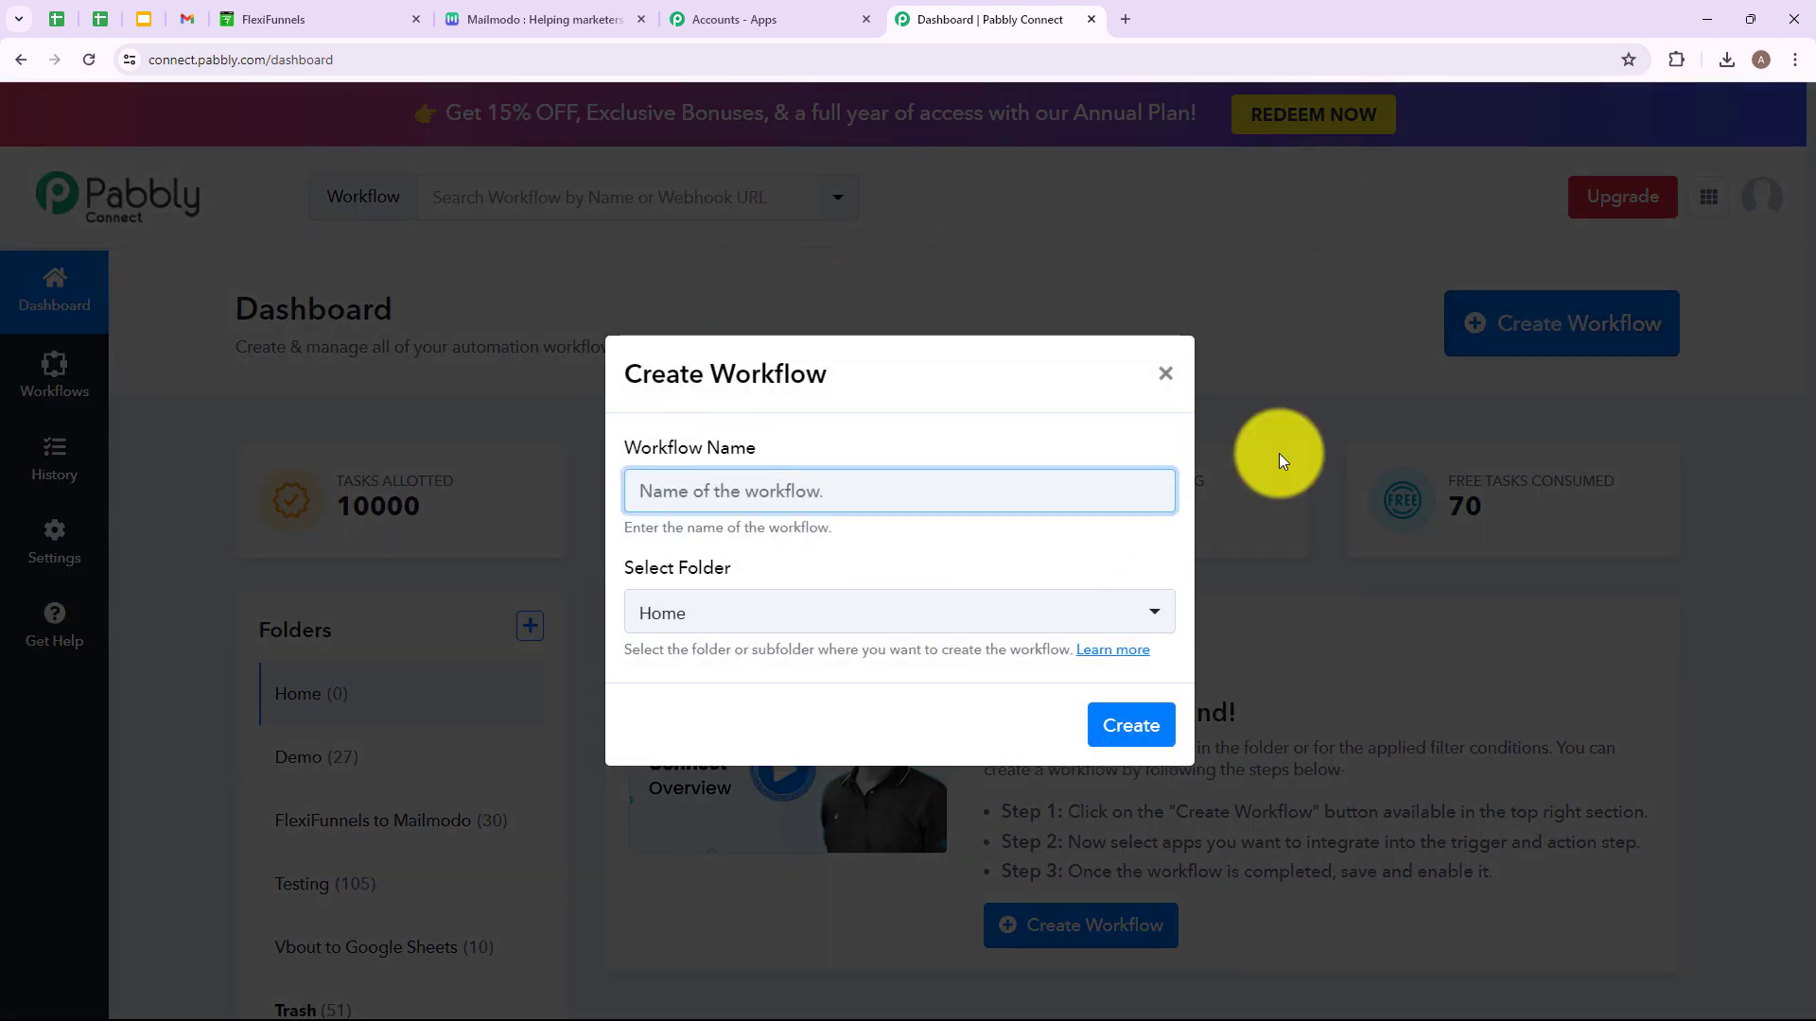
{"action": "left_click", "coordinate": [714, 490]}
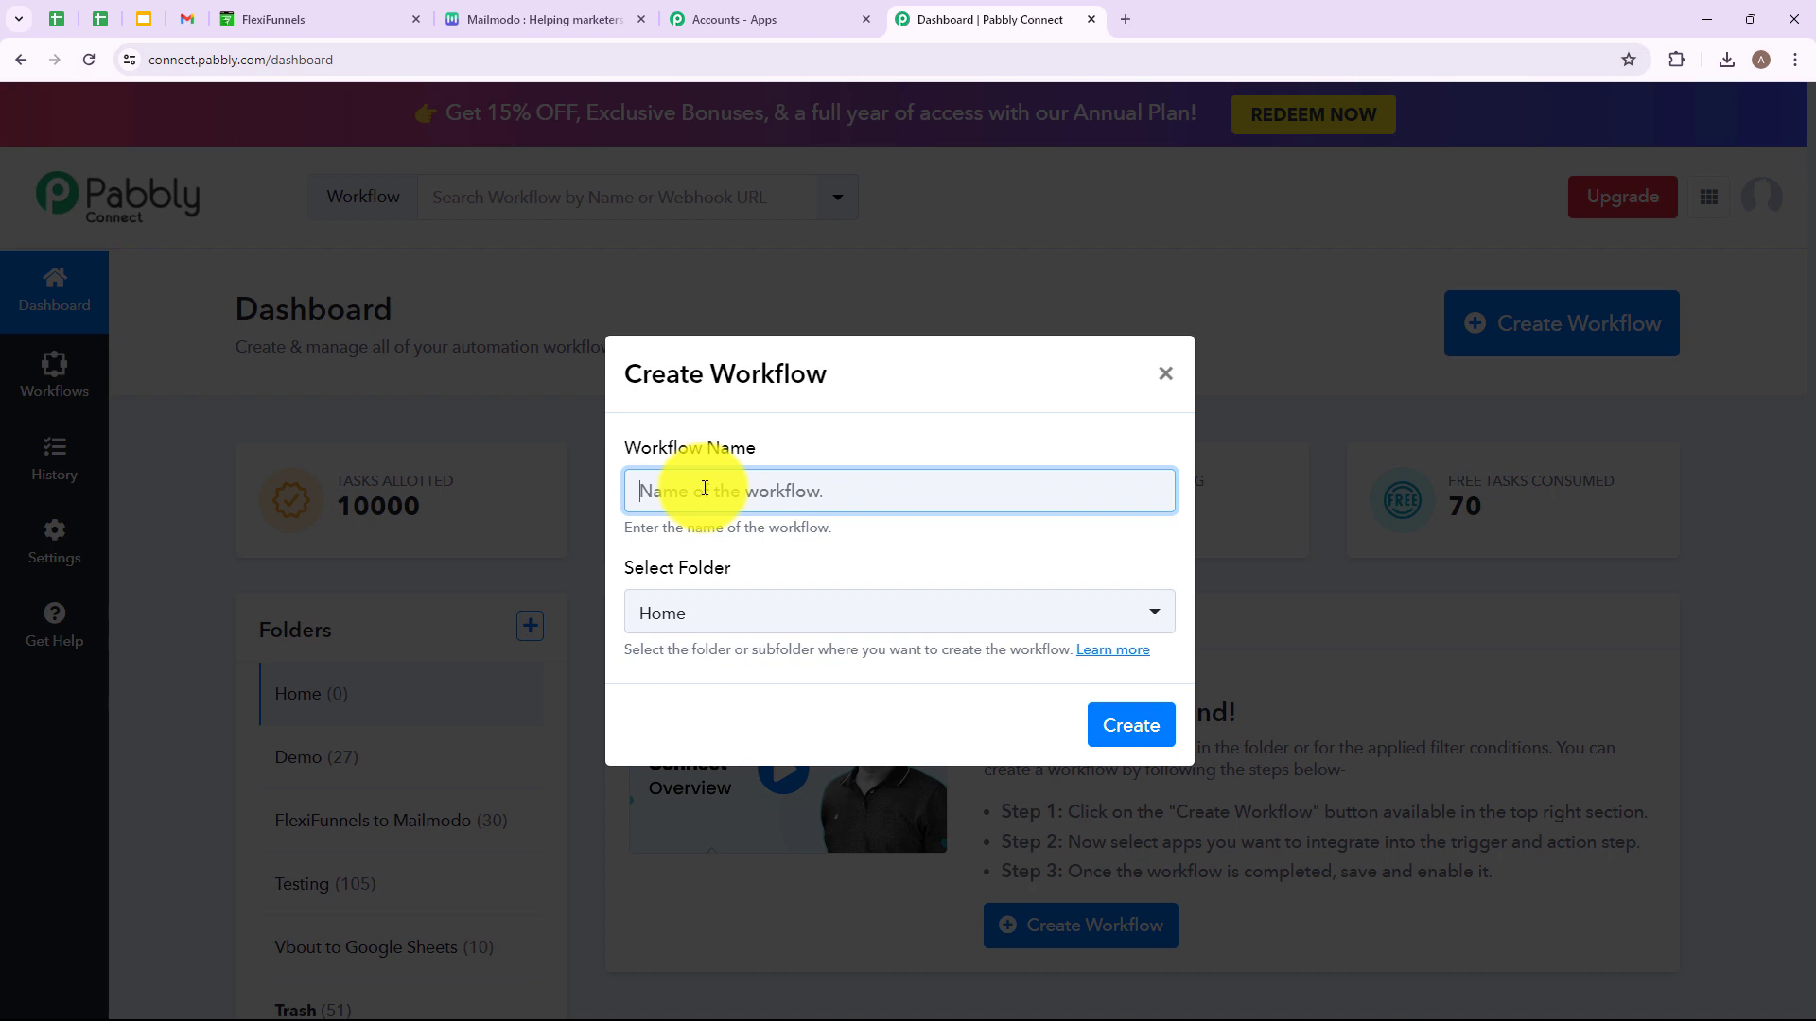
{"action": "type", "text": "C"}
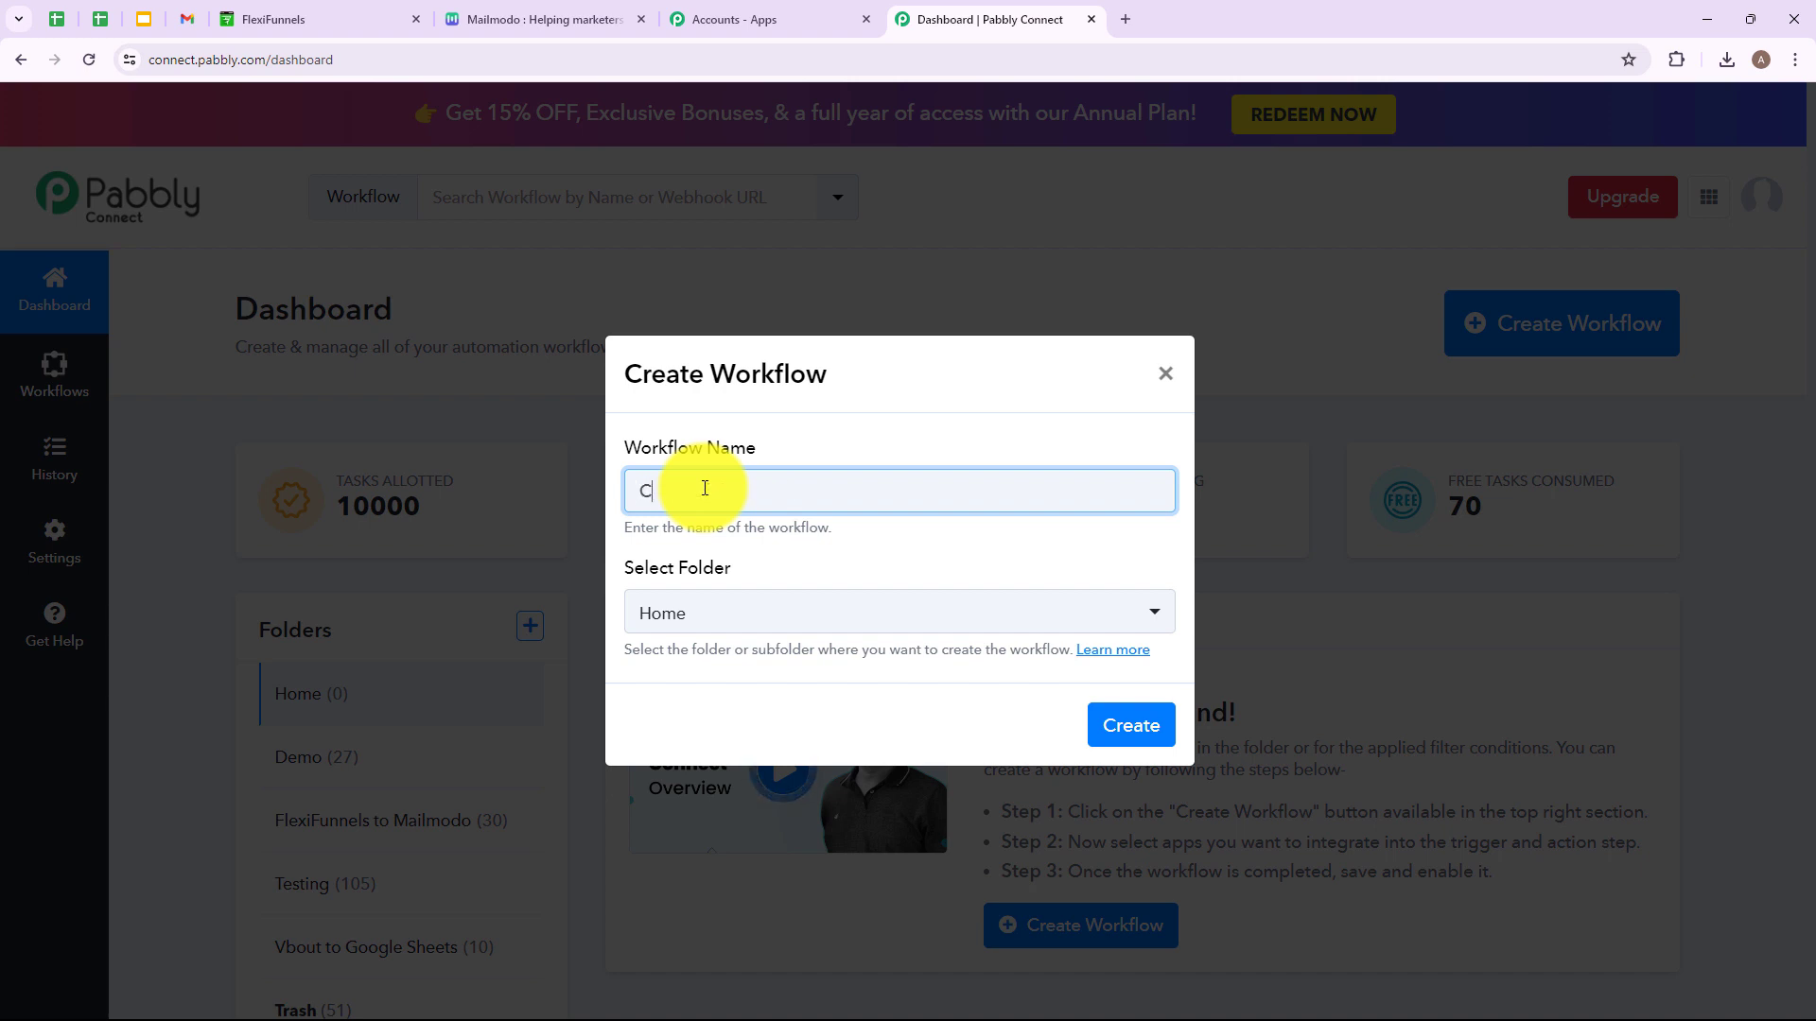
{"action": "type", "text": "reate Mailmodo Contacts on FlexiFunnels Form Submission"}
{"action": "left_click_drag", "start_coordinate": [642, 491], "coordinate": [1151, 507]}
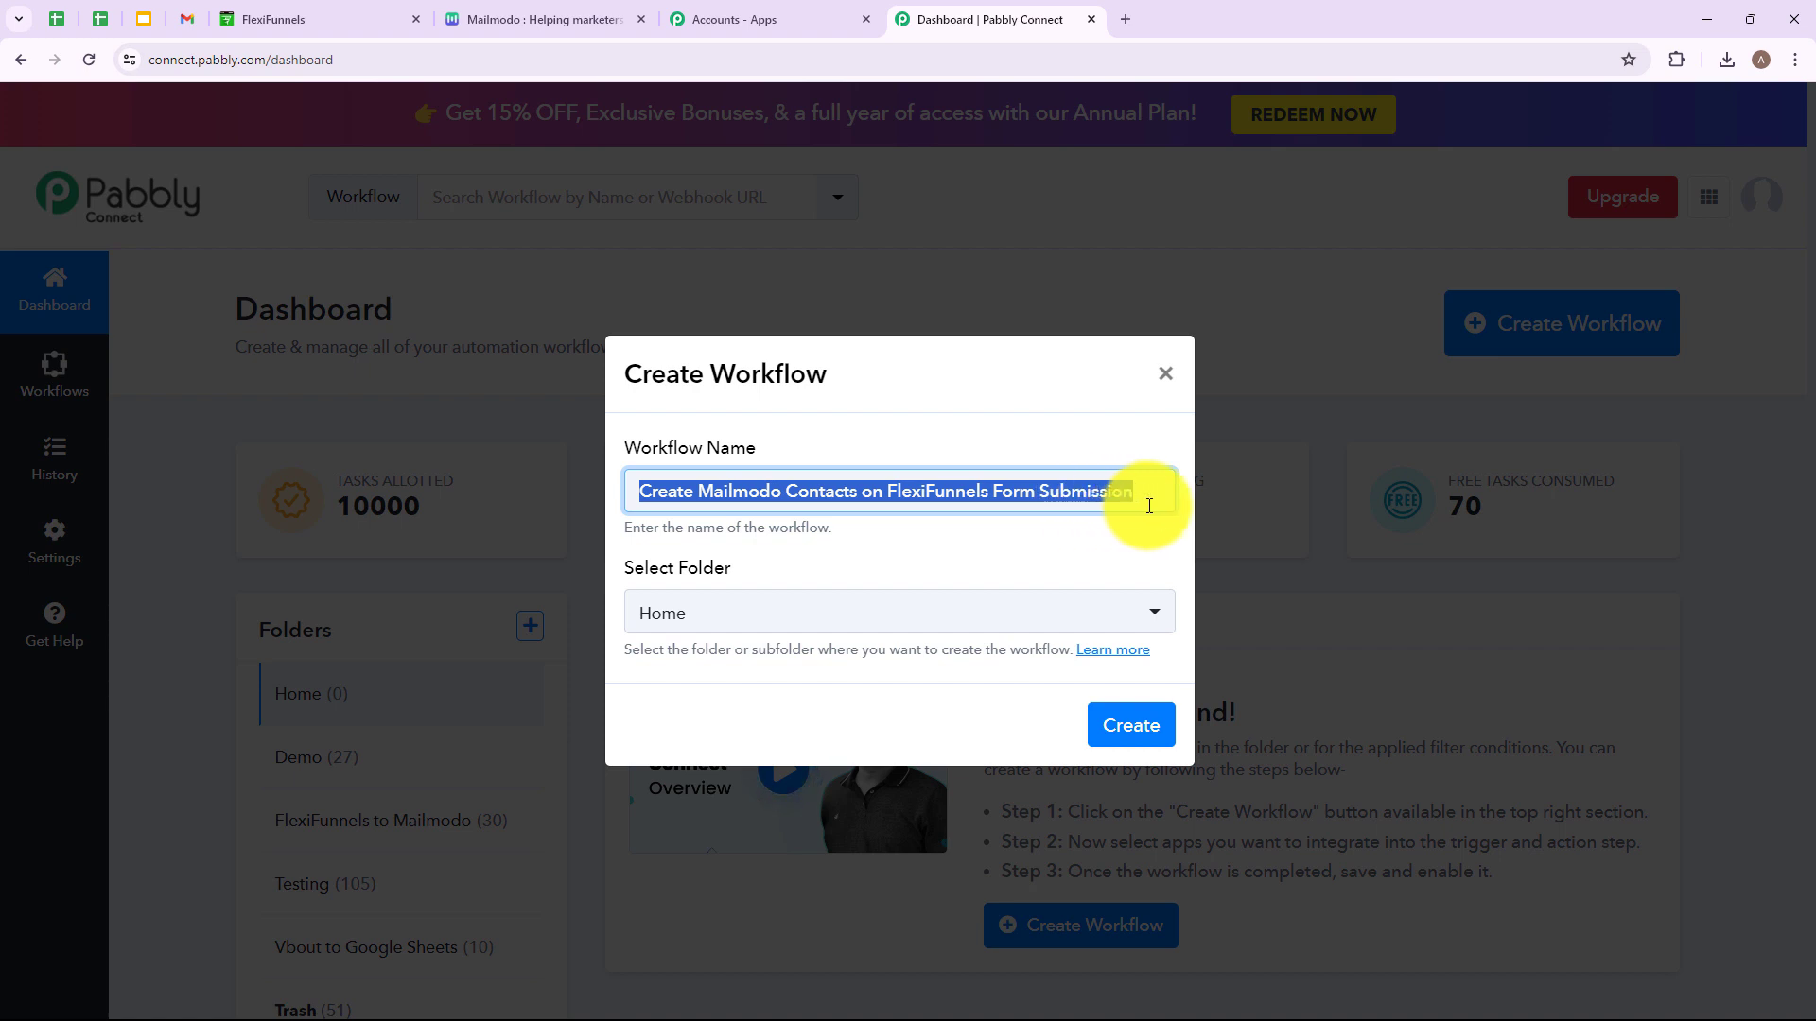
{"action": "left_click", "coordinate": [1022, 535]}
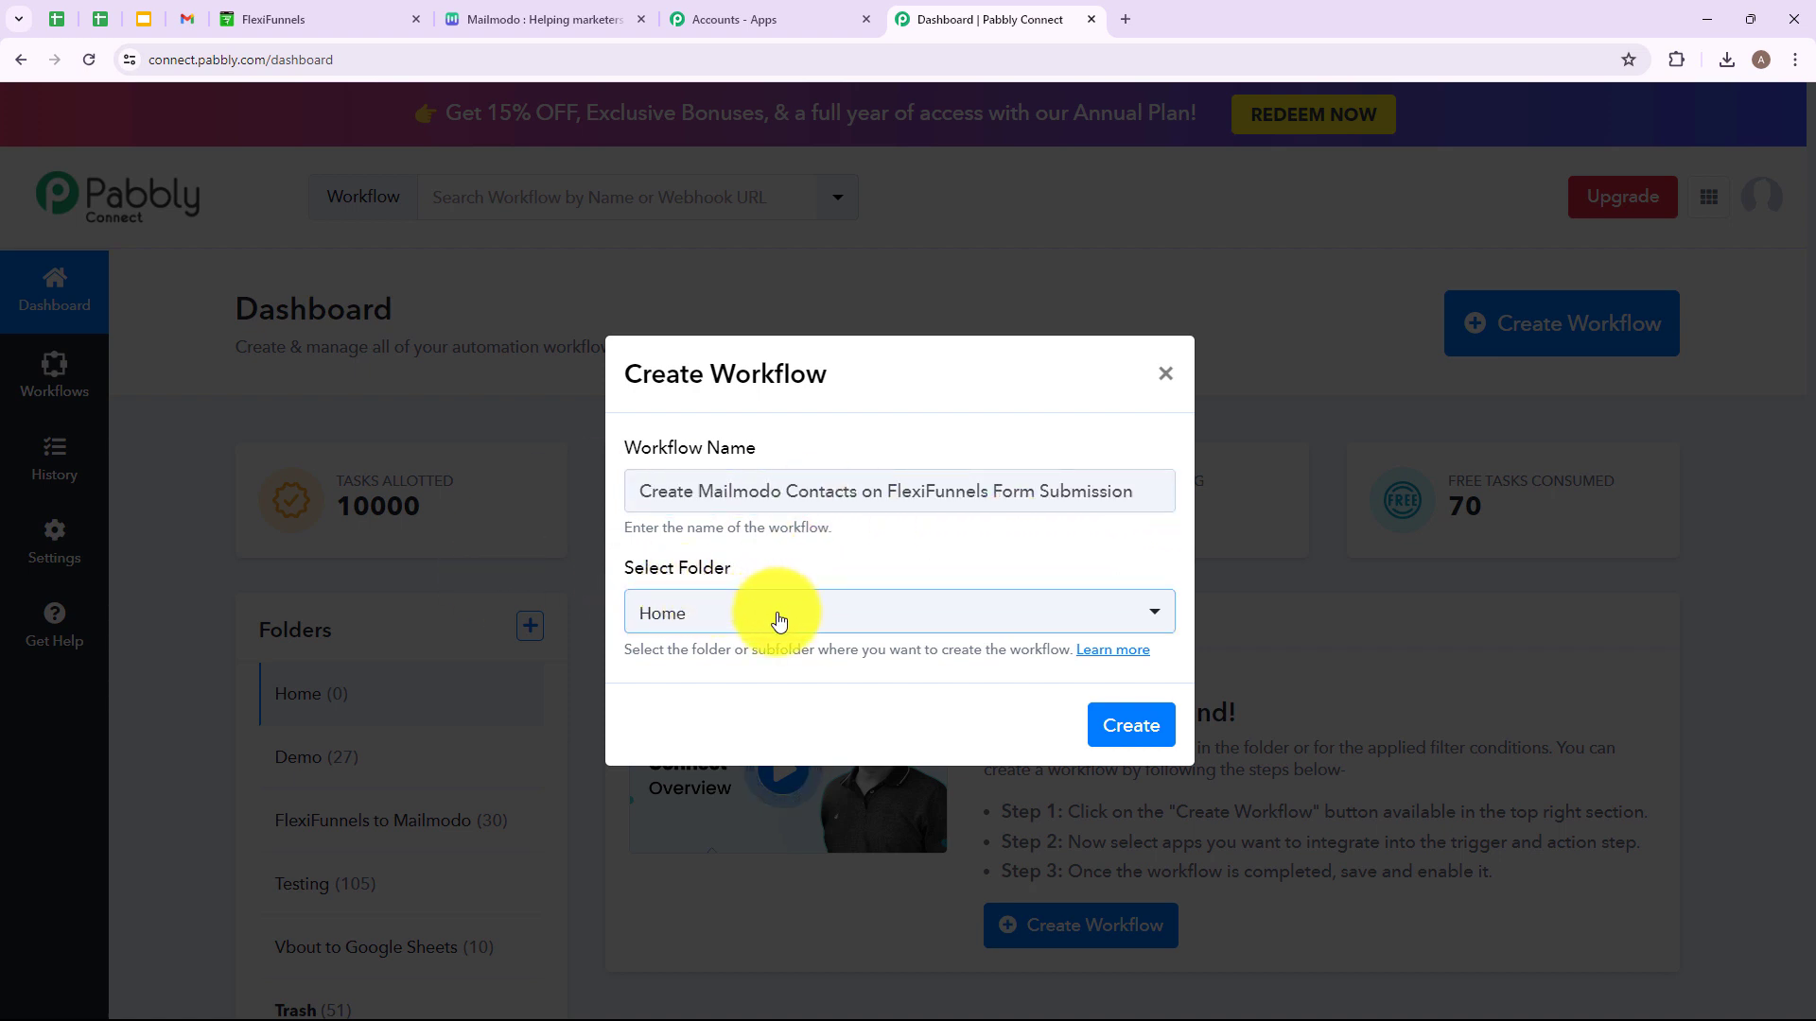
{"action": "left_click", "coordinate": [1160, 619]}
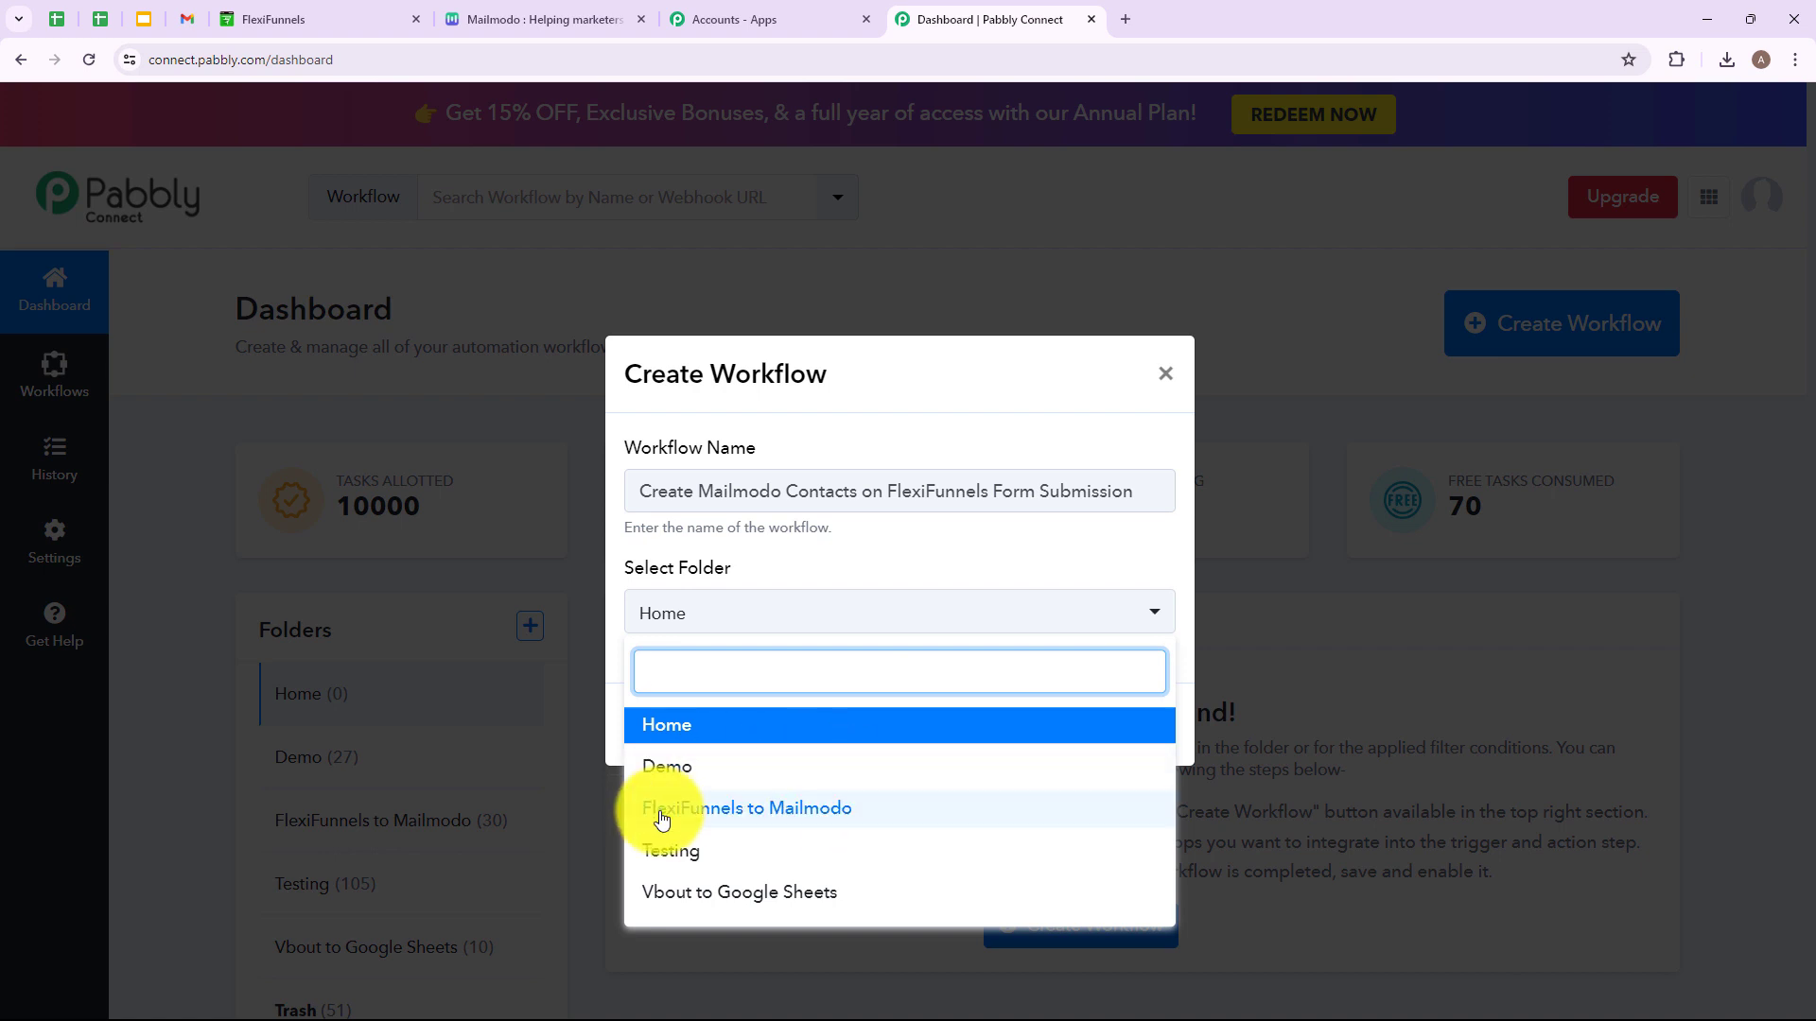
{"action": "left_click", "coordinate": [846, 811]}
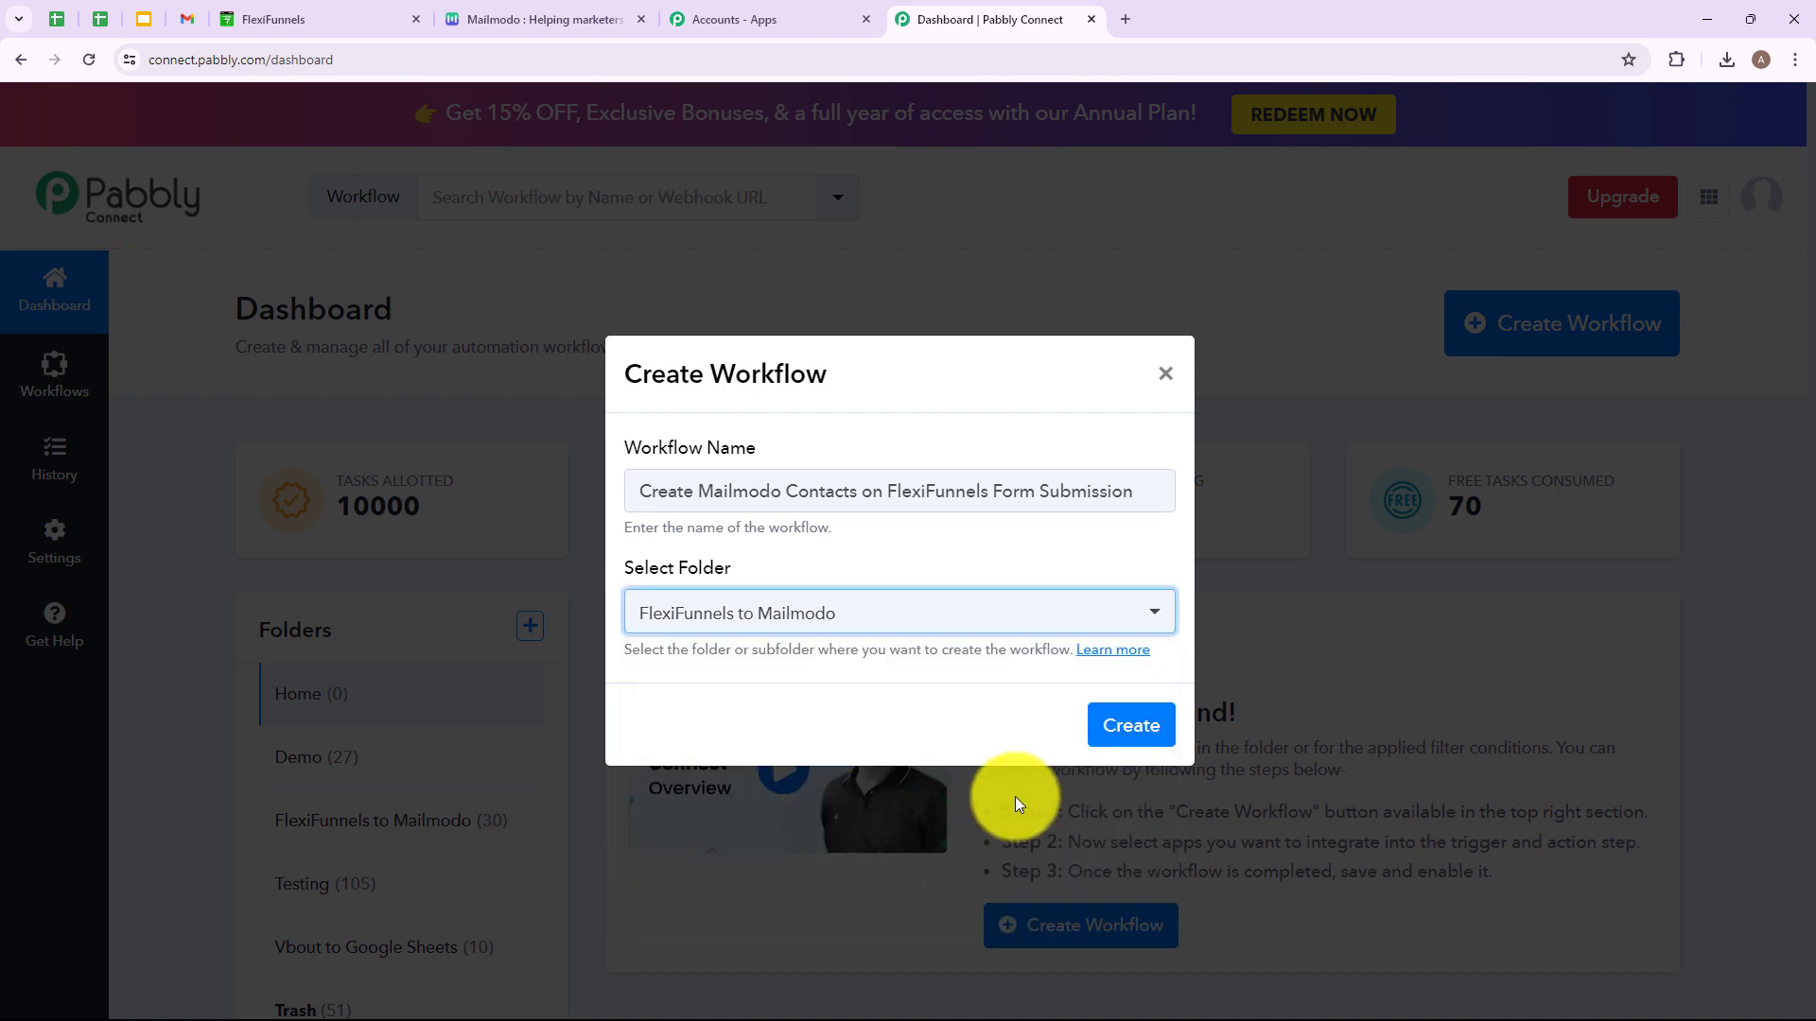
{"action": "left_click", "coordinate": [1118, 723]}
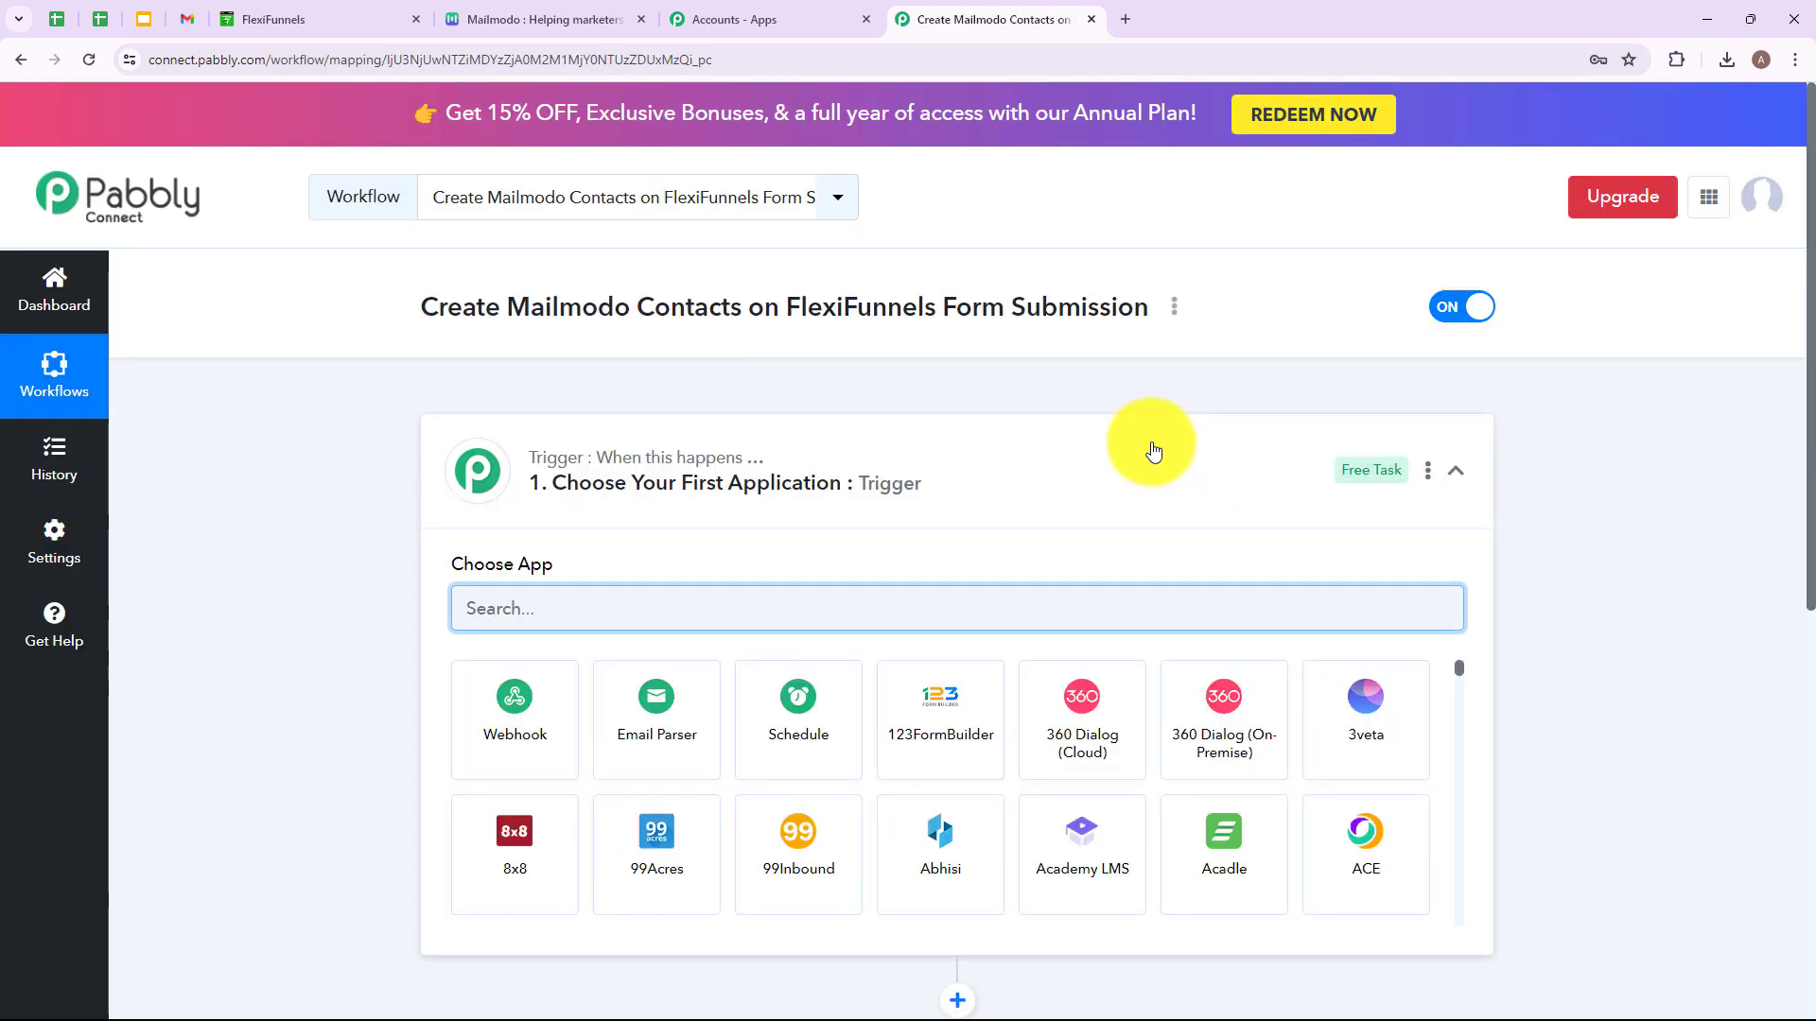
Set the trigger app to FlexiFunnels, found by searching 'Flexi', with the New Form Submission event.
{"action": "left_click", "coordinate": [1195, 464]}
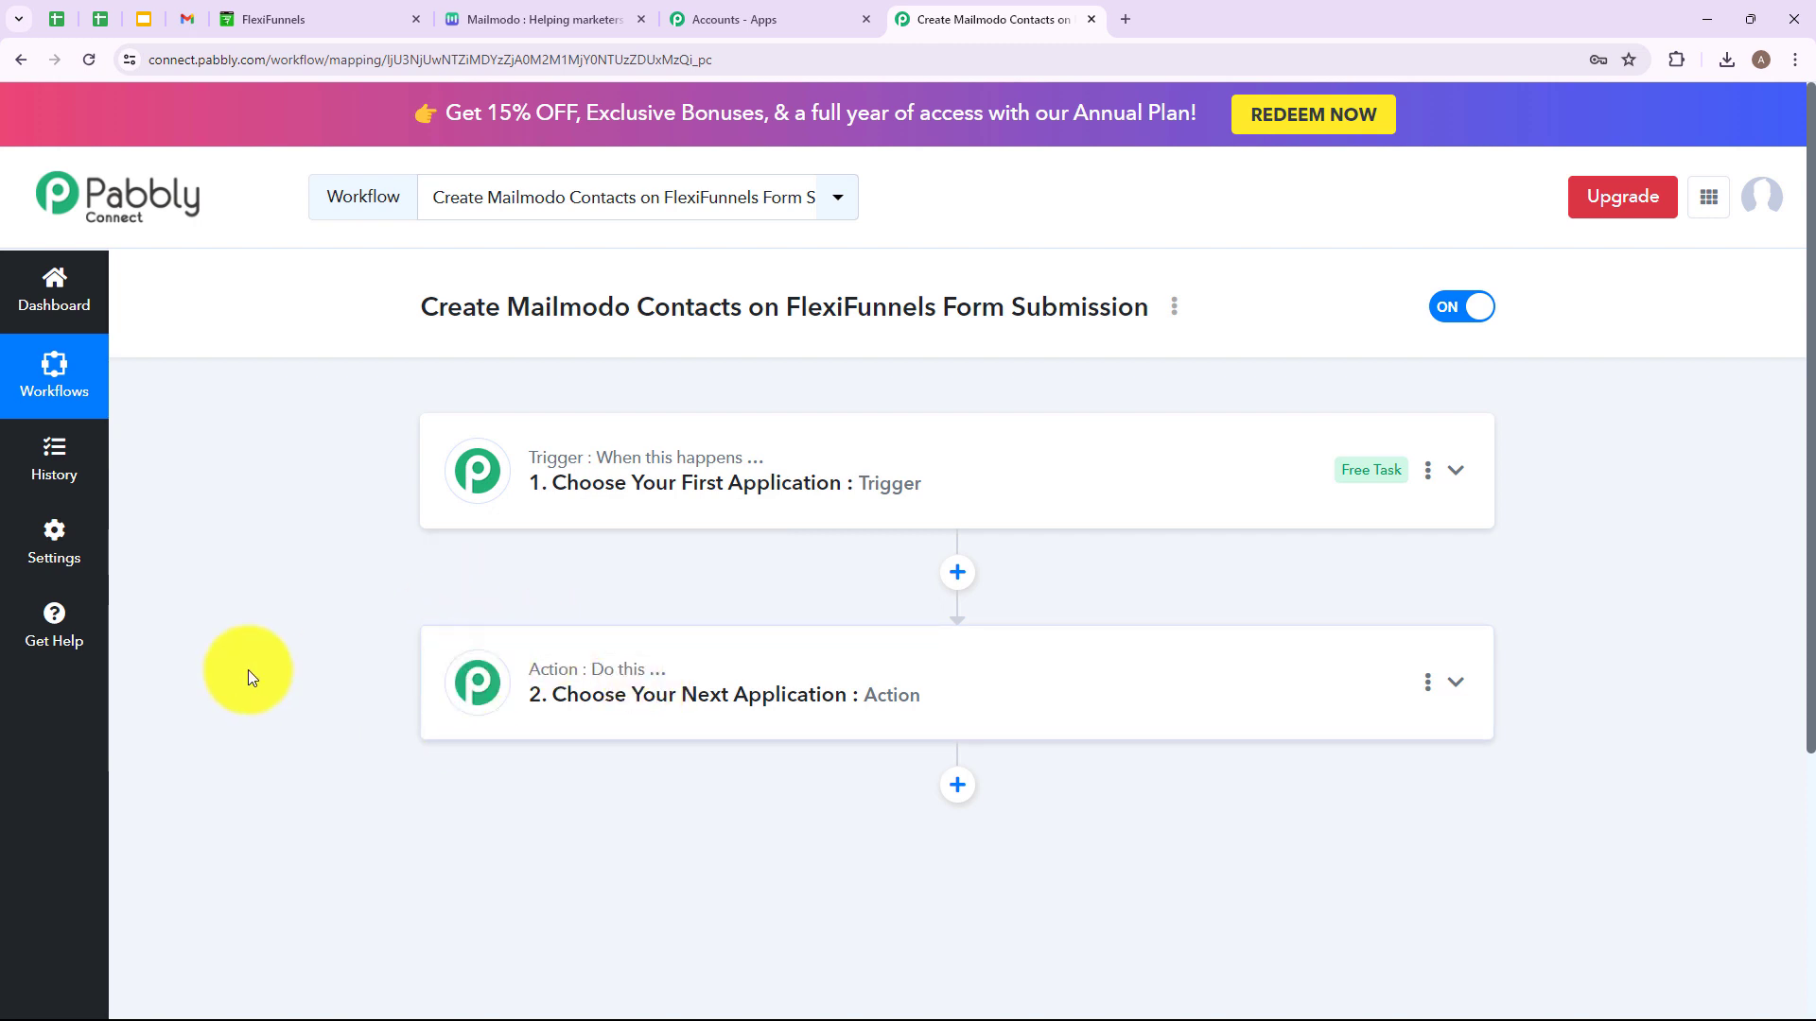
{"action": "left_click", "coordinate": [1018, 463]}
{"action": "left_click", "coordinate": [697, 615]}
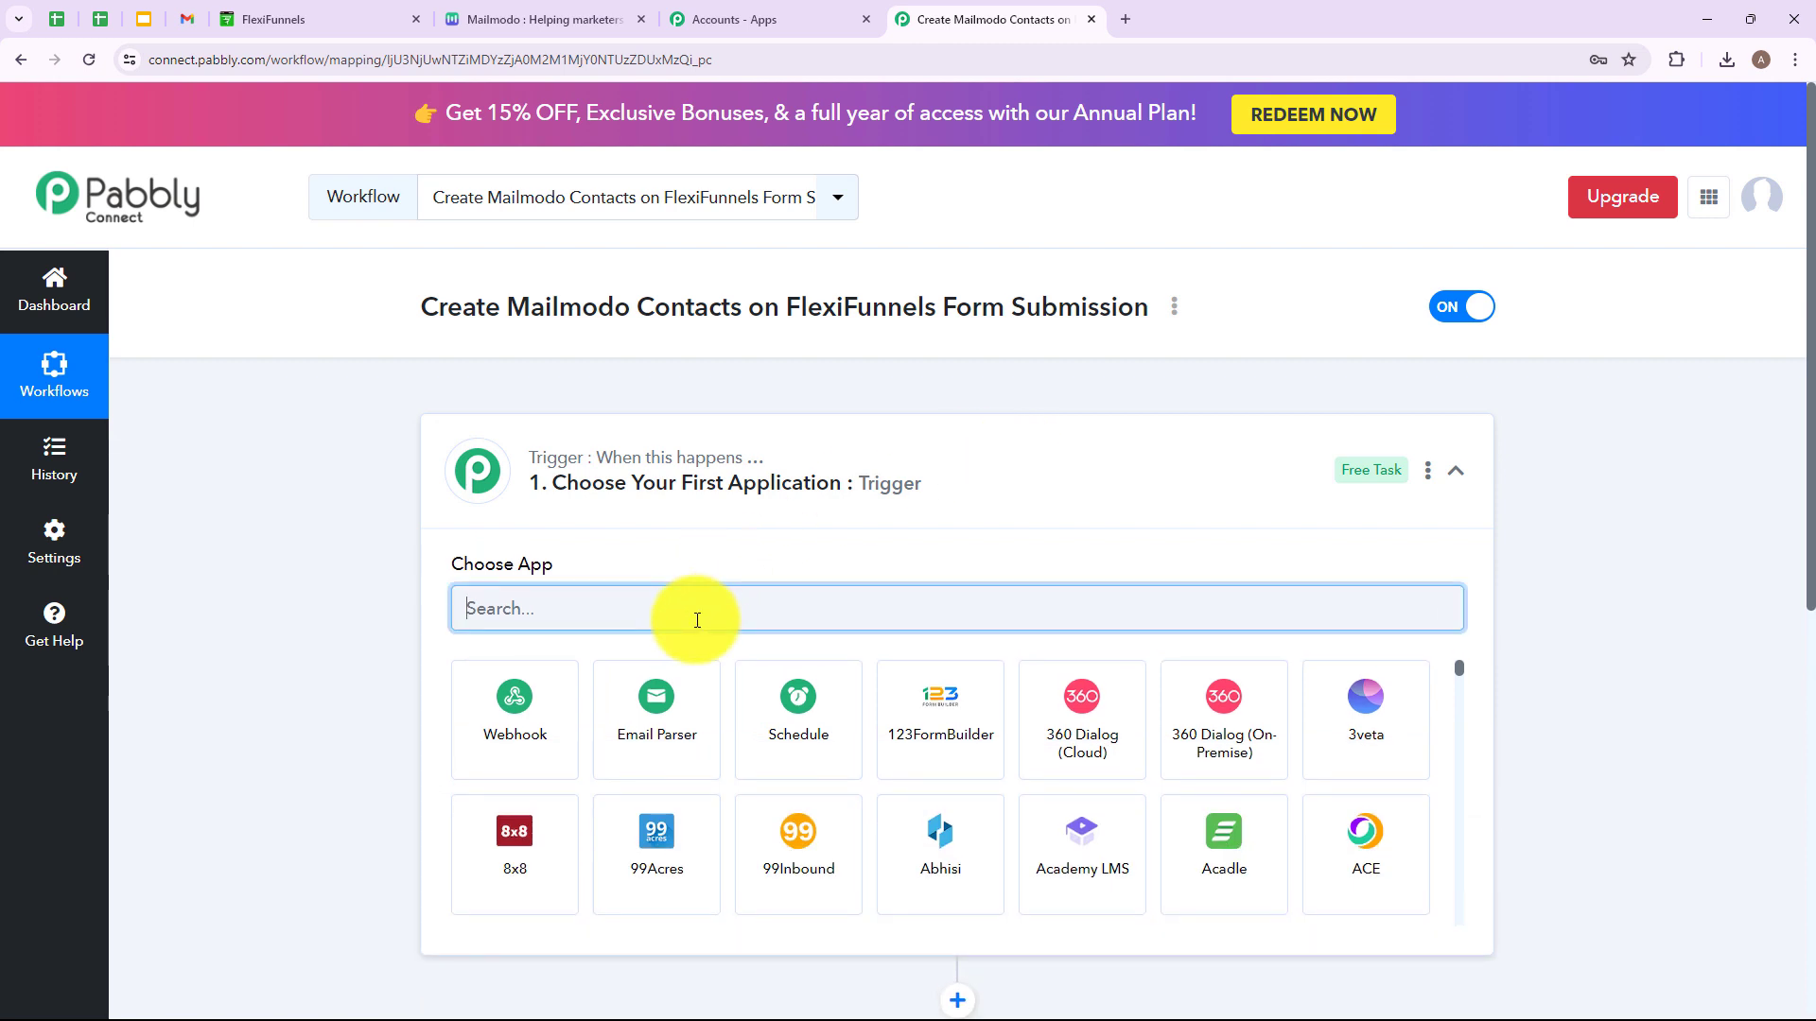
{"action": "type", "text": "Flexi"}
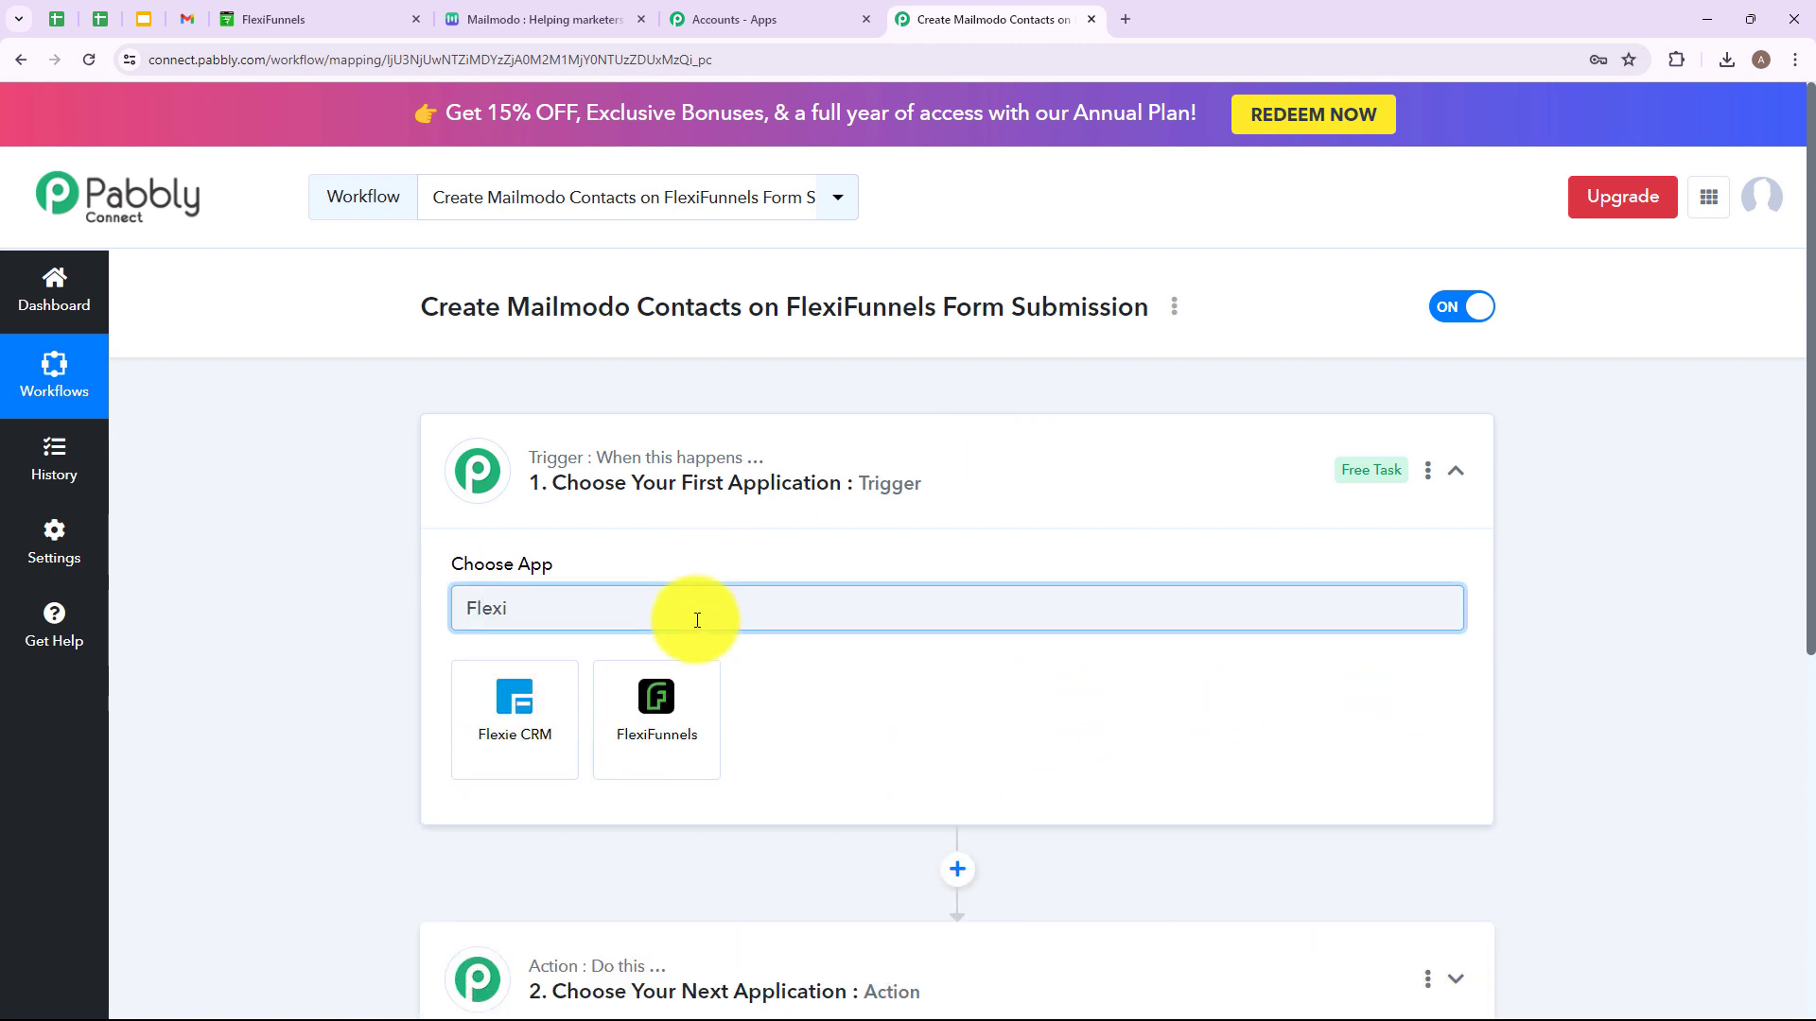
{"action": "left_click", "coordinate": [660, 711]}
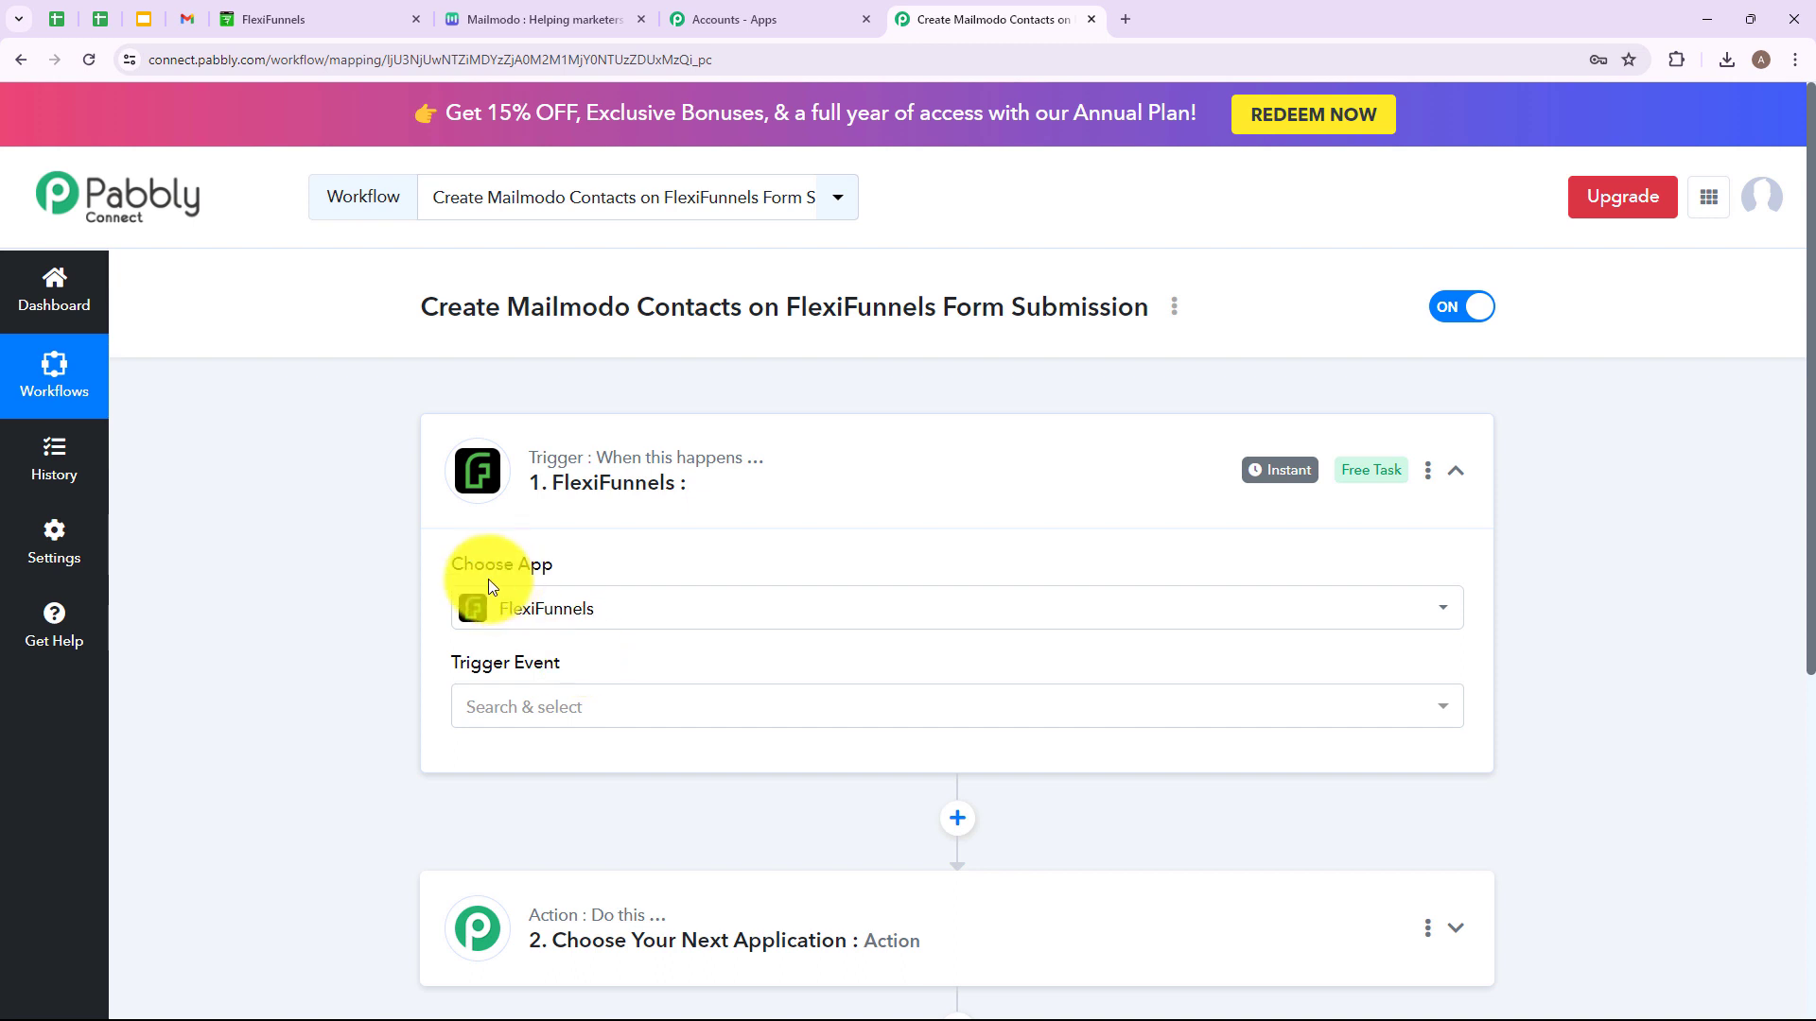
{"action": "left_click", "coordinate": [717, 717]}
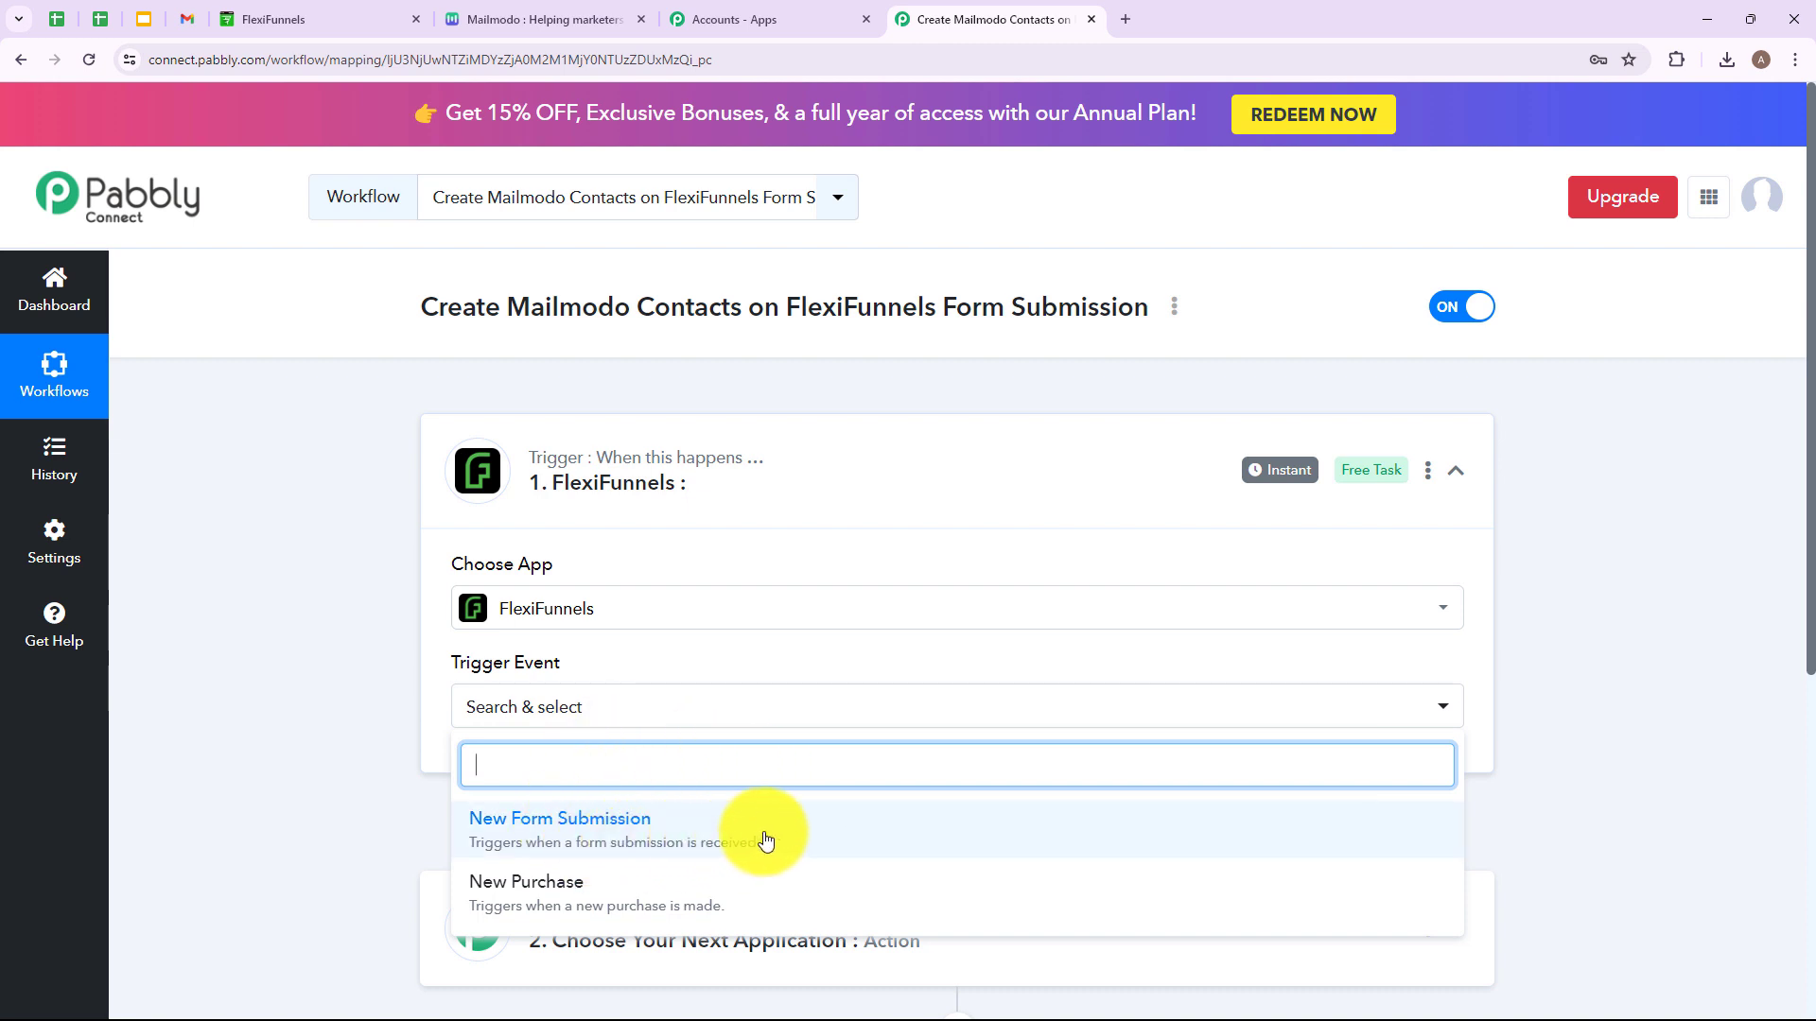
{"action": "left_click", "coordinate": [618, 836]}
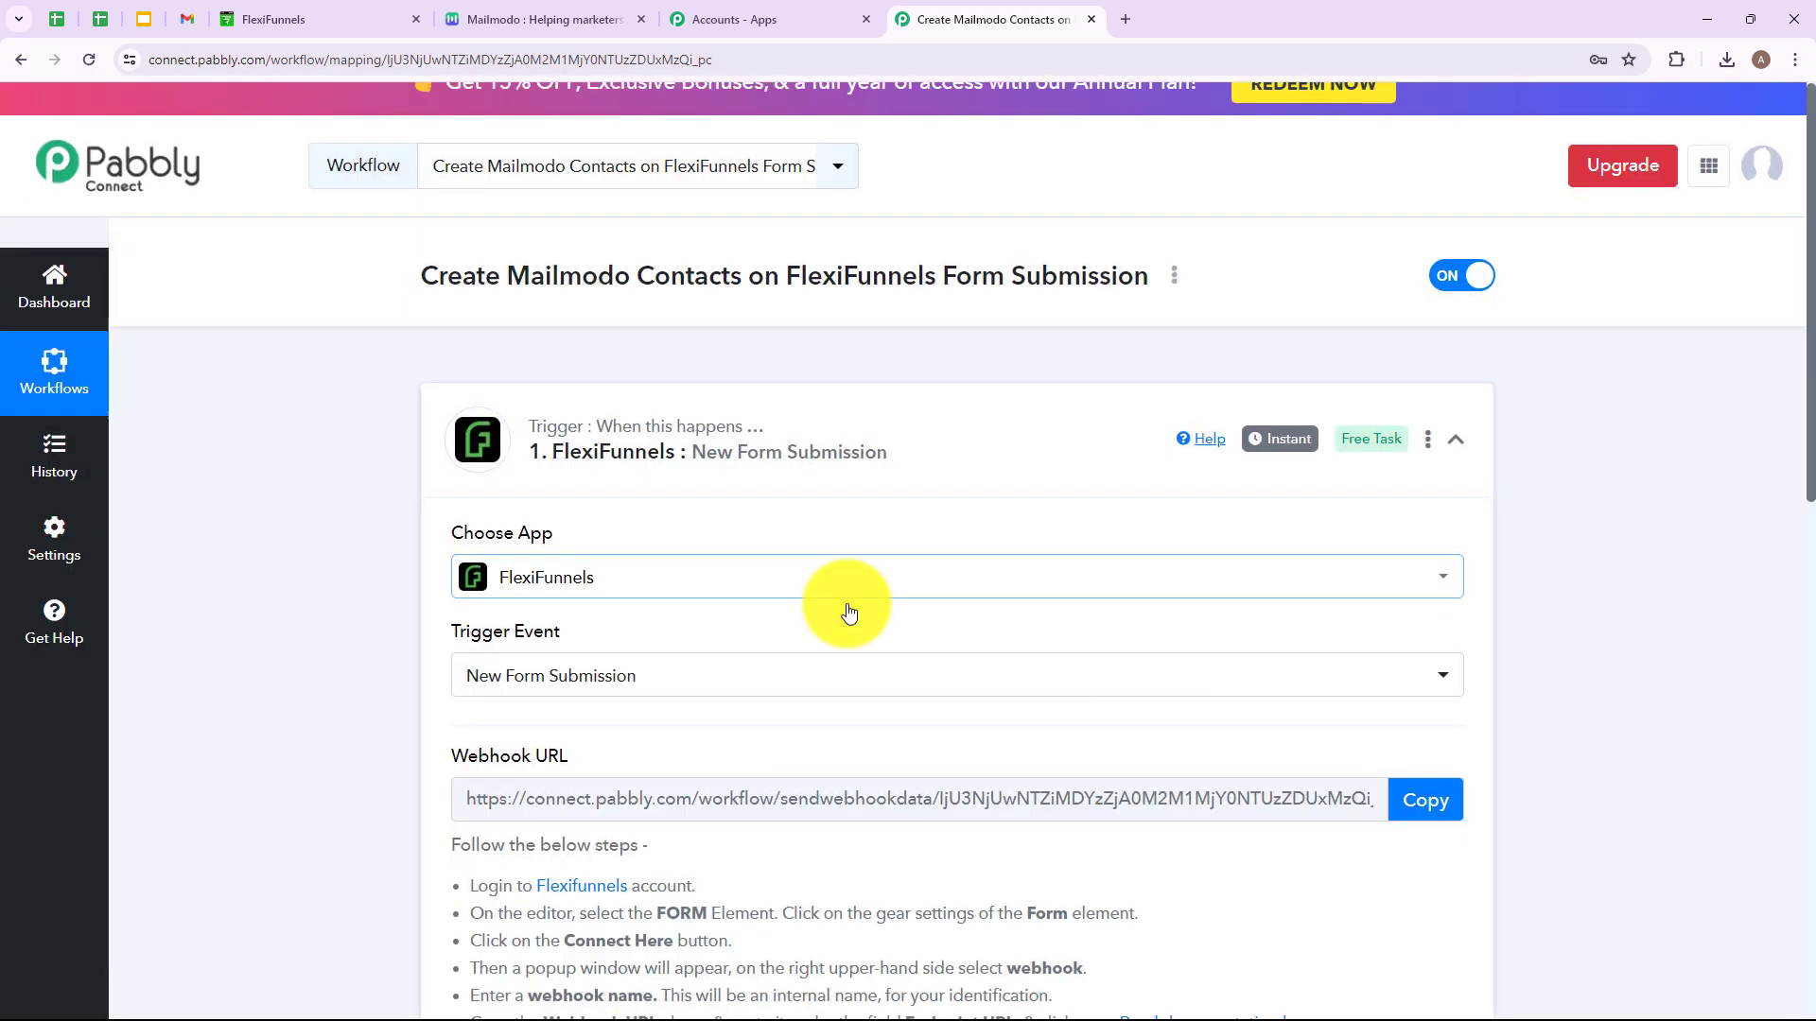
Copy the trigger's webhook URL and return to the FlexiFunnels project tab.
{"action": "scroll", "coordinate": [848, 611], "scroll_direction": "down", "scroll_amount": 4}
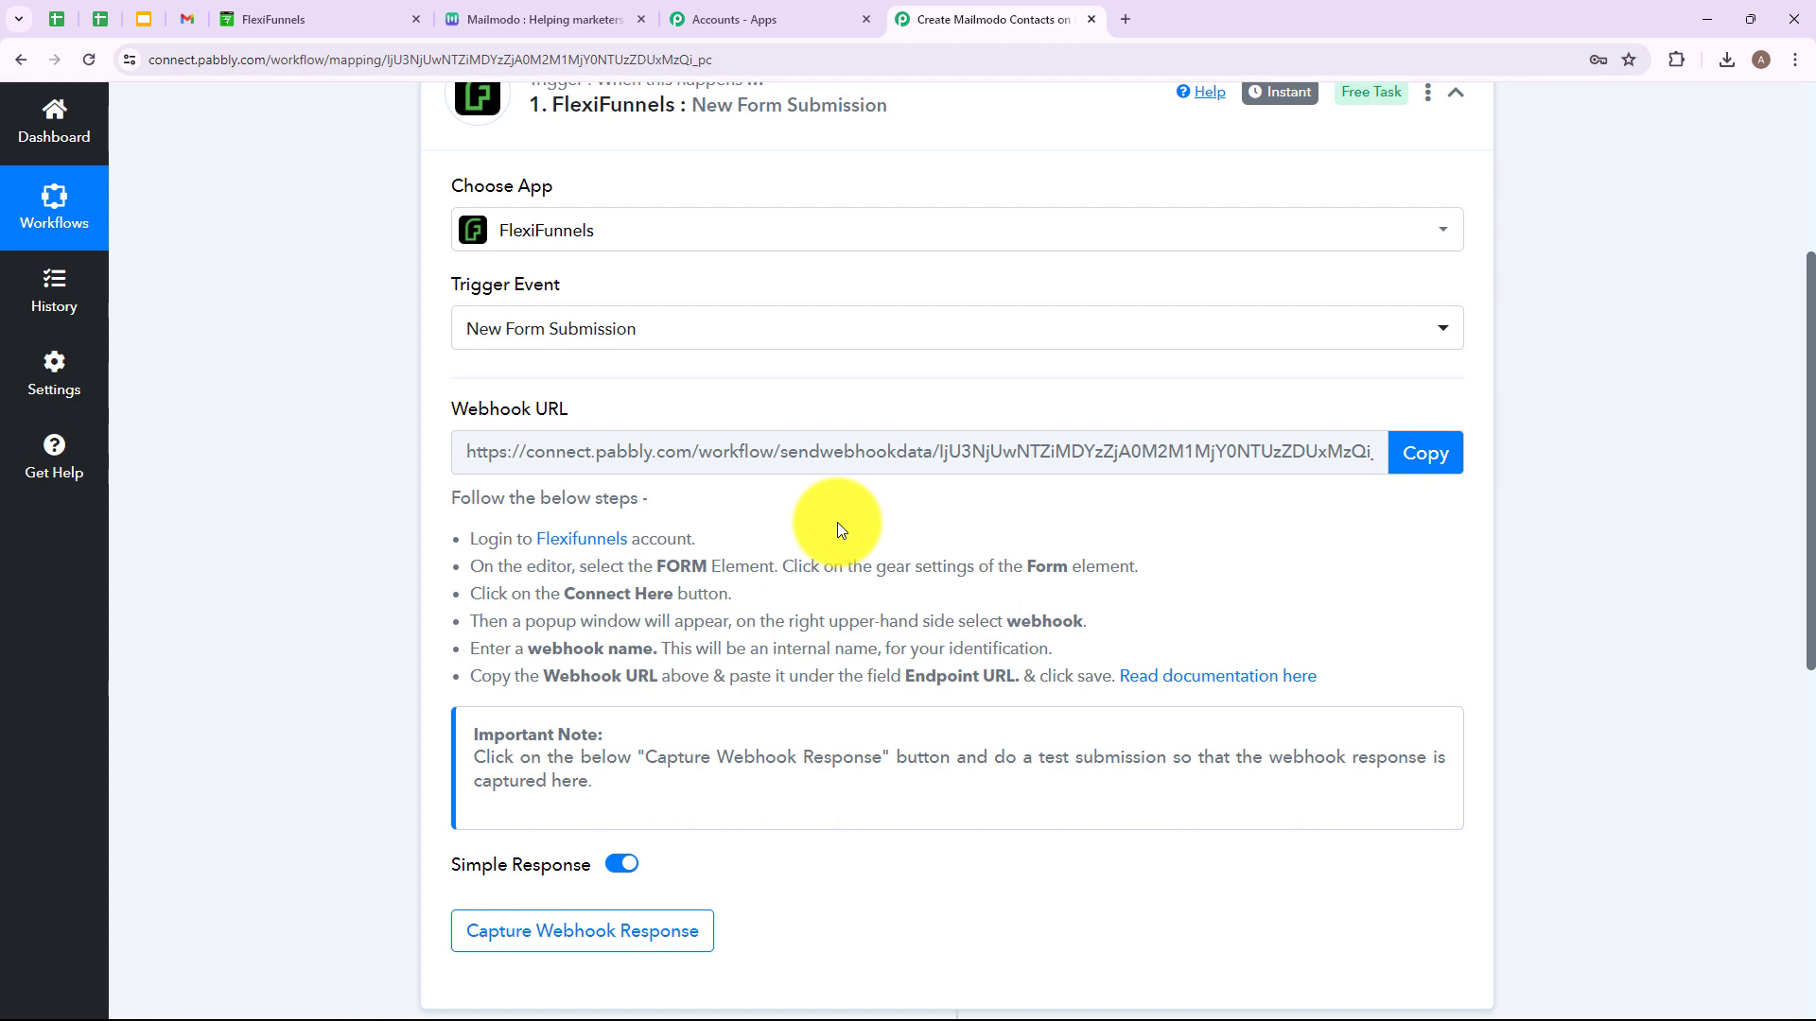
{"action": "left_click_drag", "start_coordinate": [511, 566], "coordinate": [986, 708]}
{"action": "left_click", "coordinate": [903, 593]}
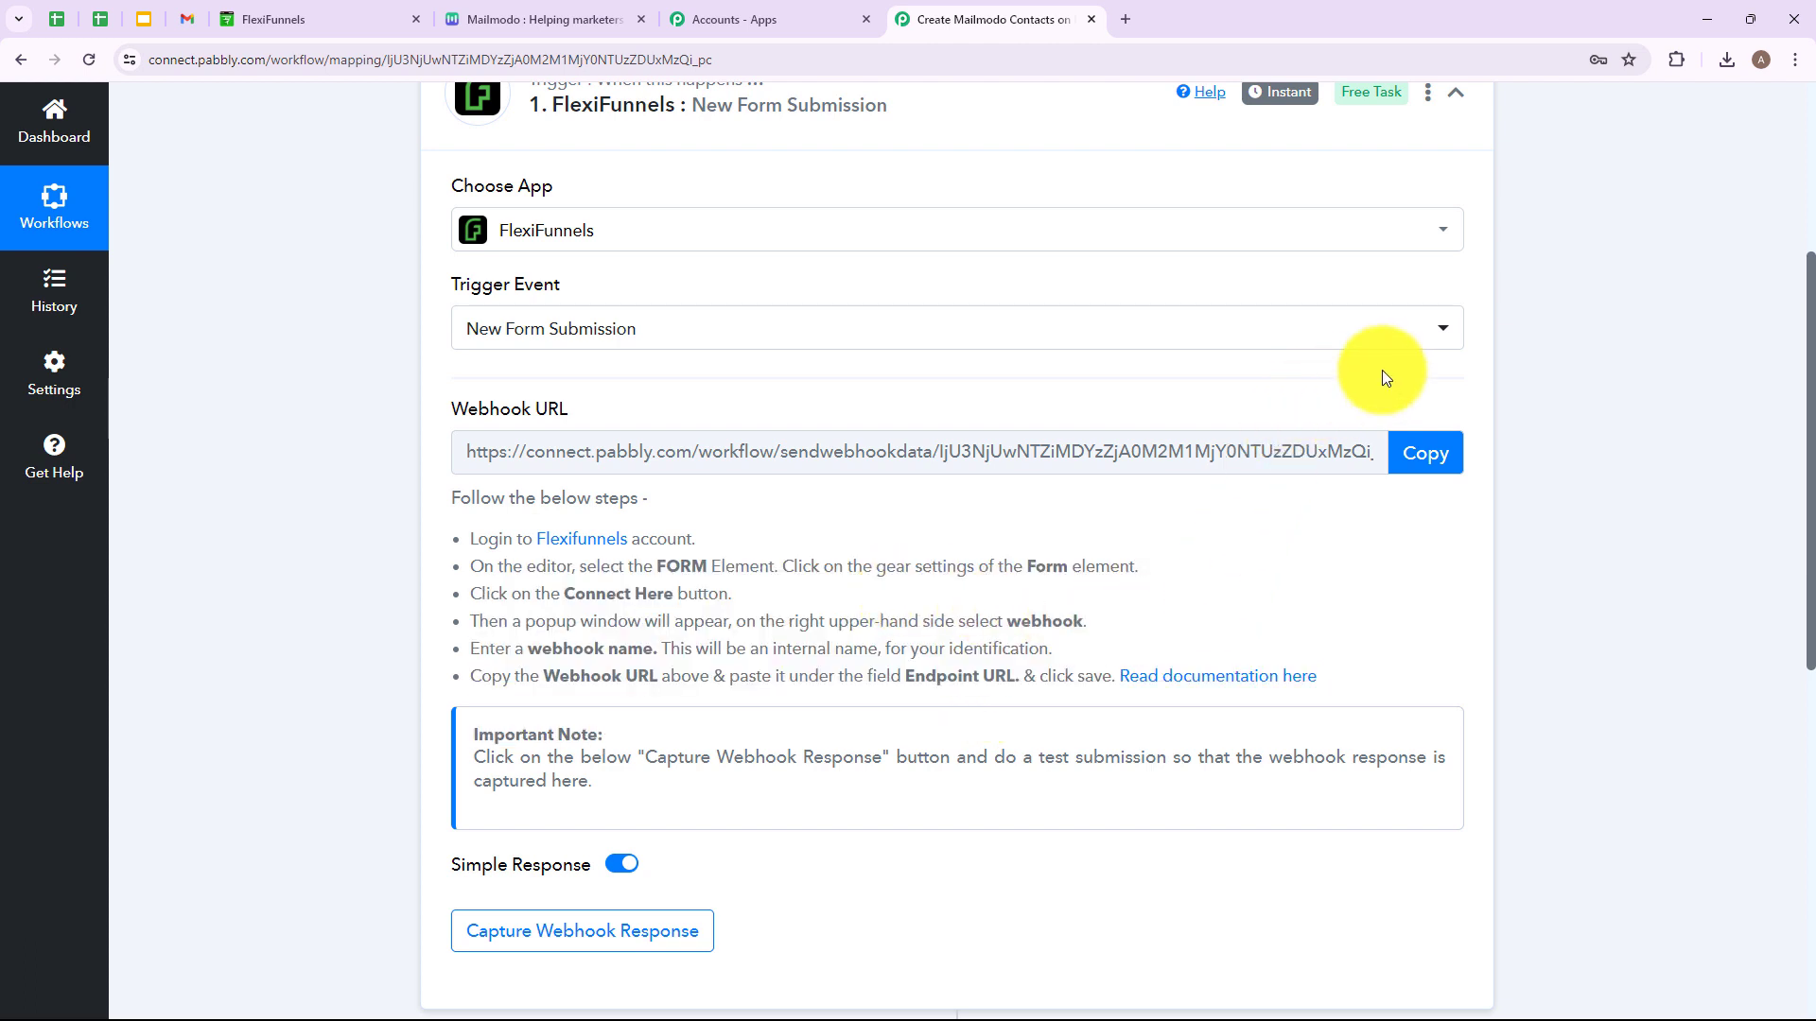
{"action": "left_click", "coordinate": [1441, 454]}
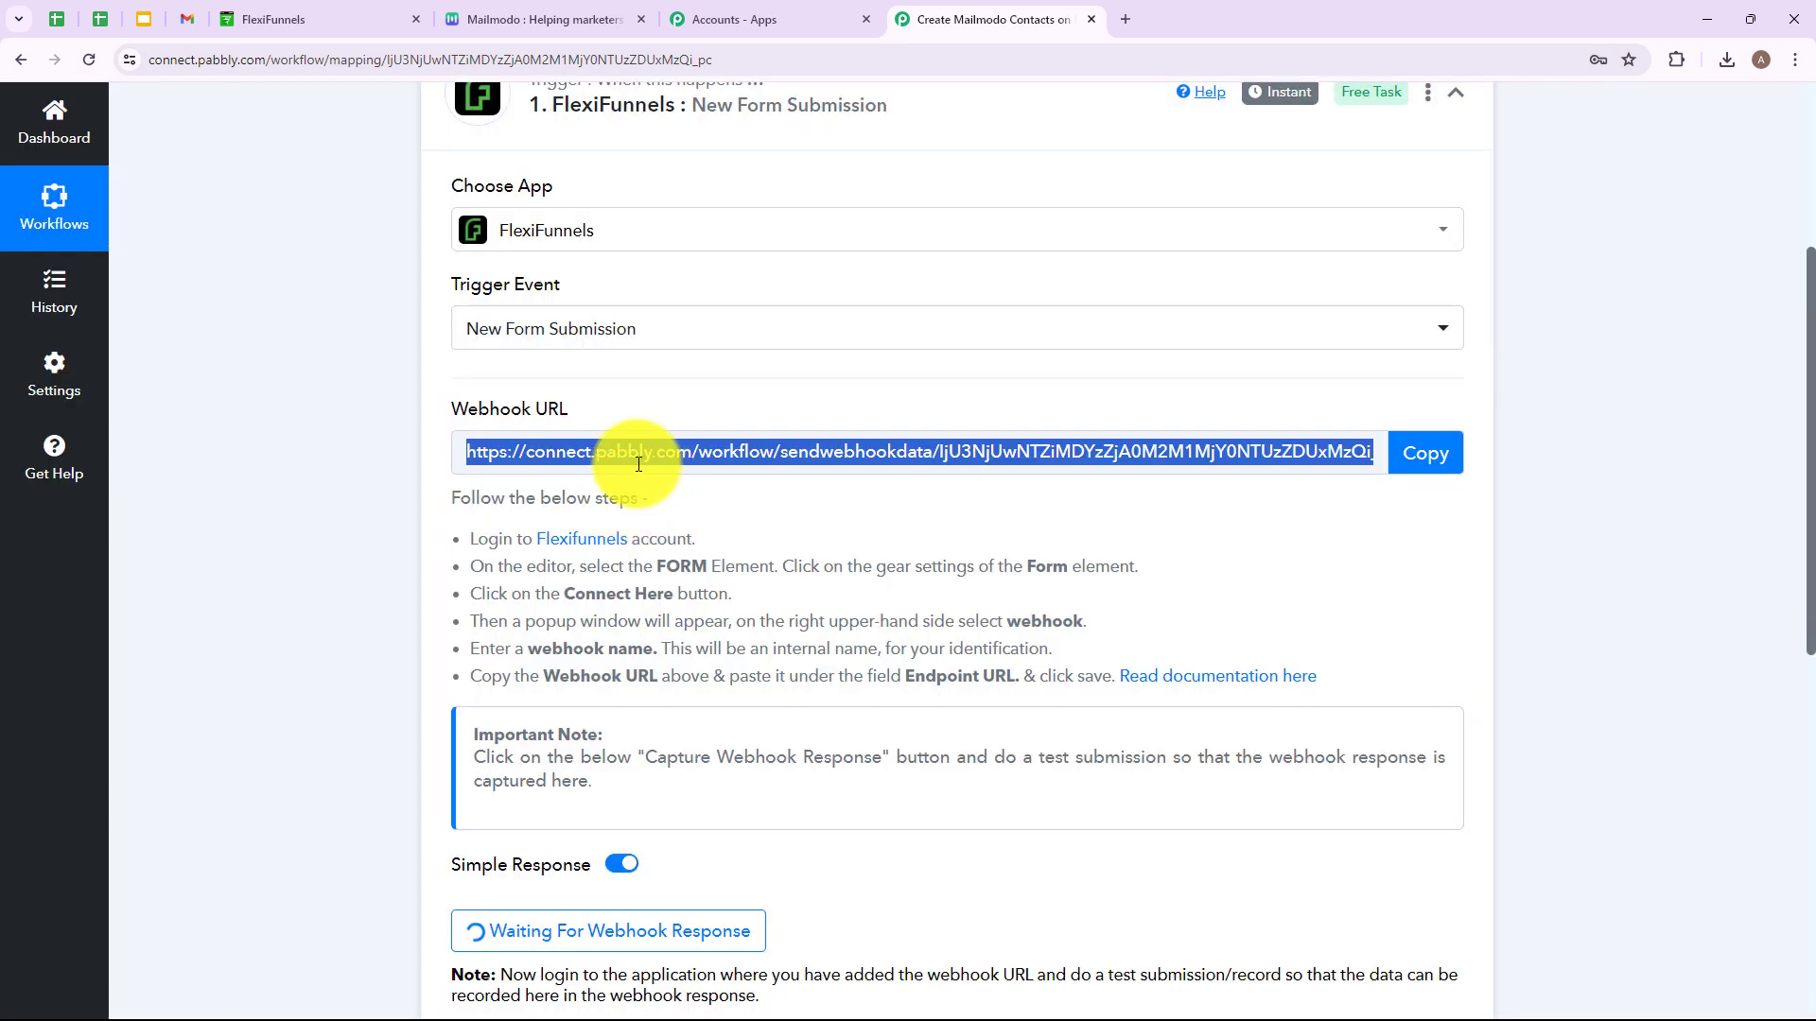
{"action": "left_click", "coordinate": [288, 5]}
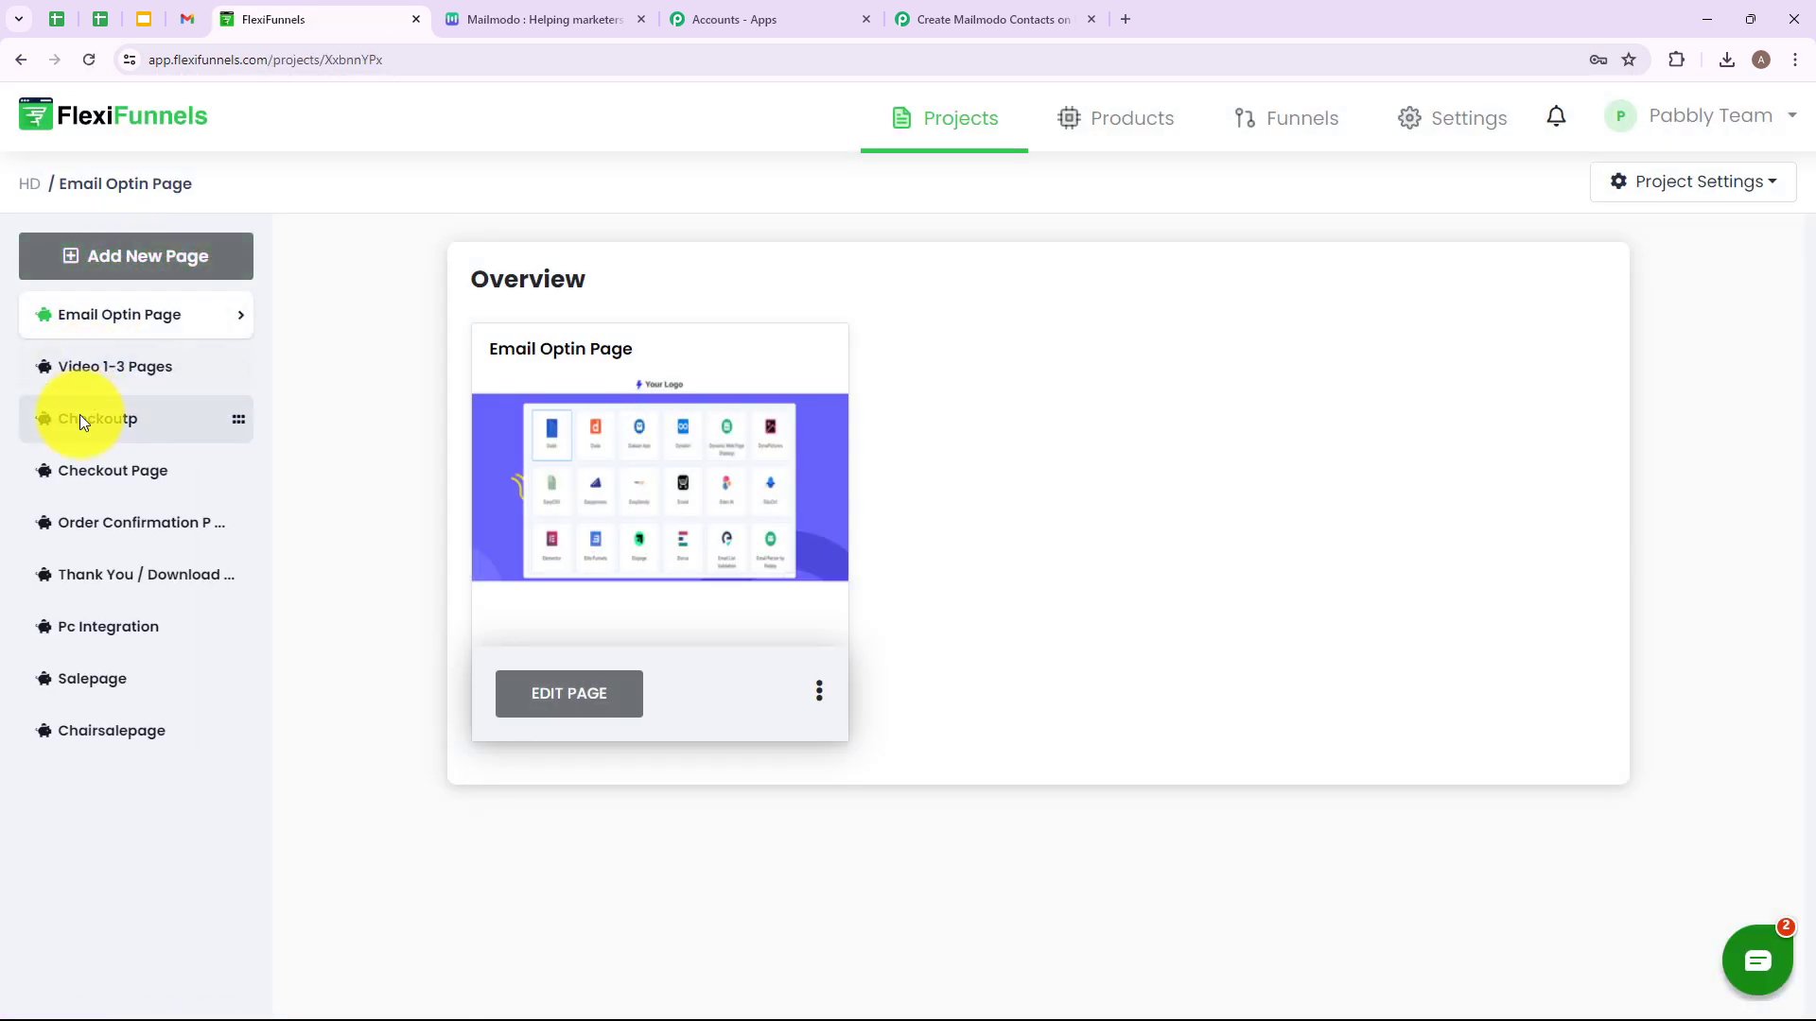
Open the PC Integration page editor and launch Connect here from the signup form's advanced settings.
{"action": "left_click", "coordinate": [85, 634]}
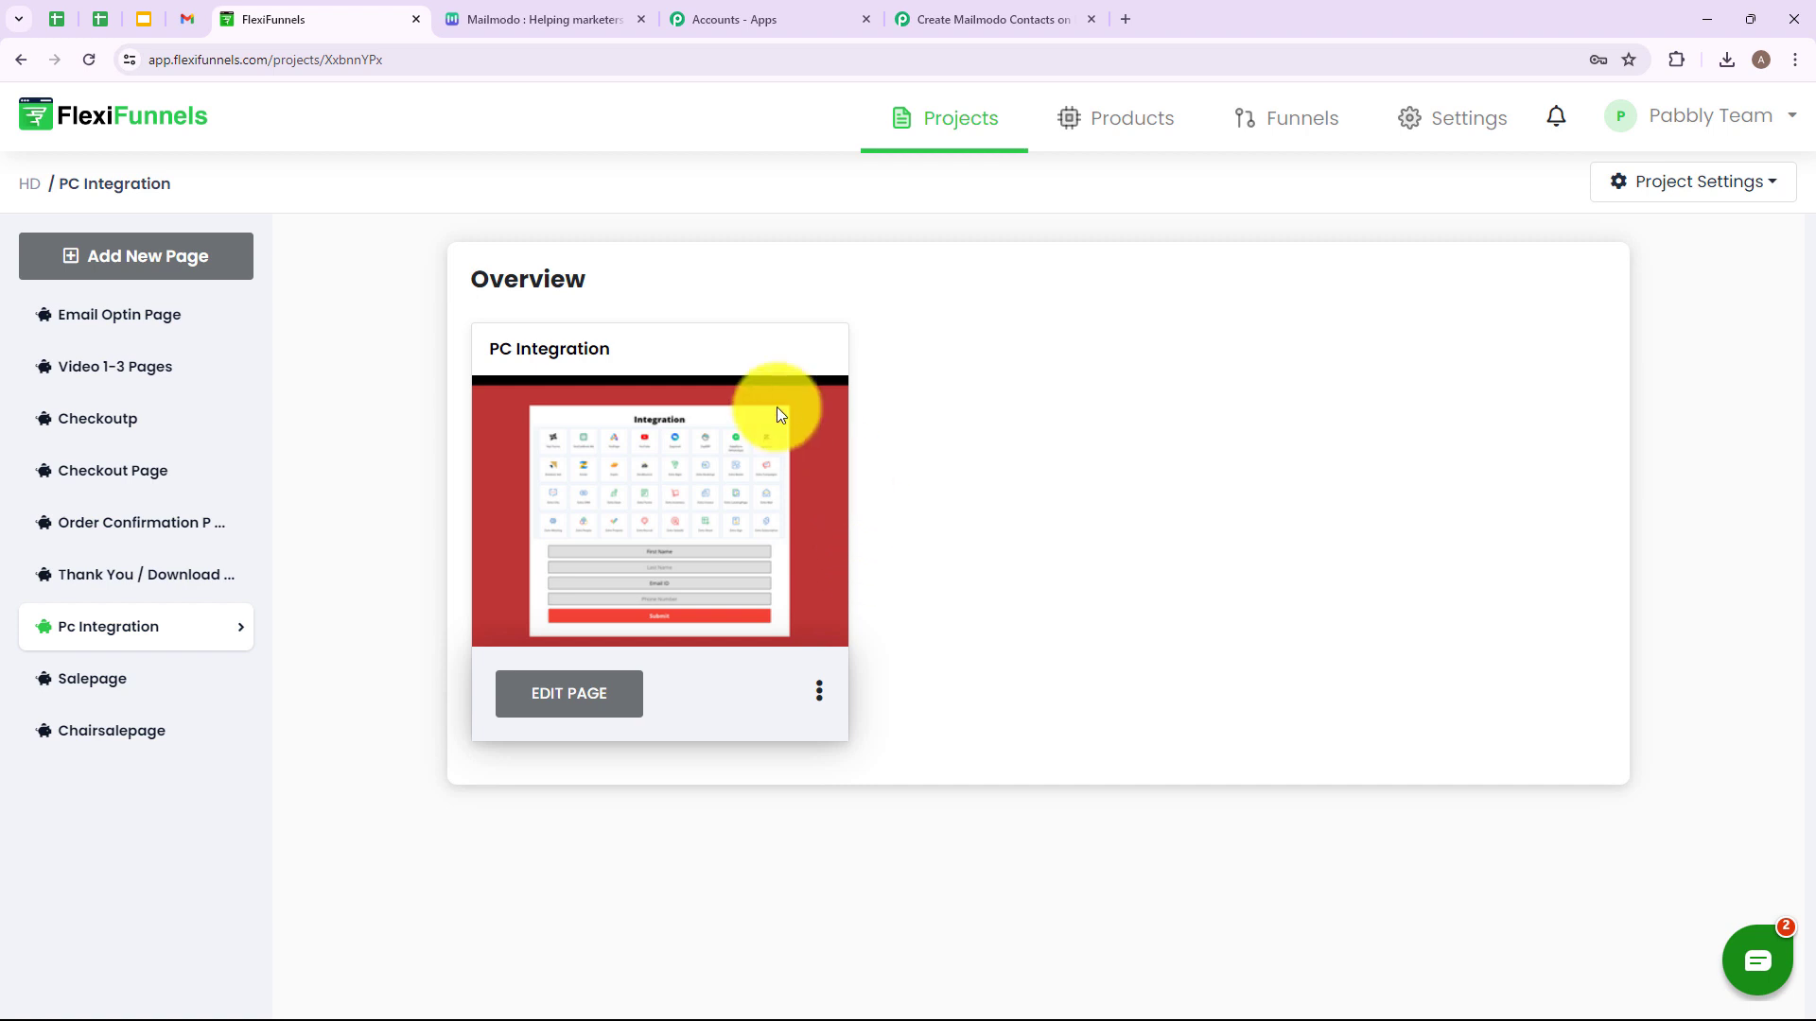
{"action": "left_click", "coordinate": [547, 695]}
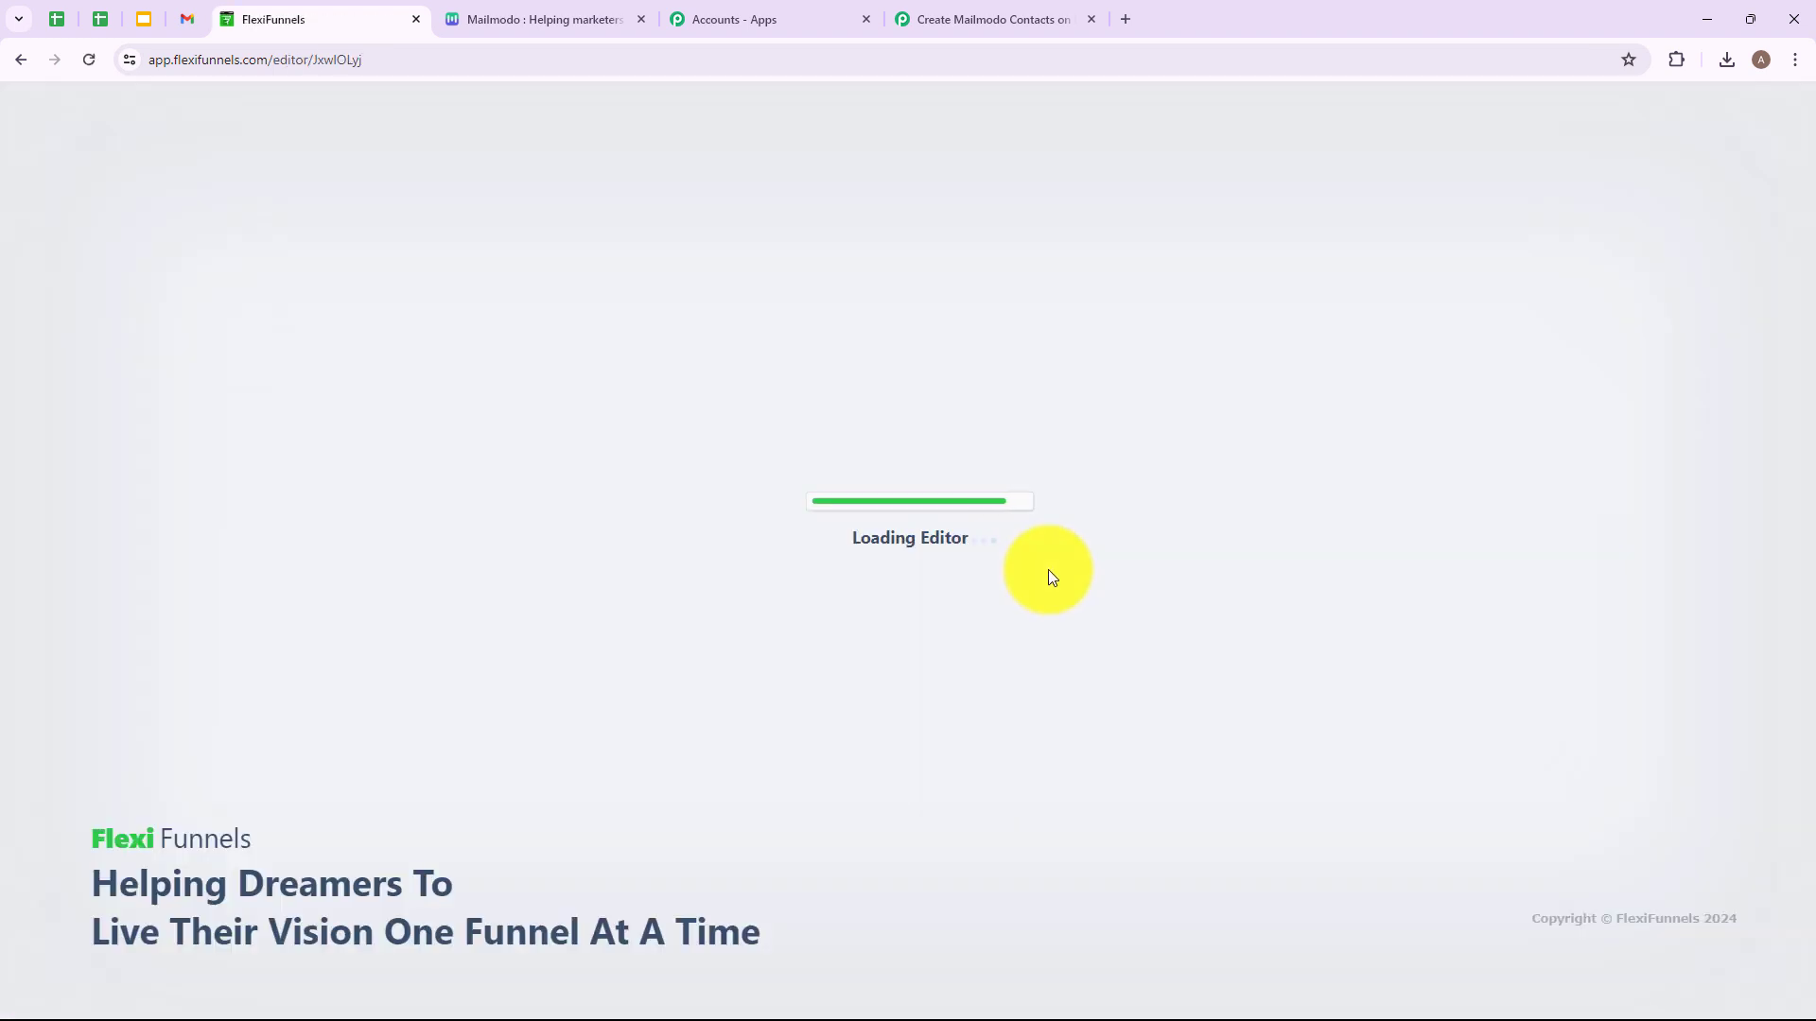
{"action": "scroll", "coordinate": [1468, 405], "scroll_direction": "down", "scroll_amount": 6}
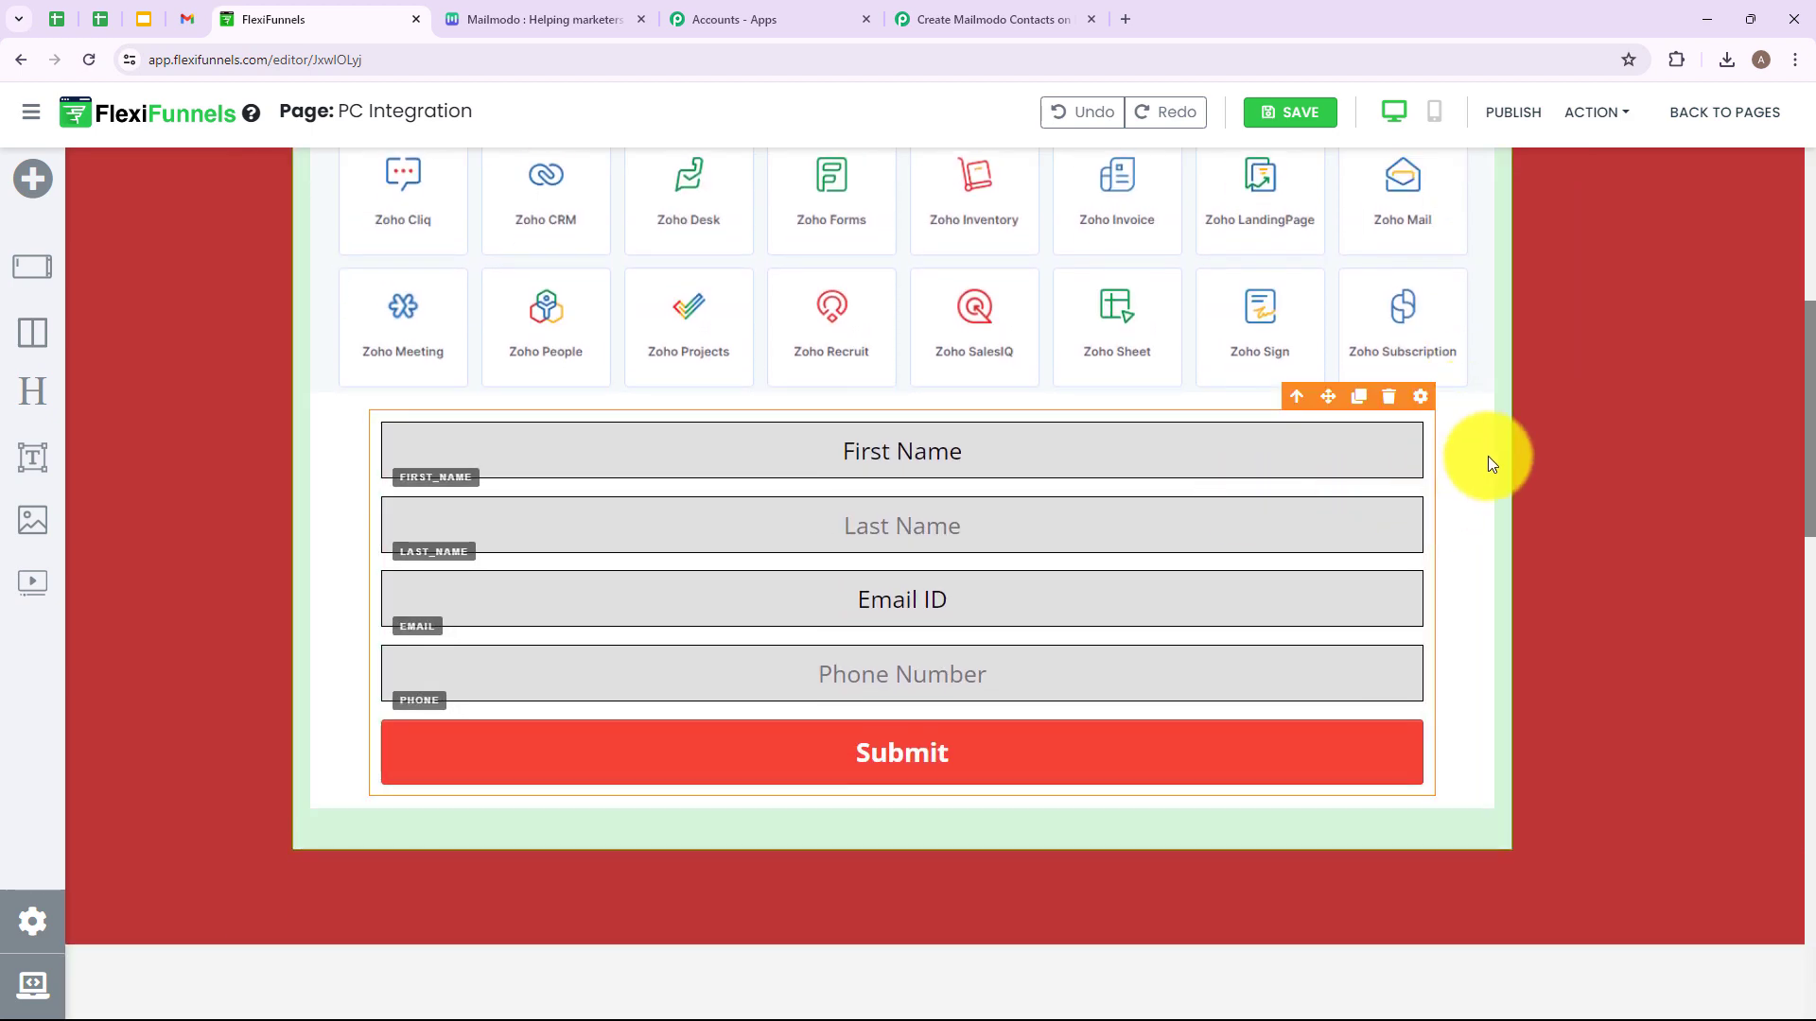
{"action": "left_click", "coordinate": [1422, 399]}
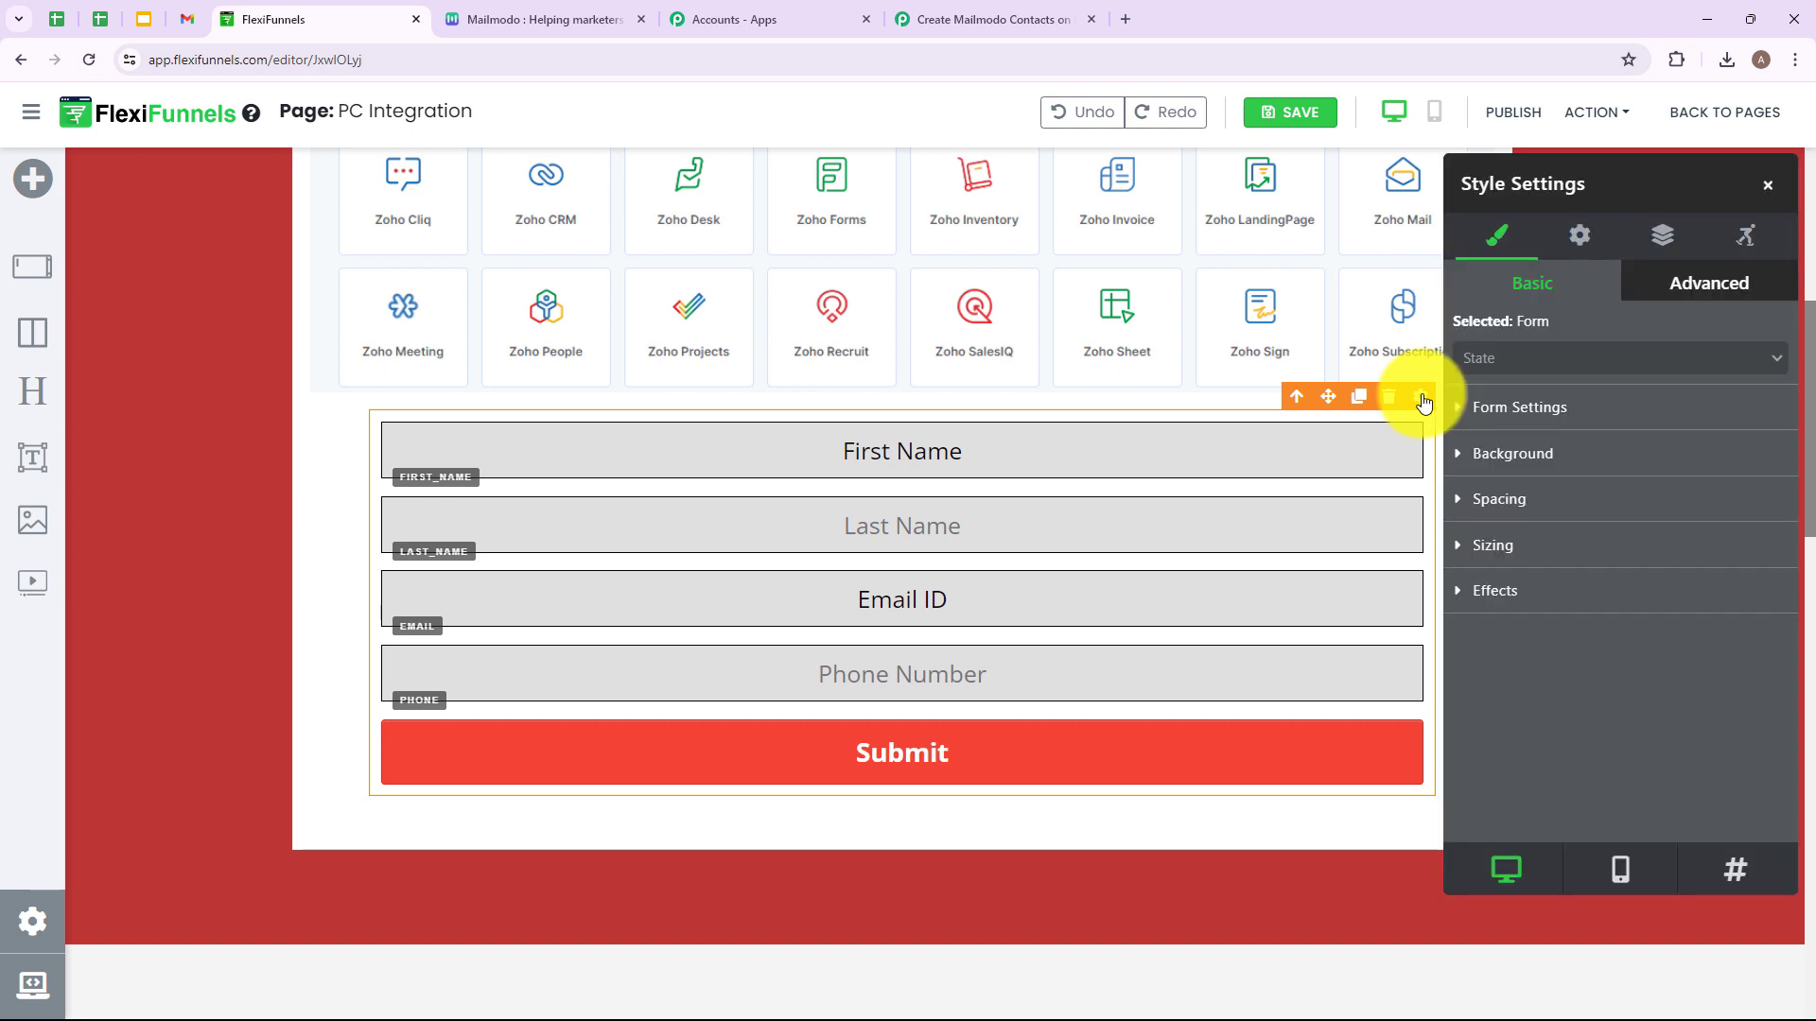
{"action": "left_click", "coordinate": [1577, 244]}
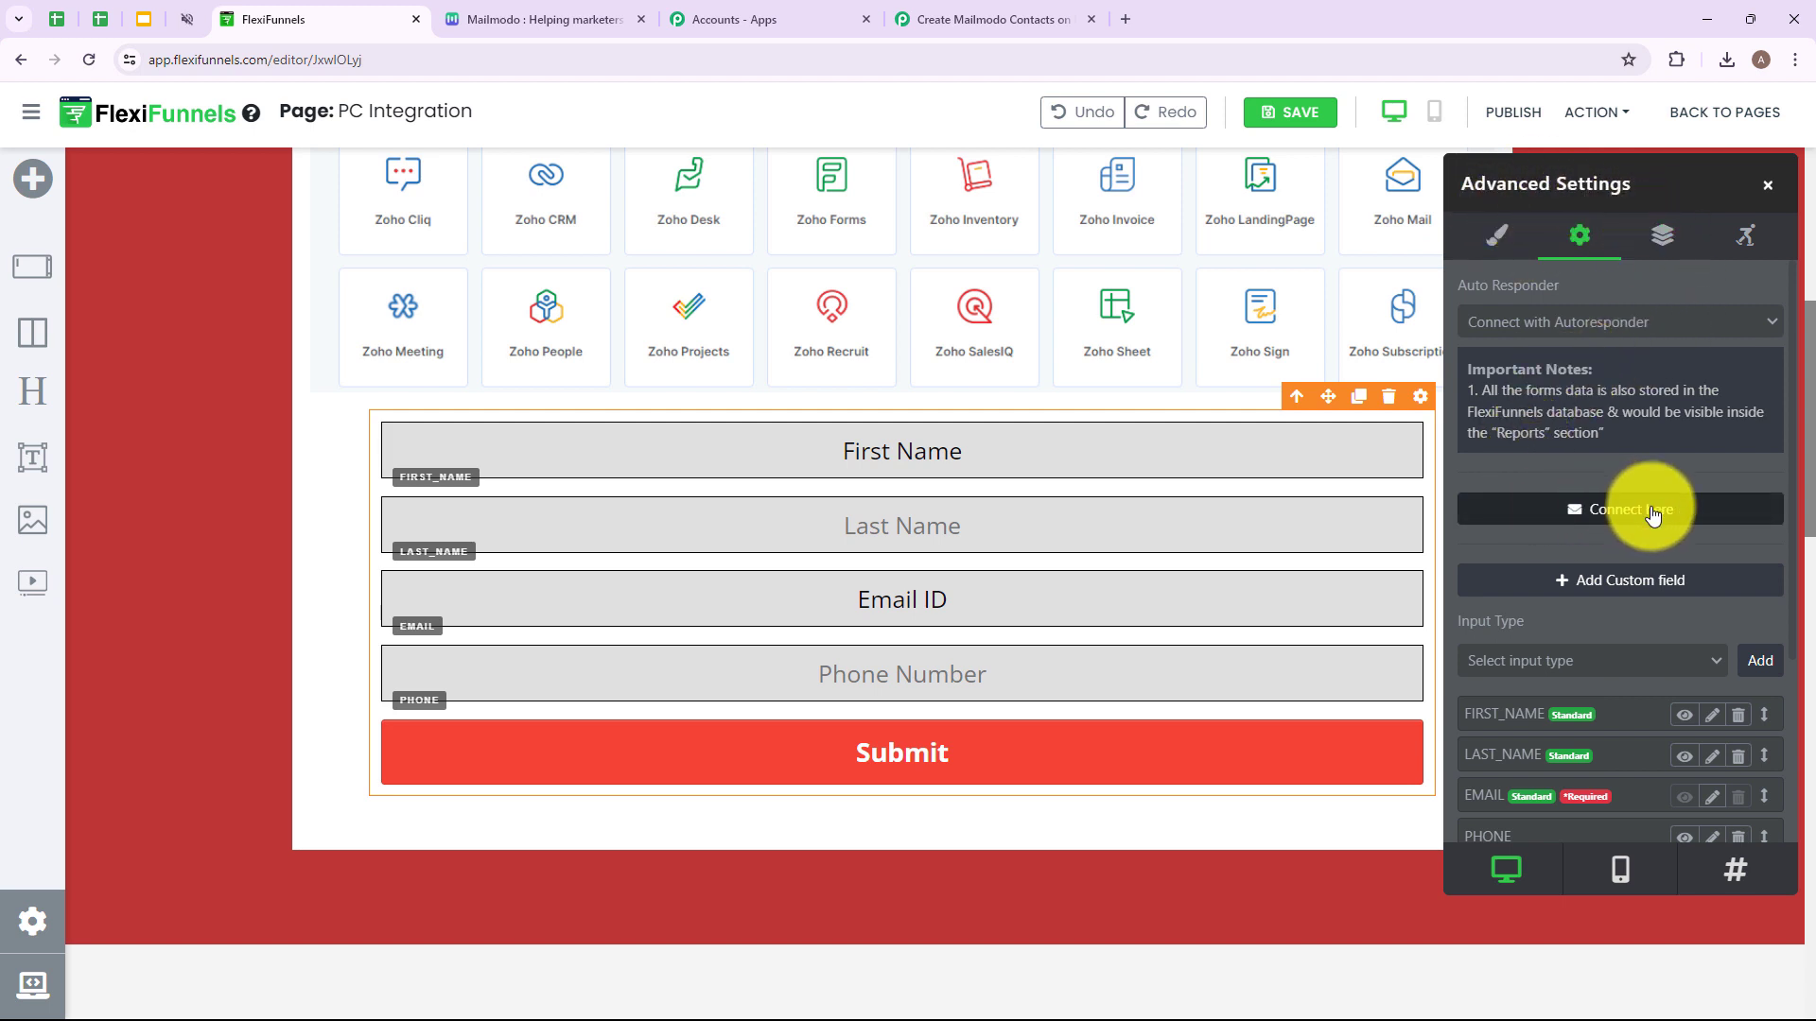
{"action": "left_click", "coordinate": [1687, 513]}
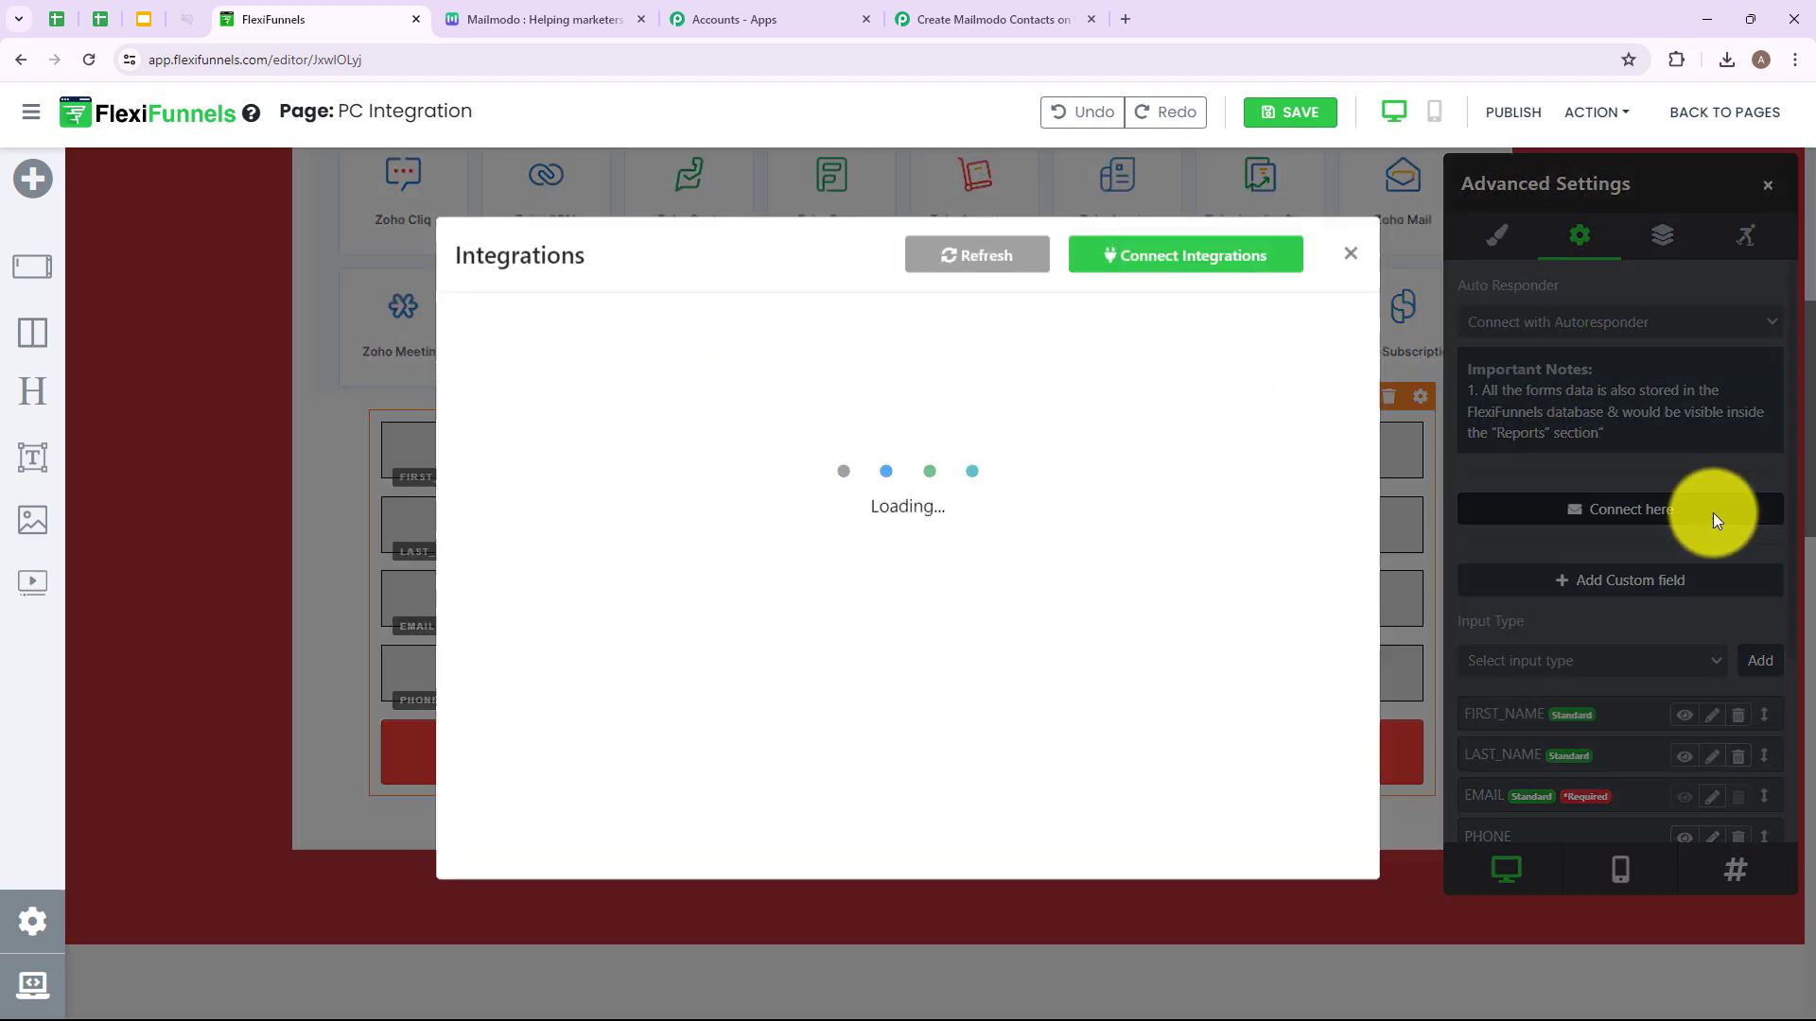
Add a webhook integration named 'Testing' using the pasted Pabbly Connect URL and save it.
{"action": "left_click", "coordinate": [939, 342]}
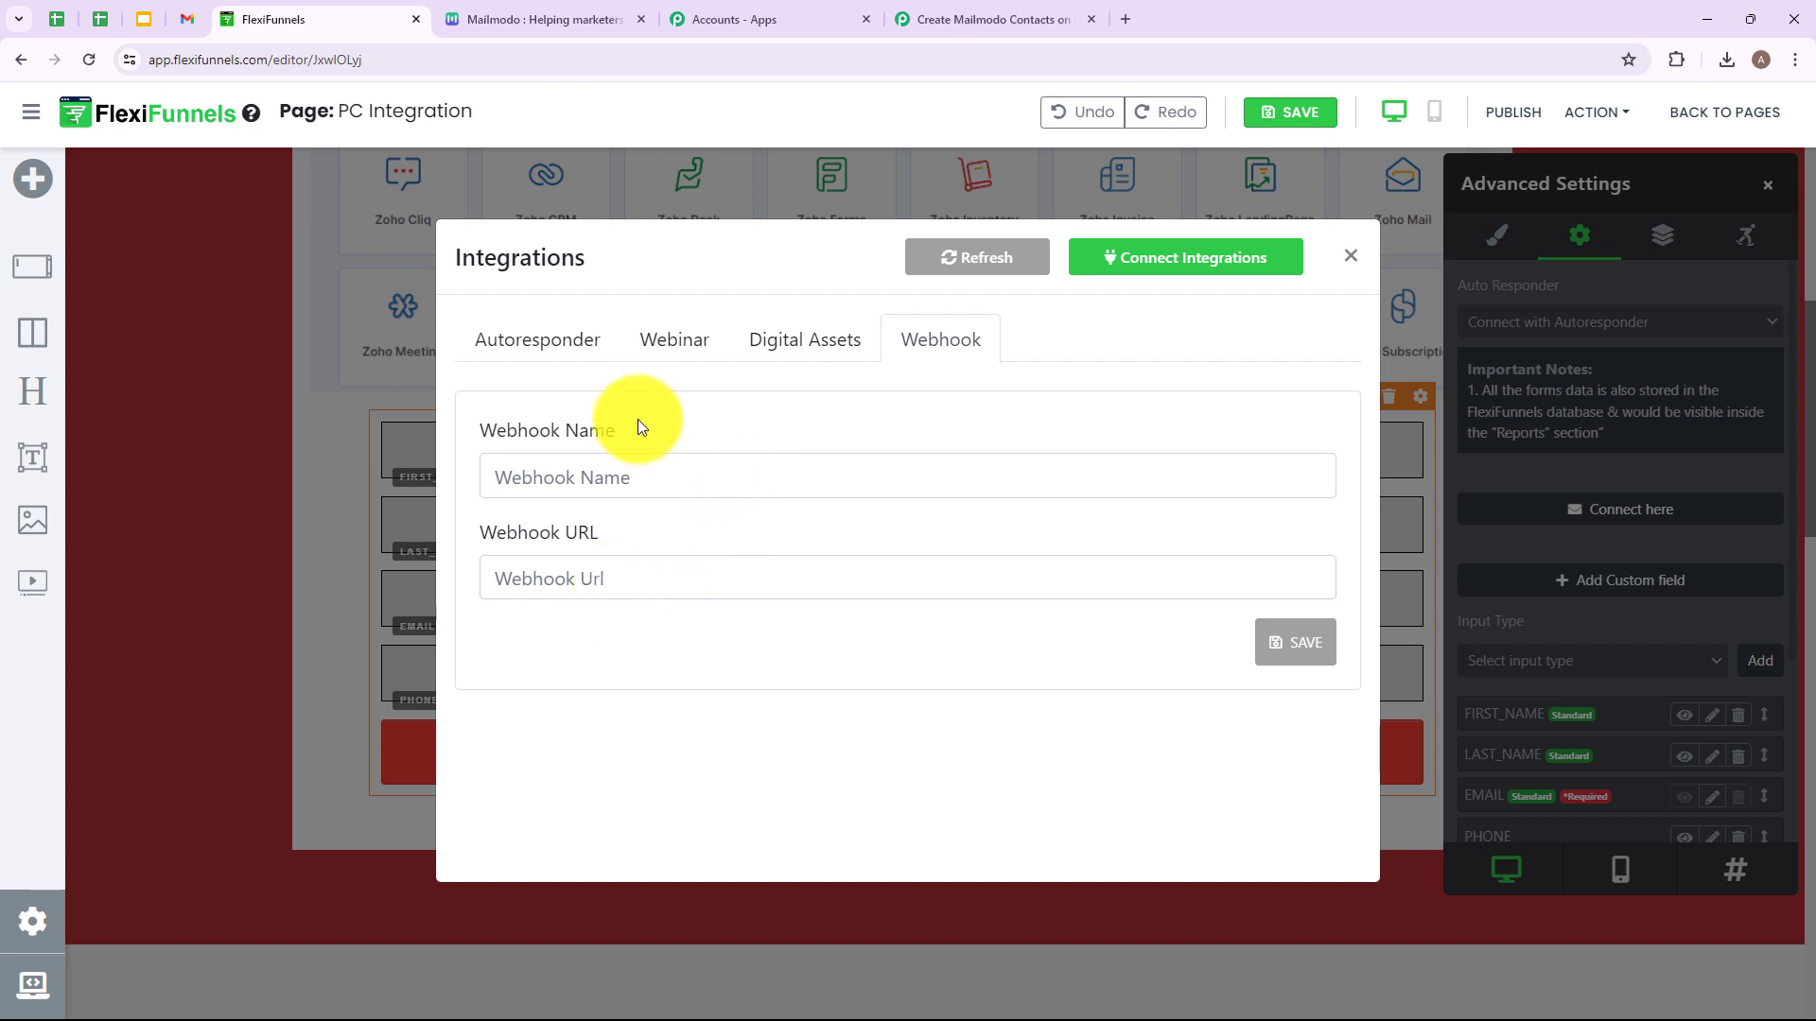
{"action": "left_click", "coordinate": [564, 477]}
{"action": "type", "text": "Tes"}
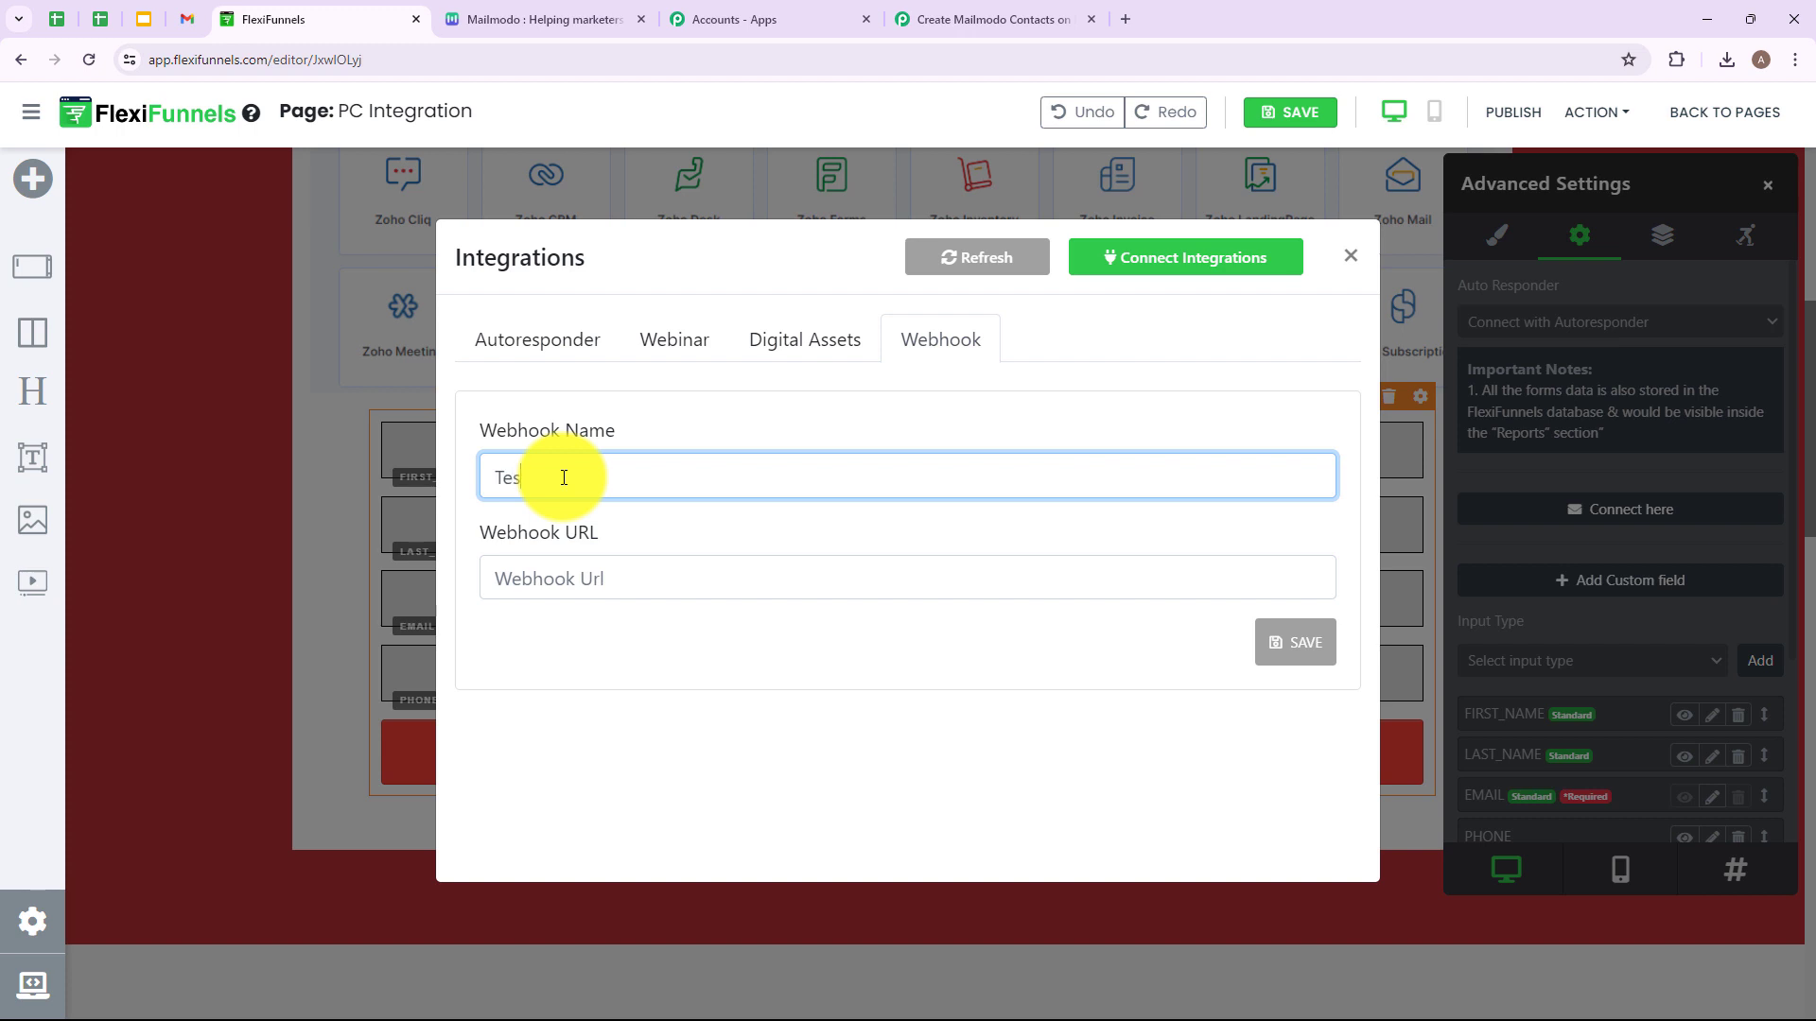
{"action": "type", "text": "ting"}
{"action": "left_click", "coordinate": [548, 584]}
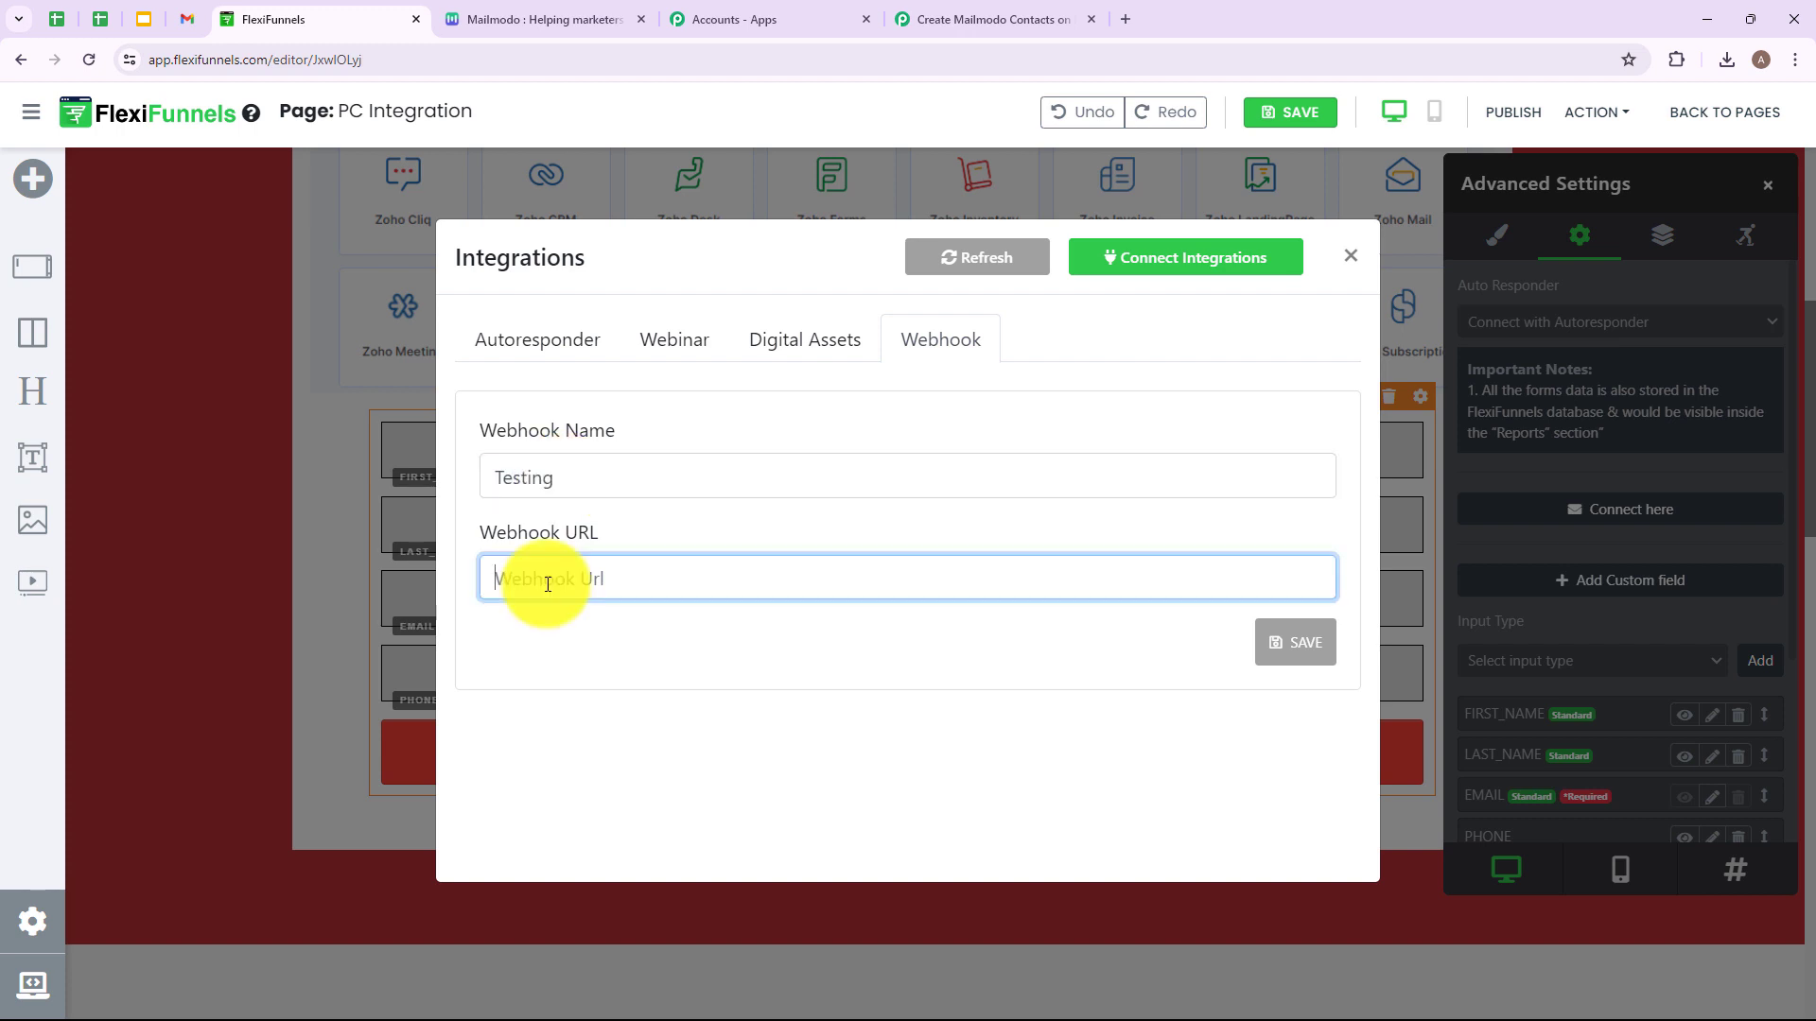
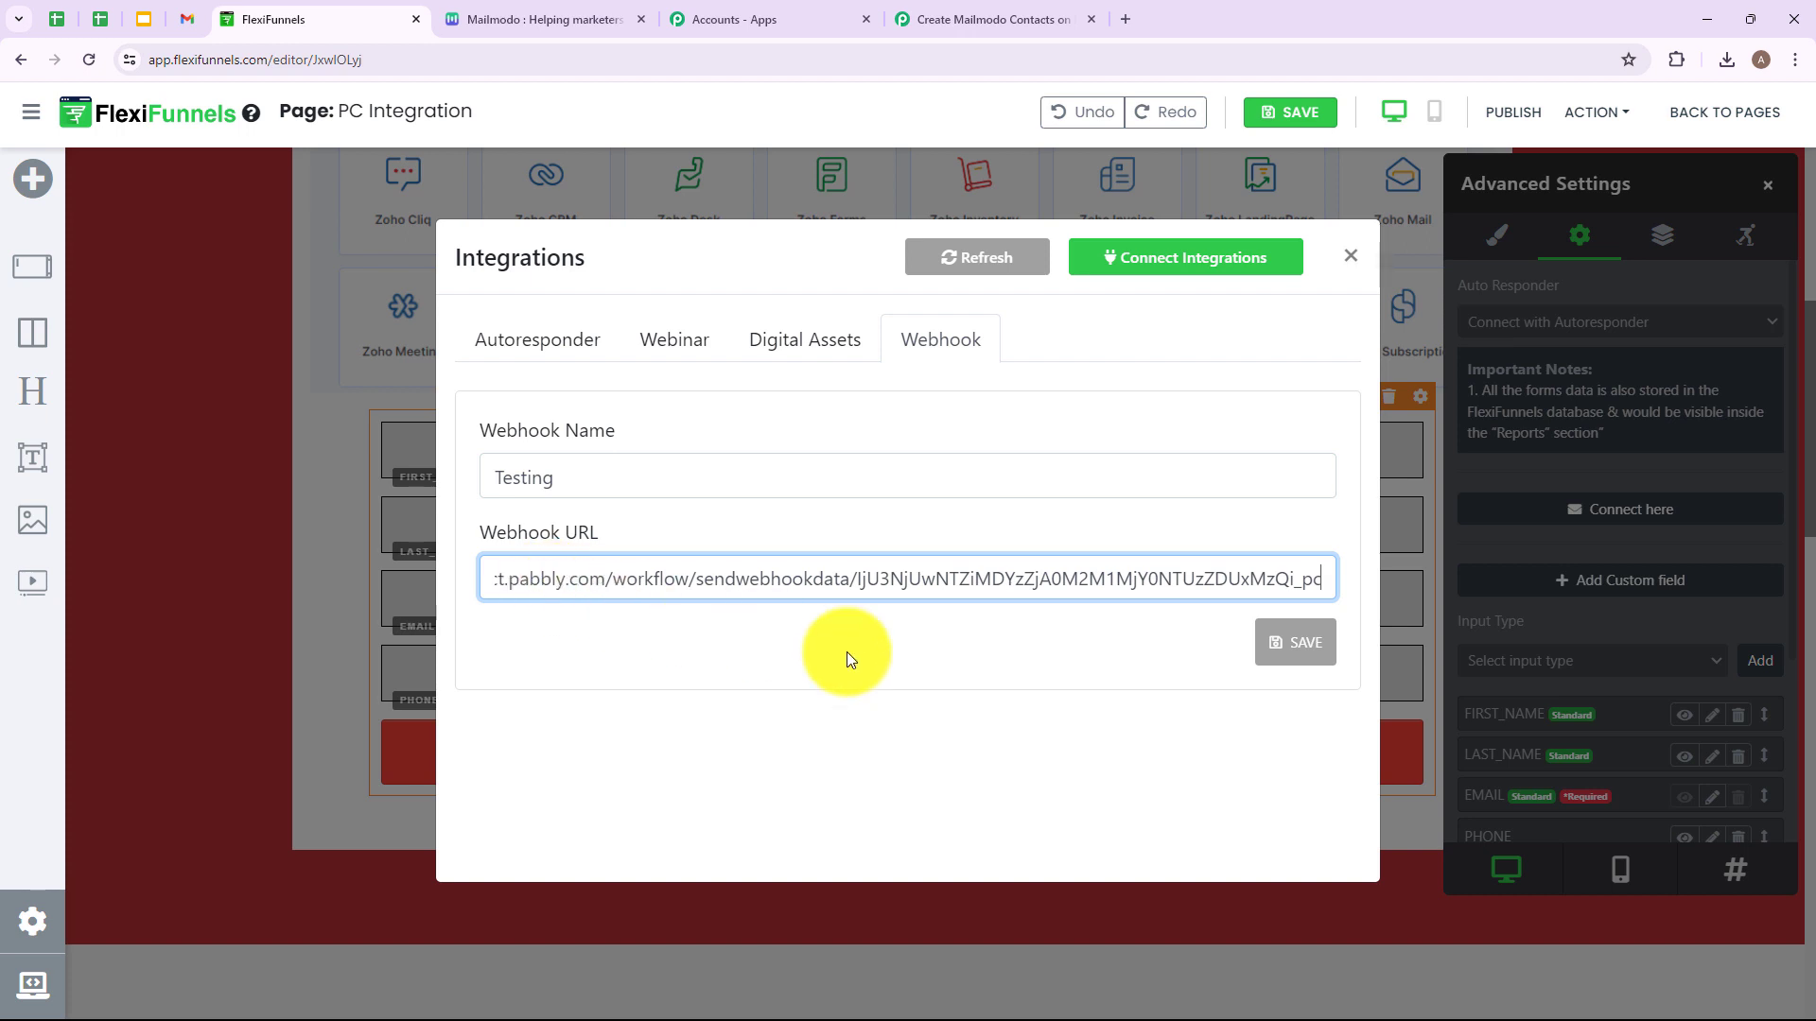
{"action": "left_click", "coordinate": [1305, 648]}
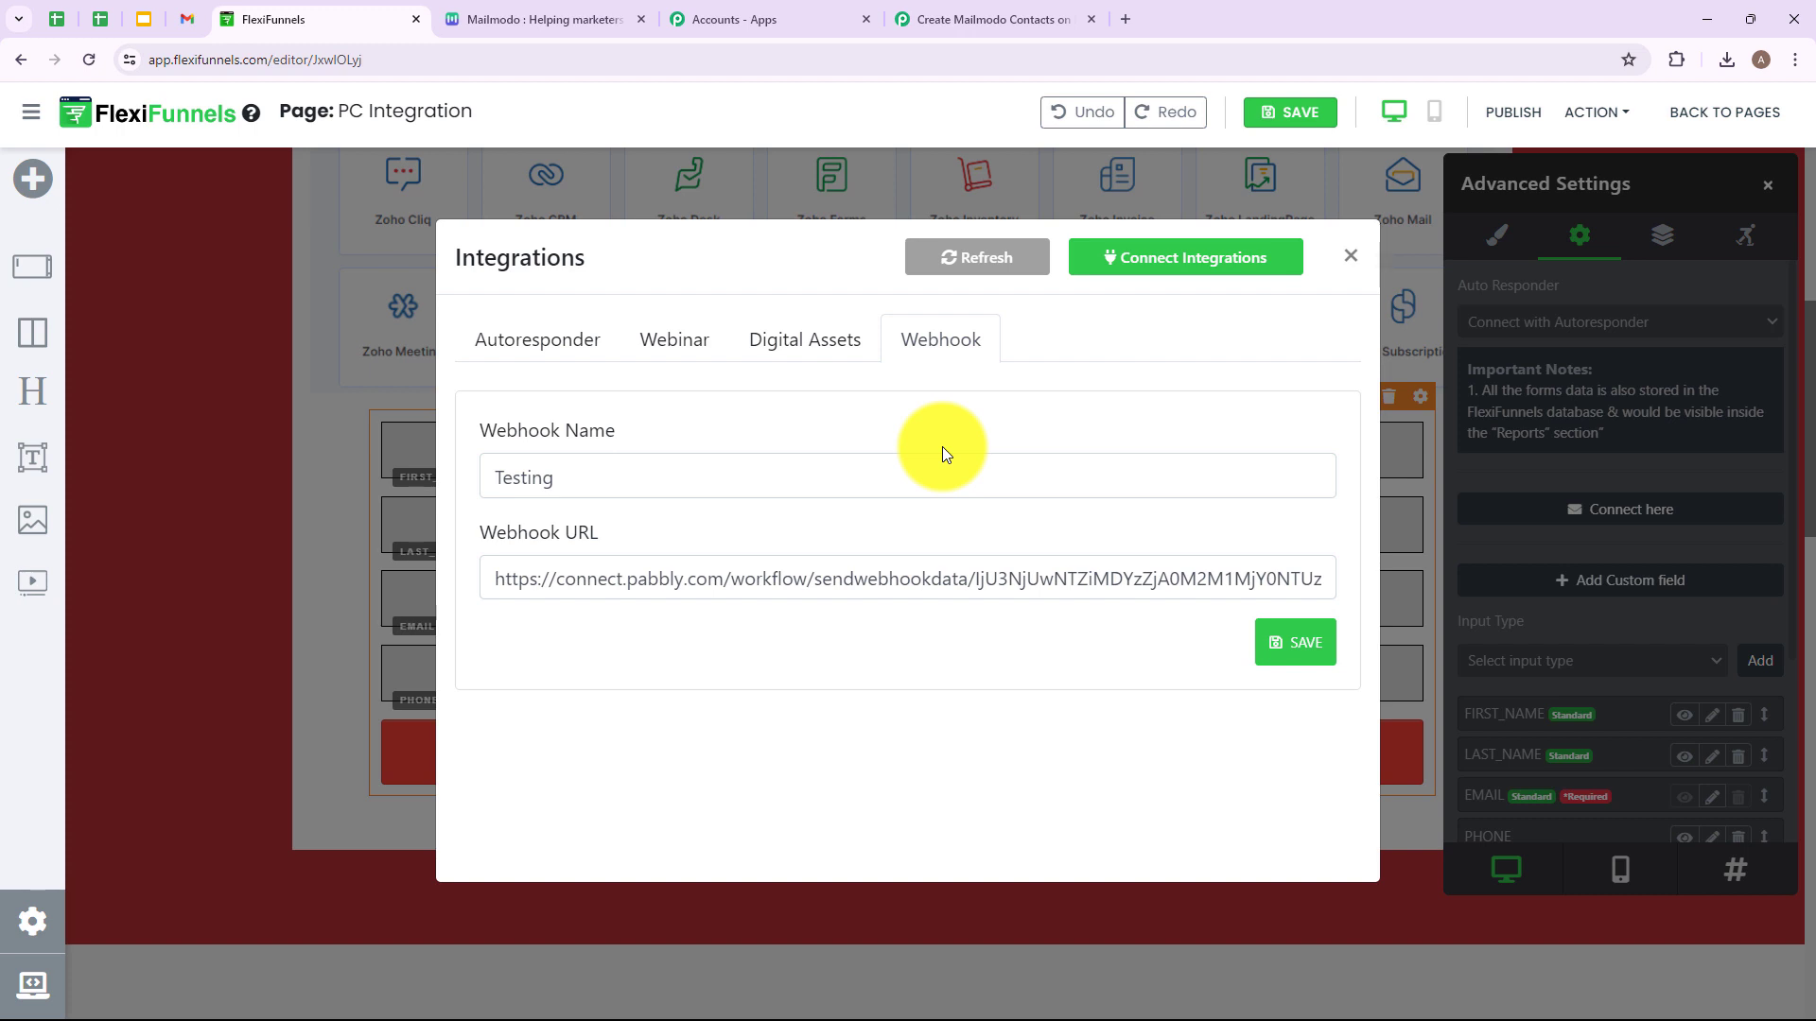
Save the PC Integration page and publish it.
{"action": "key", "text": "Escape"}
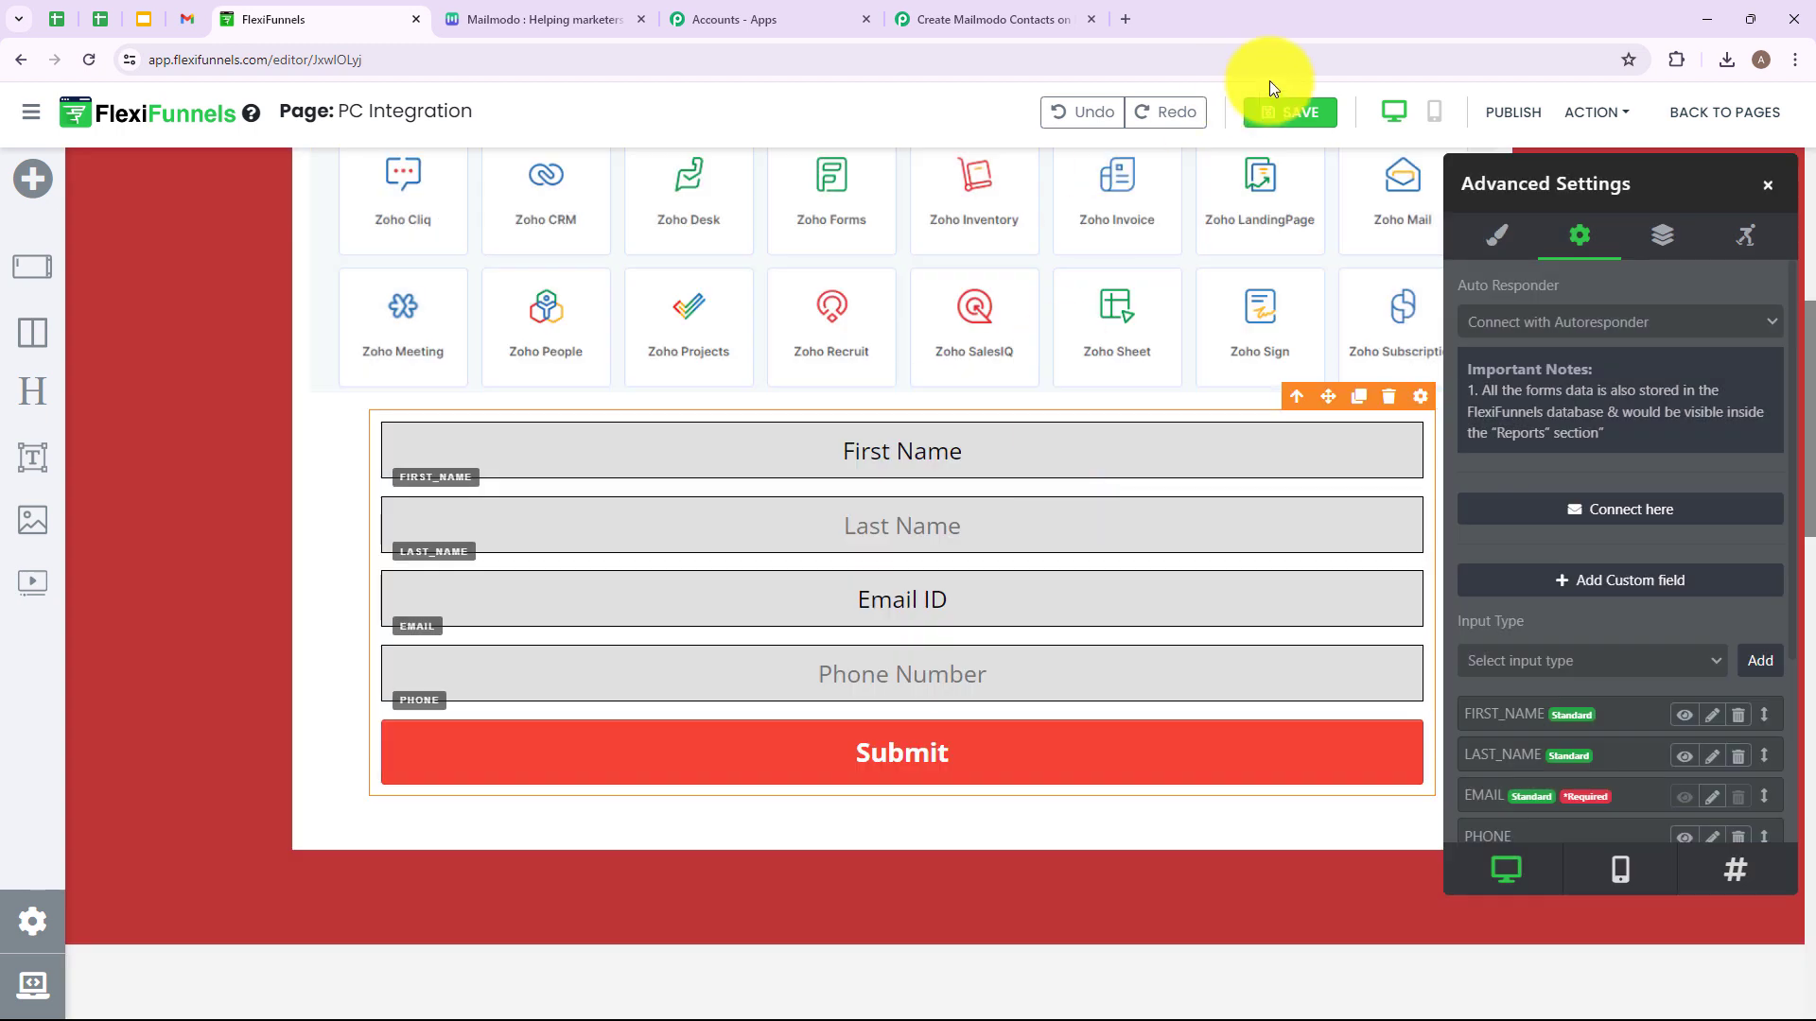
{"action": "left_click", "coordinate": [1314, 111]}
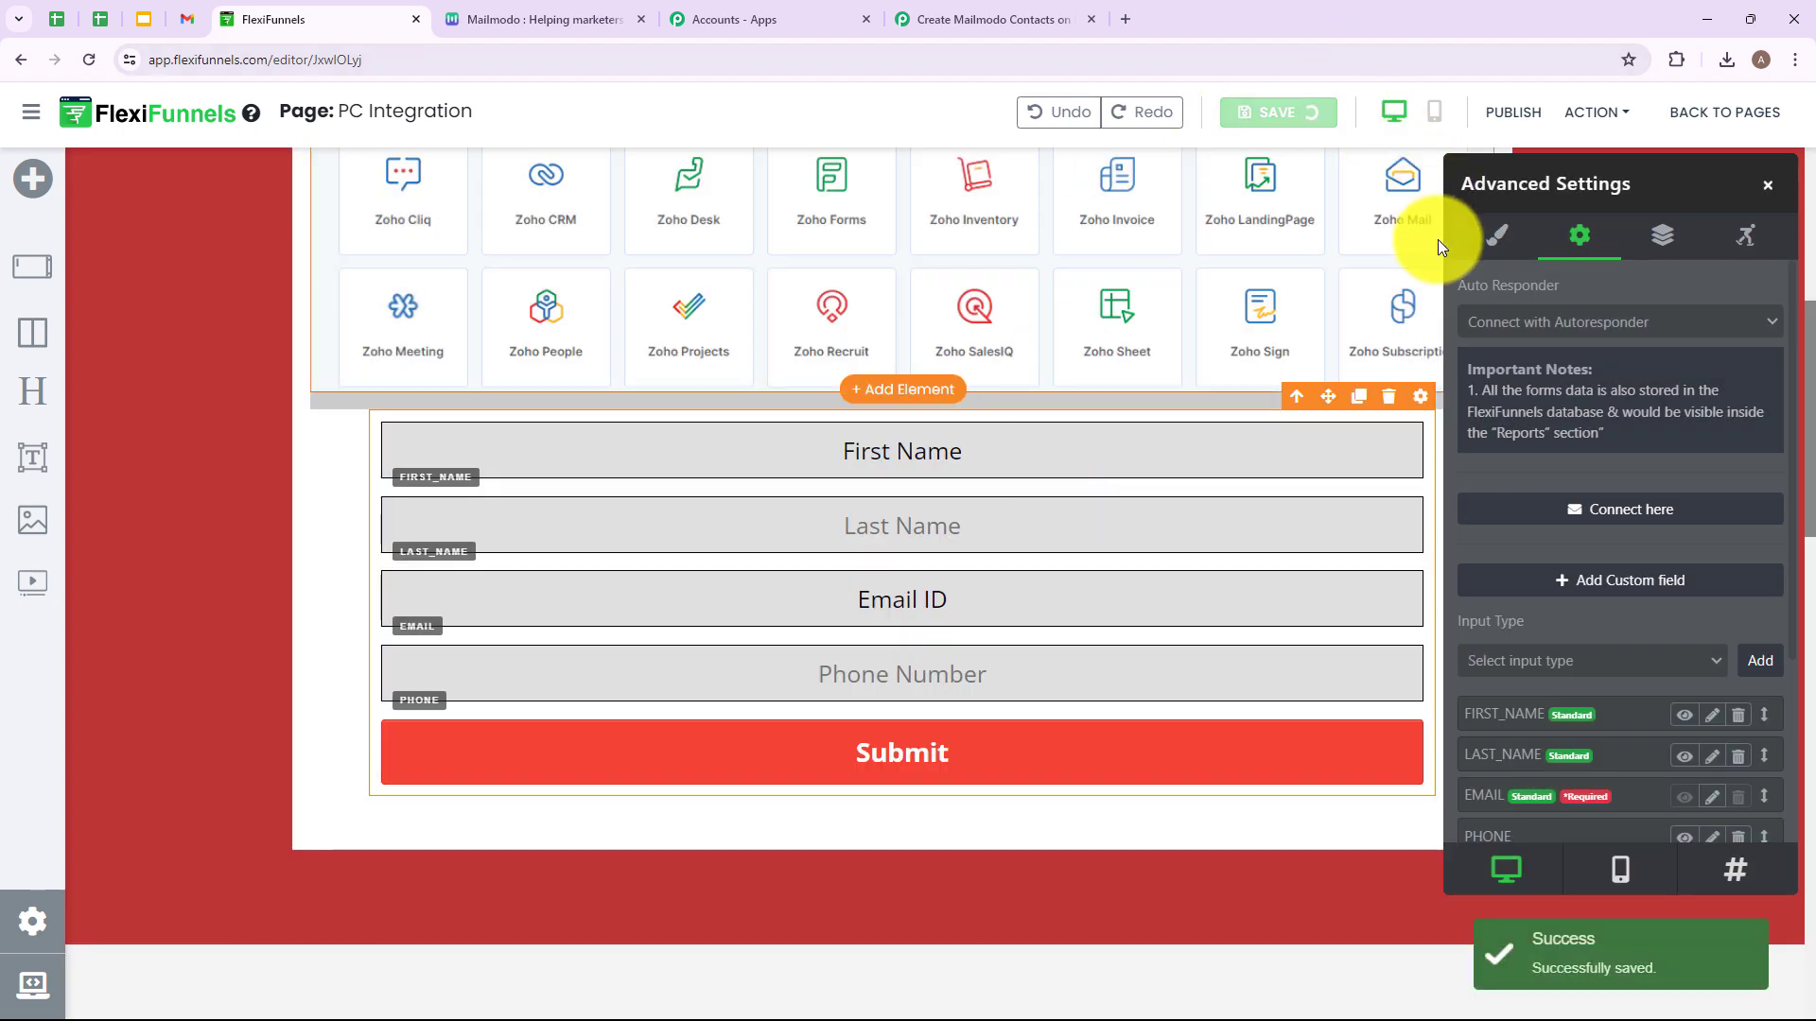
{"action": "left_click", "coordinate": [1433, 272]}
{"action": "left_click", "coordinate": [1517, 118]}
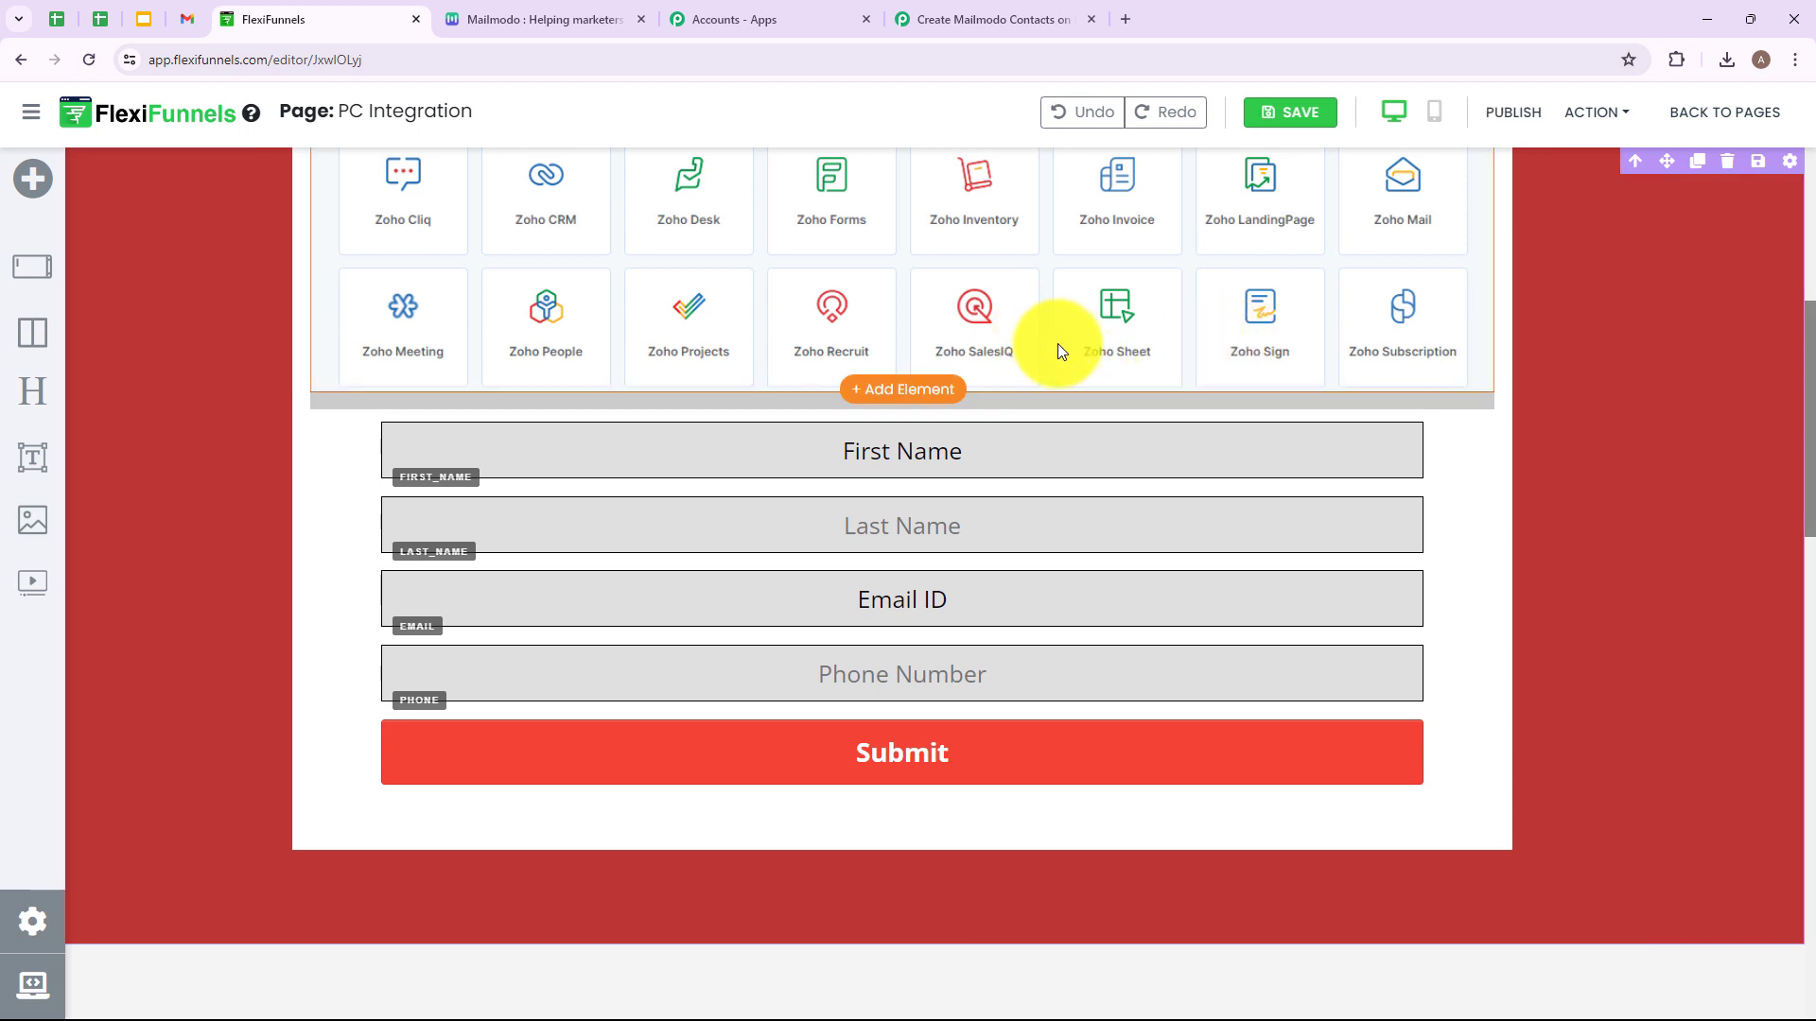
Confirm the Pabbly workflow is still waiting for a webhook response, then return to FlexiFunnels.
{"action": "left_click", "coordinate": [955, 19]}
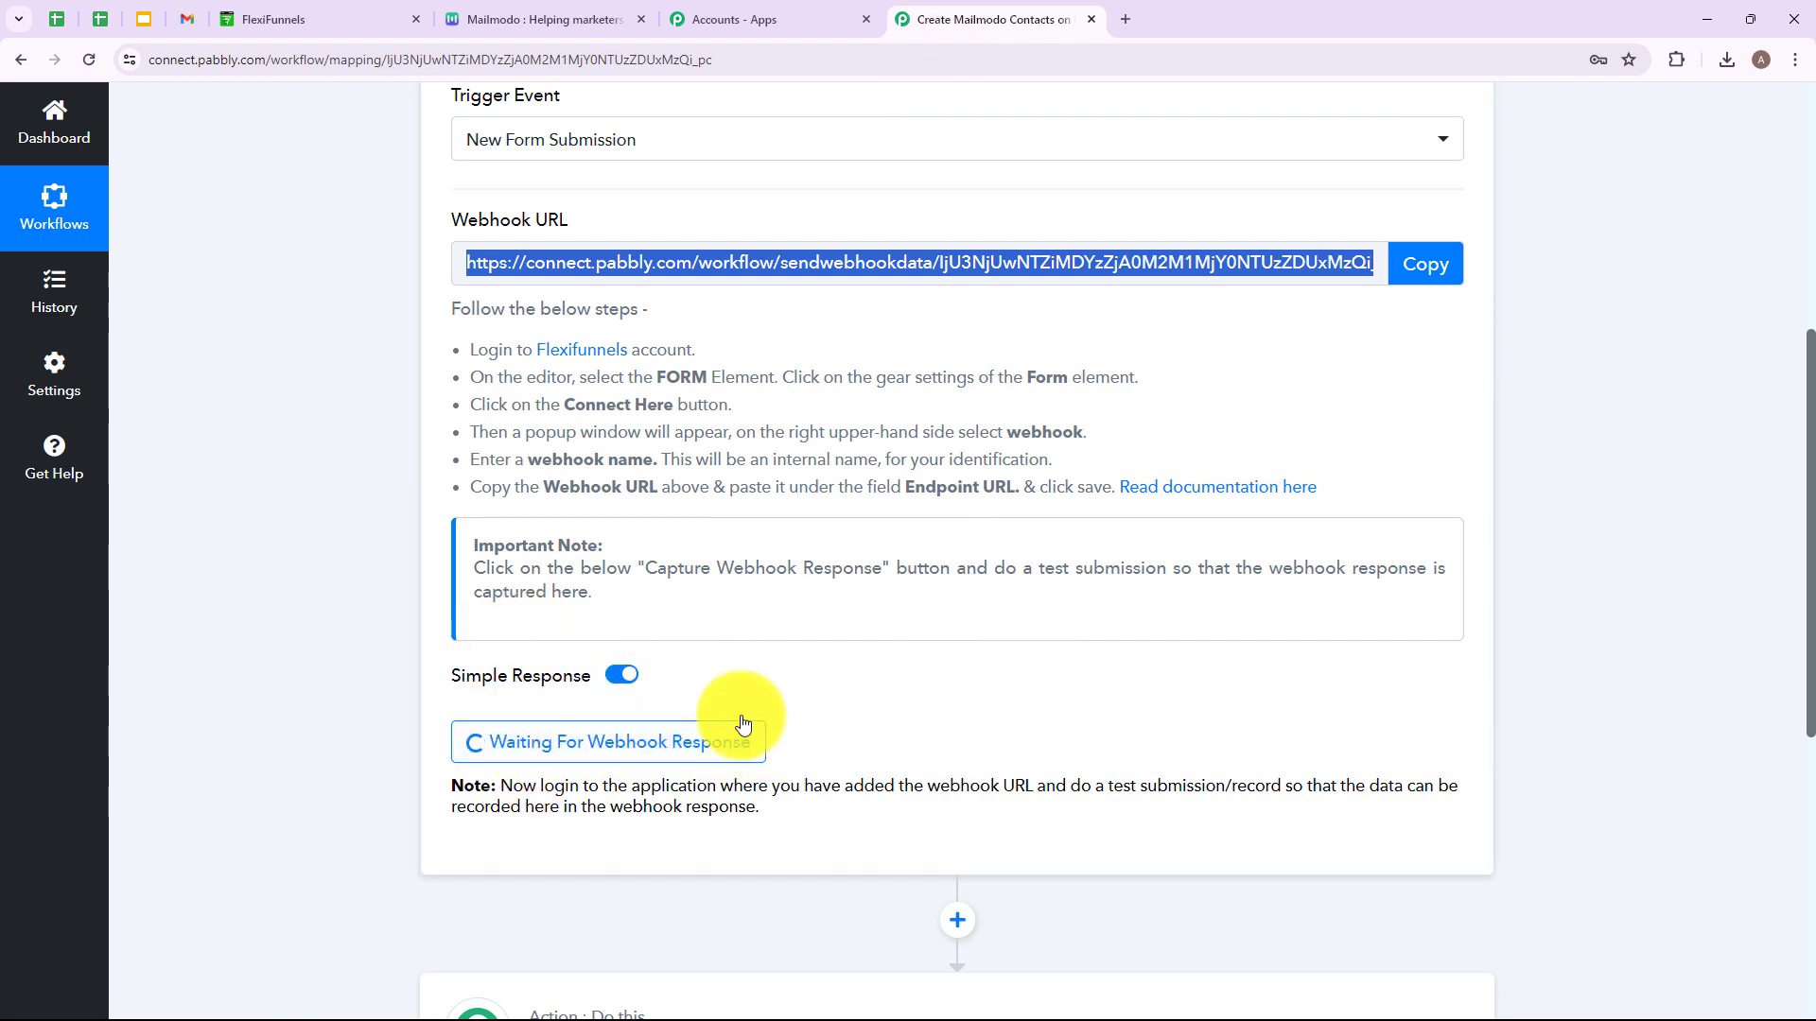
{"action": "mouse_move", "coordinate": [526, 704]}
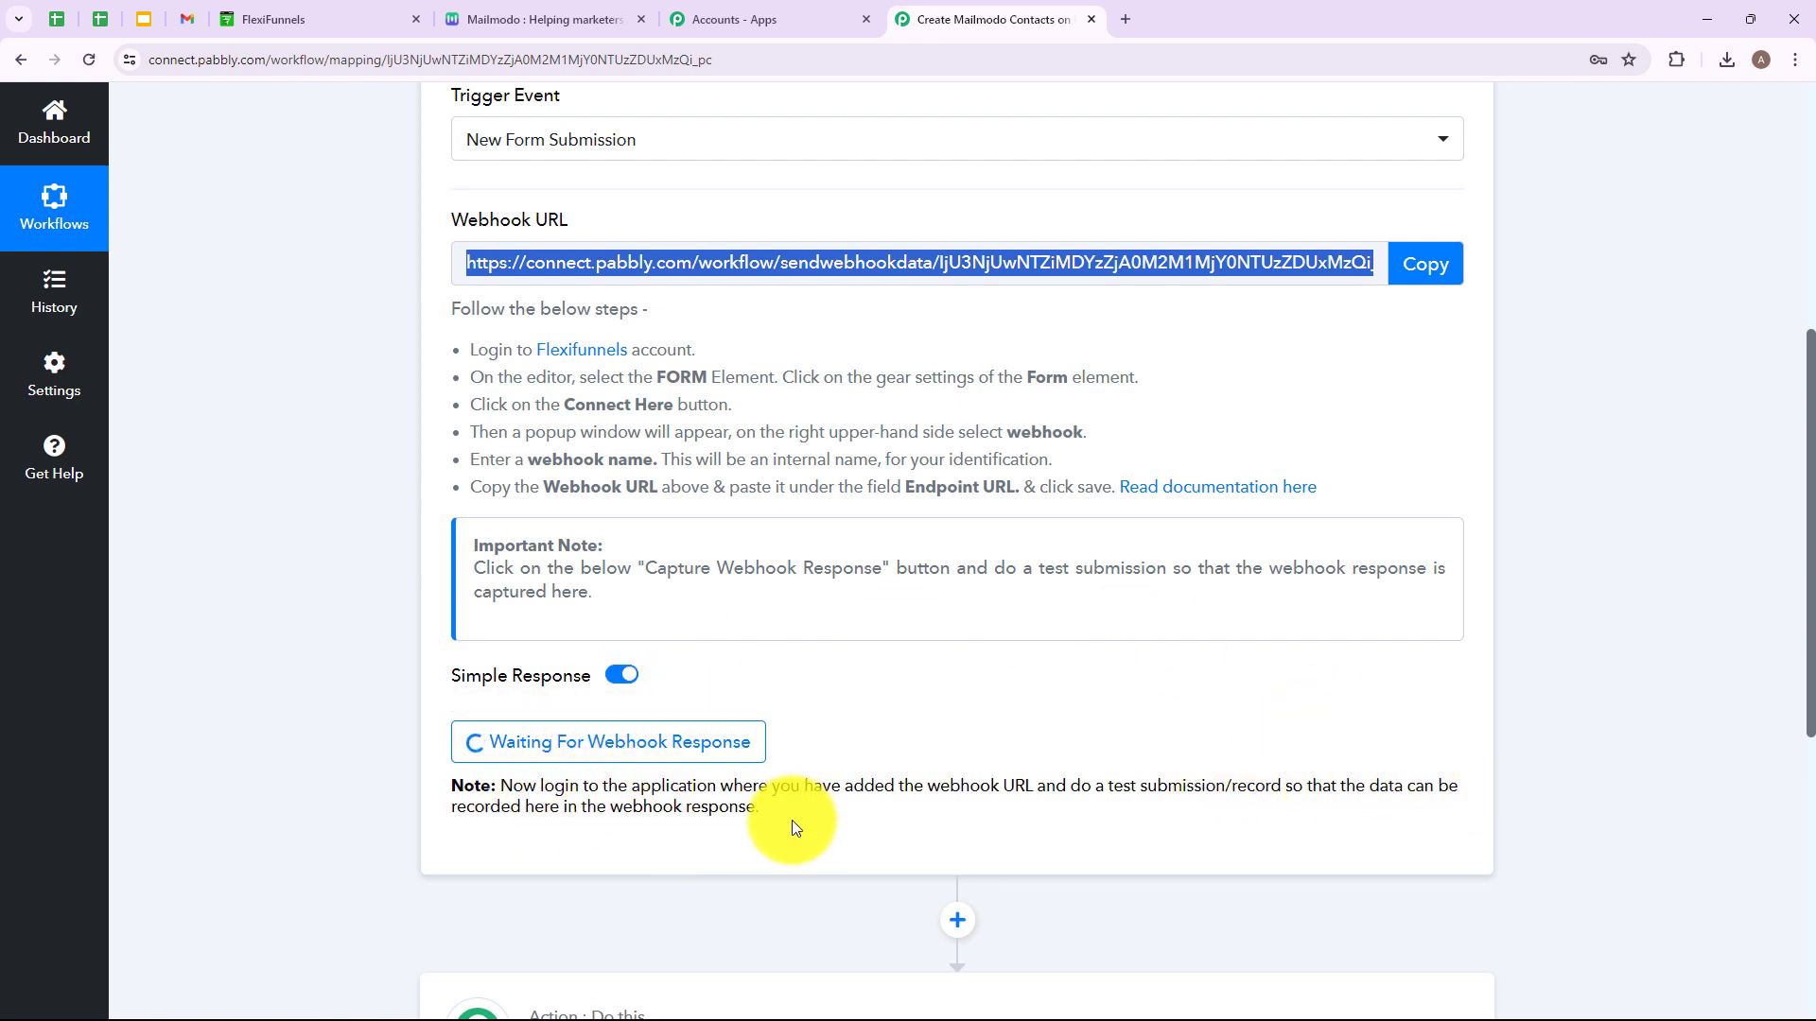
{"action": "left_click", "coordinate": [276, 14]}
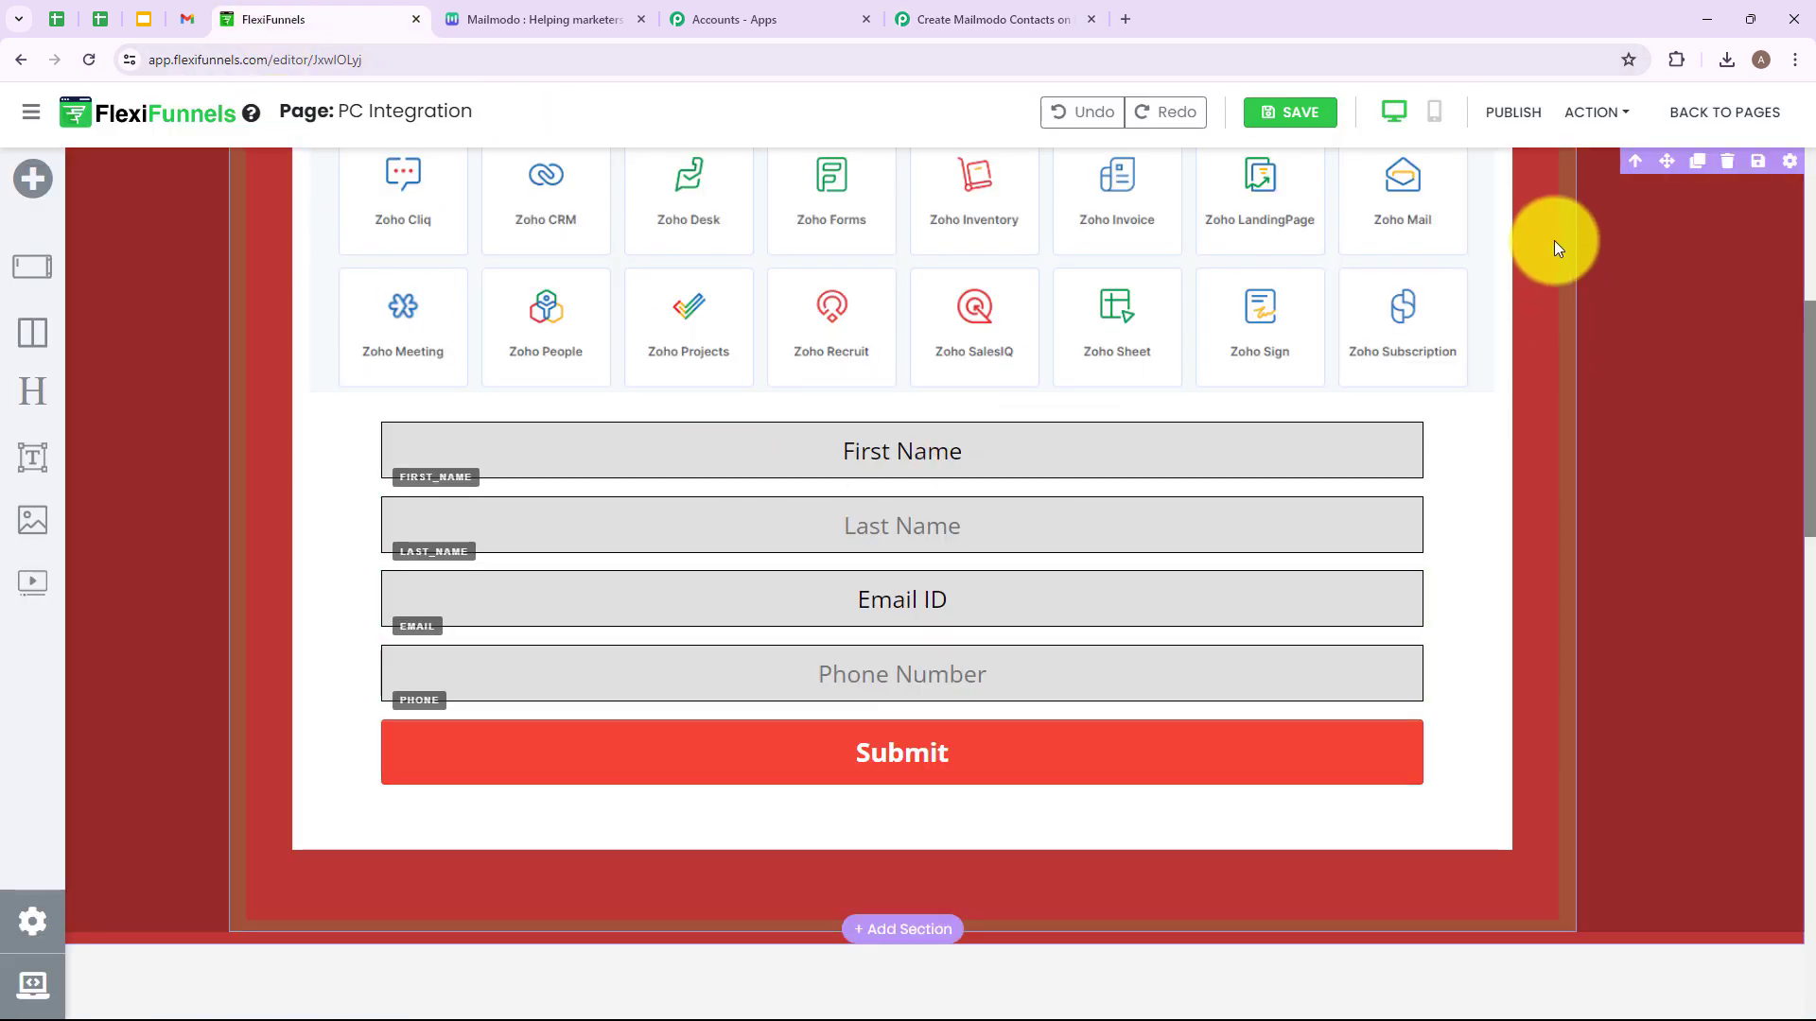
Open the published URL of the PC Integration page.
{"action": "left_click", "coordinate": [1592, 114]}
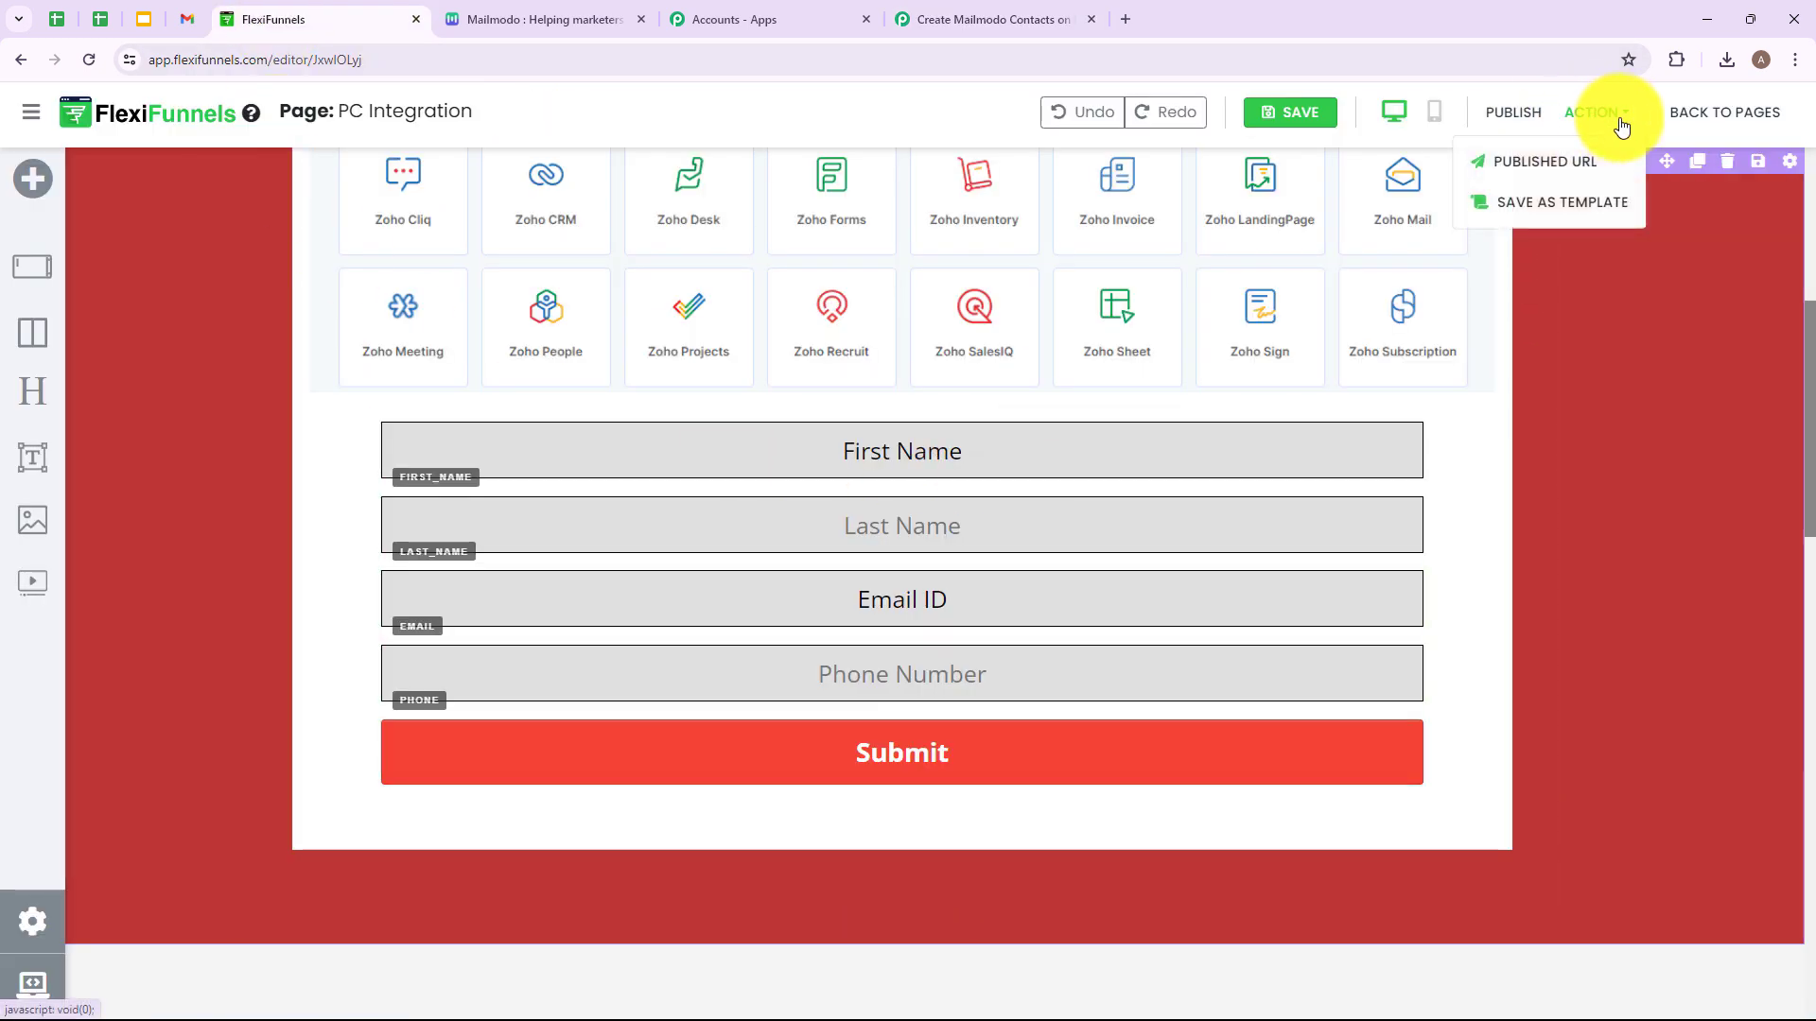
{"action": "left_click", "coordinate": [1558, 163]}
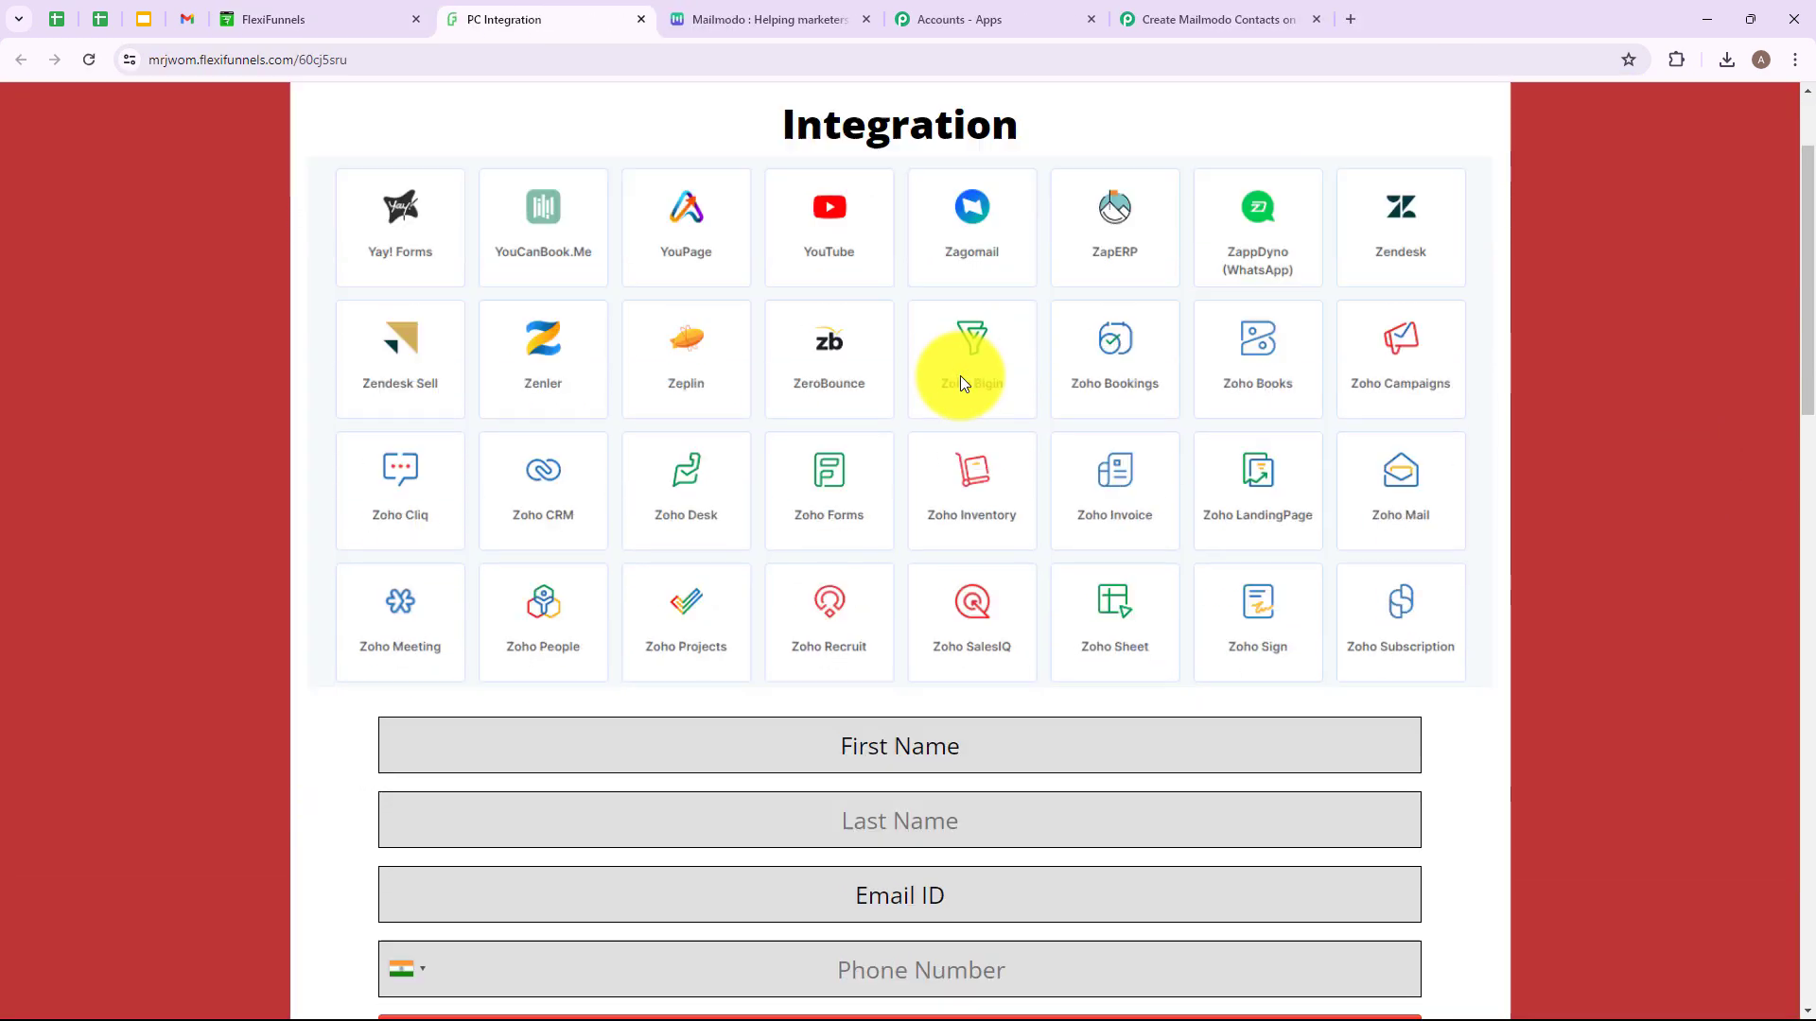
{"action": "scroll", "coordinate": [961, 382], "scroll_direction": "down", "scroll_amount": 2}
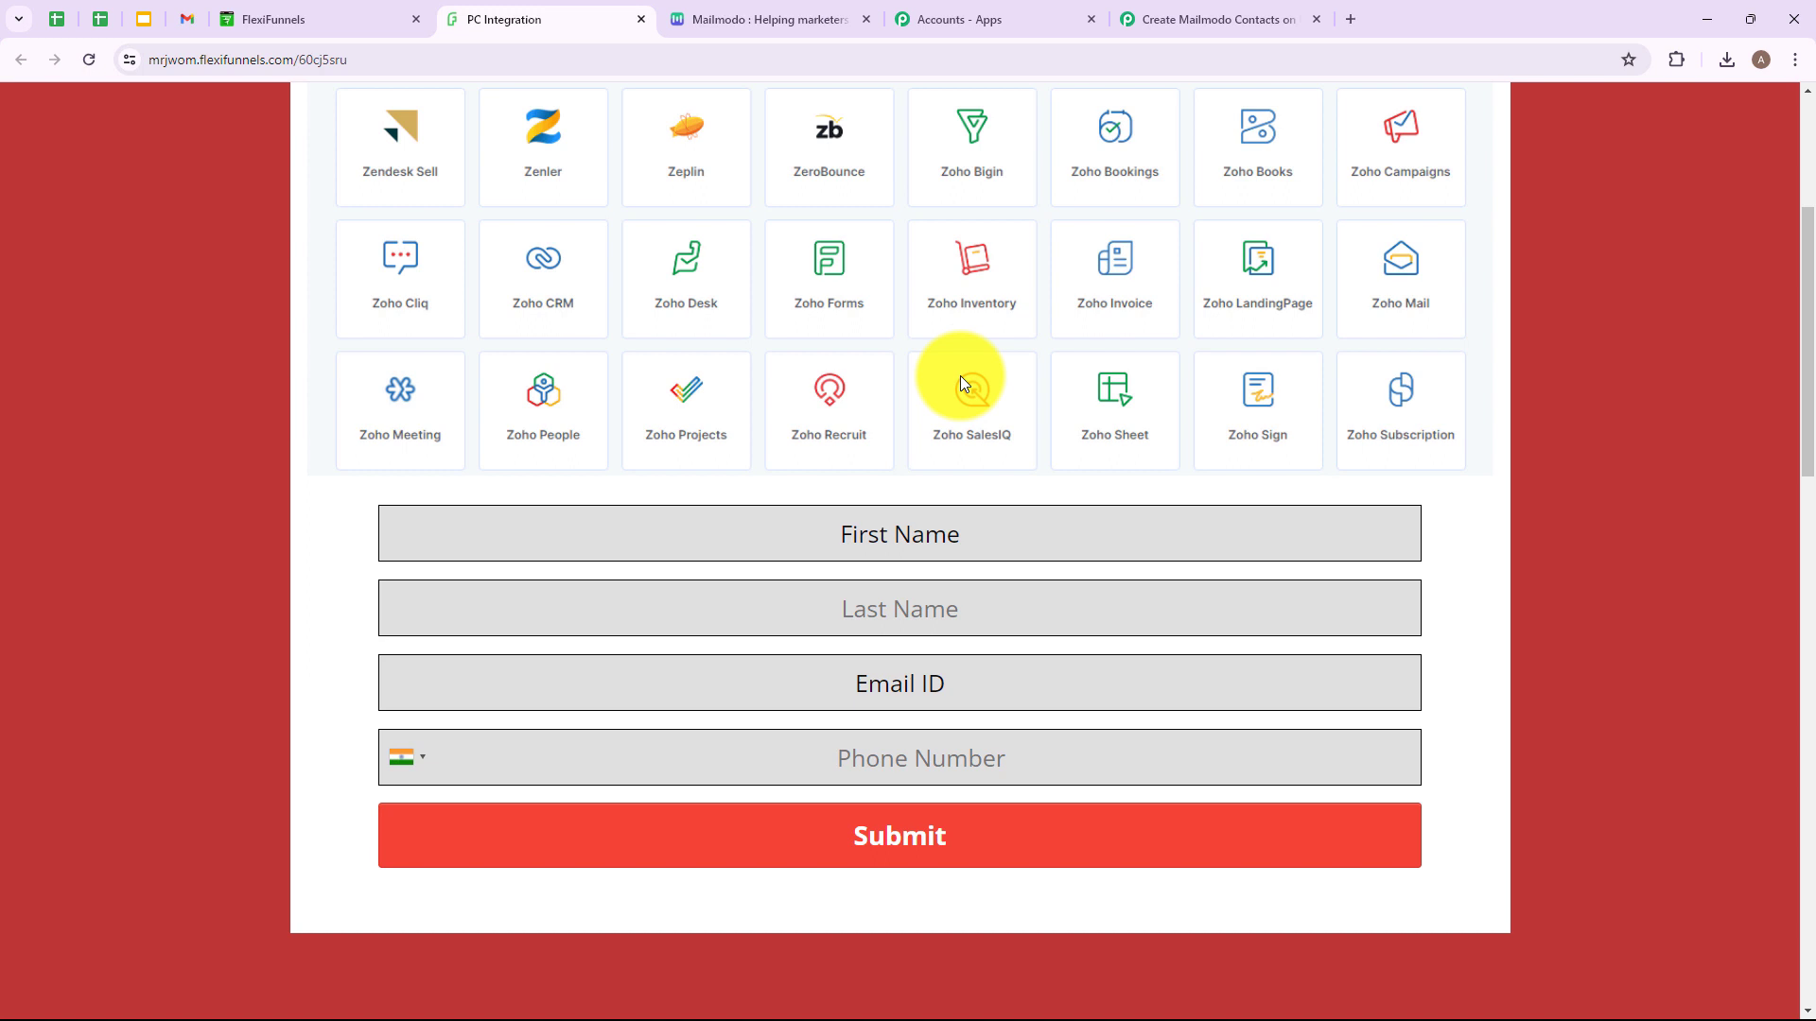
Submit the form with a test lead's first name, last name, email and phone.
{"action": "left_click", "coordinate": [1005, 548]}
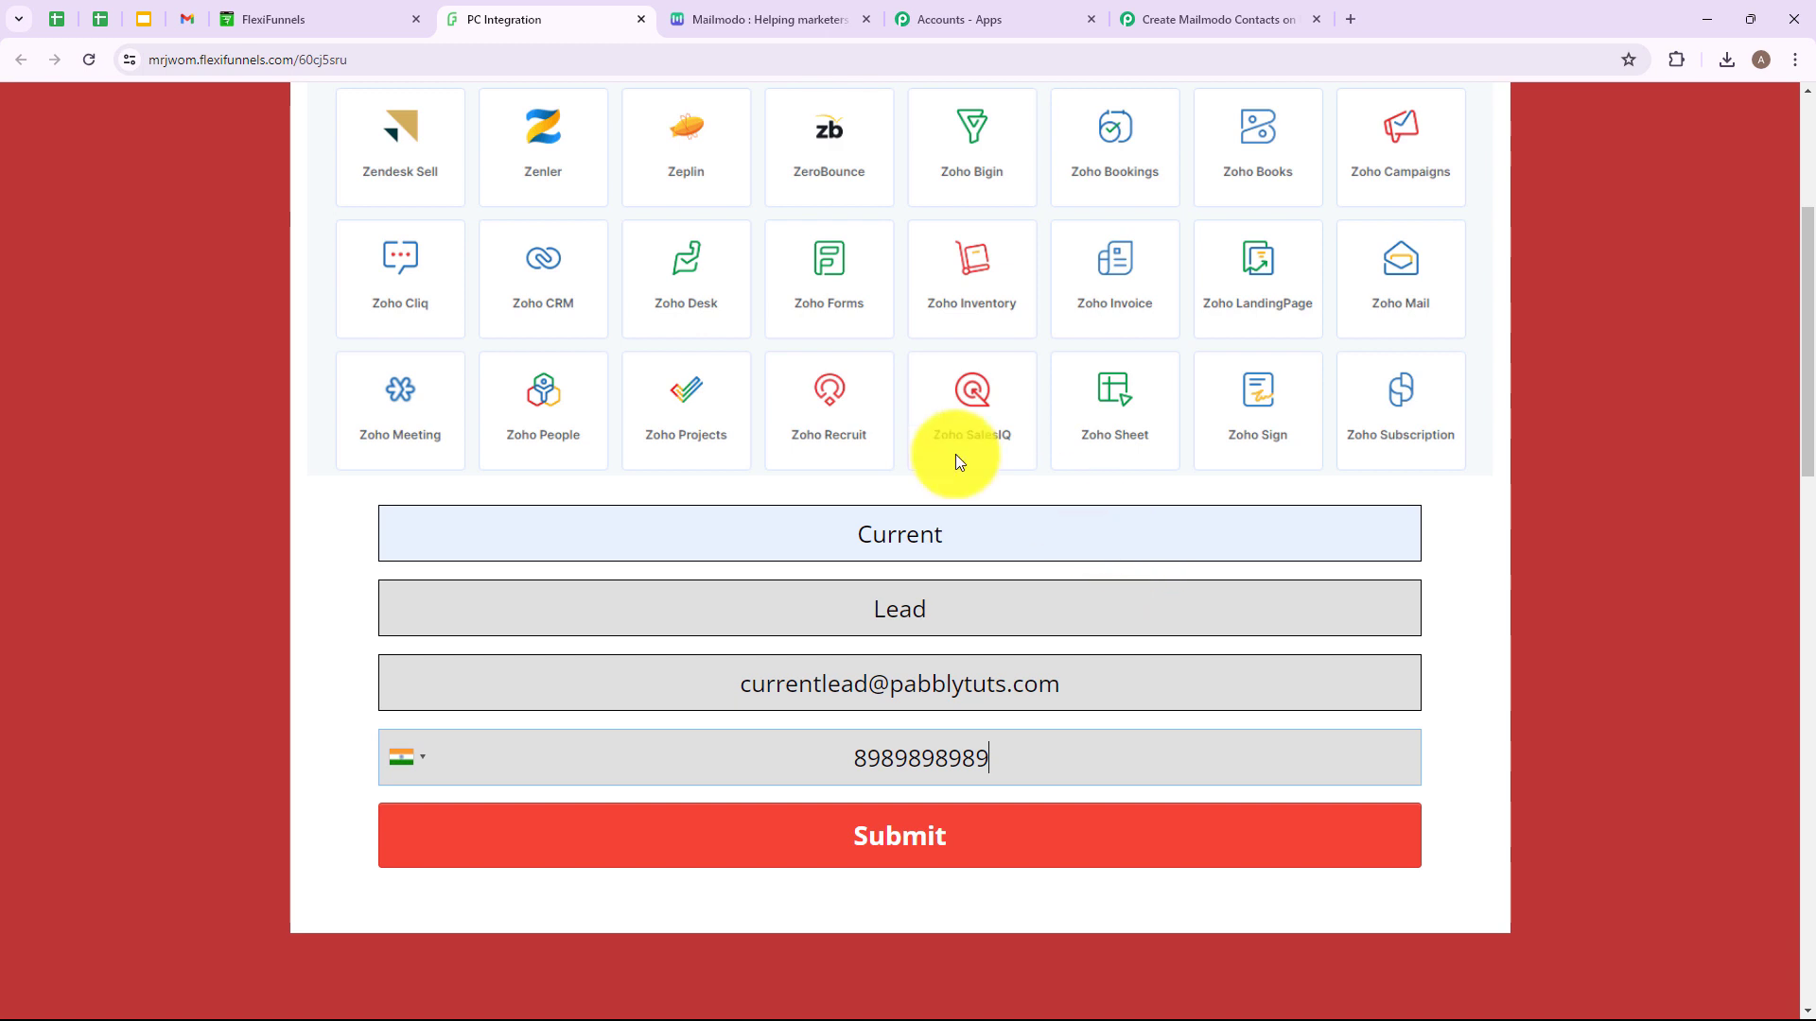
{"action": "left_click_drag", "start_coordinate": [854, 535], "coordinate": [883, 579]}
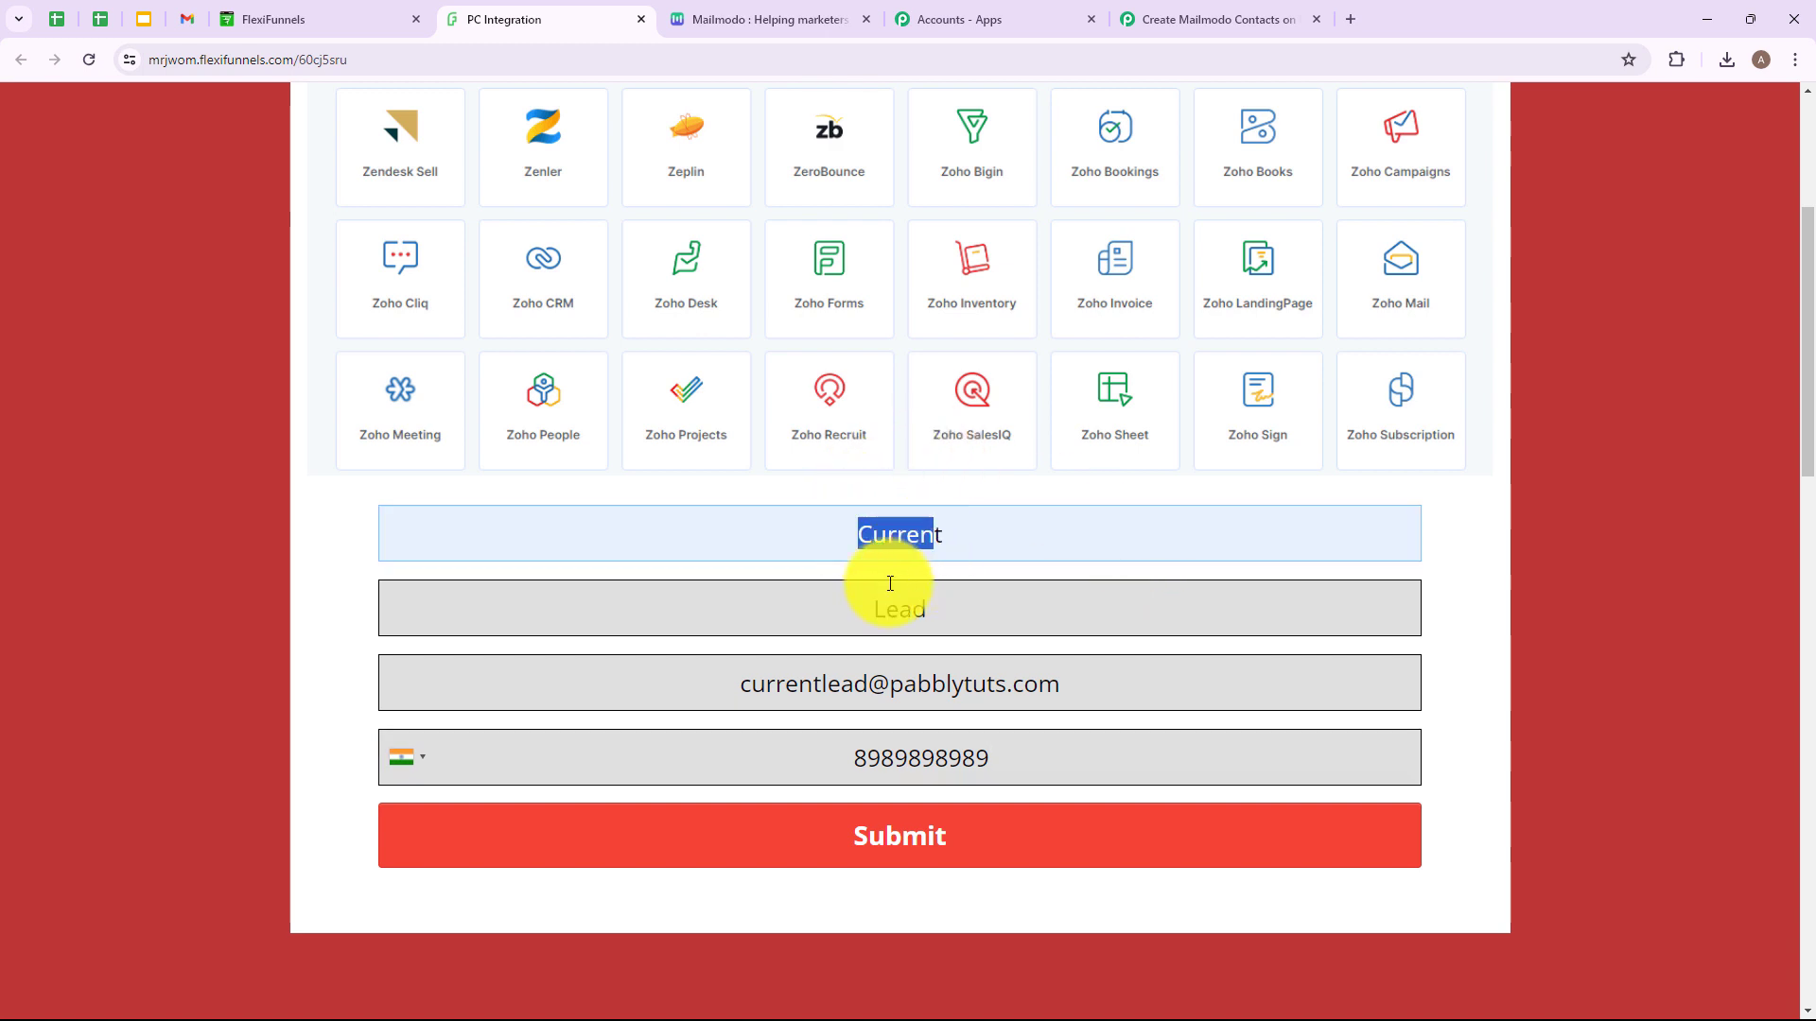
{"action": "double_click", "coordinate": [900, 606]}
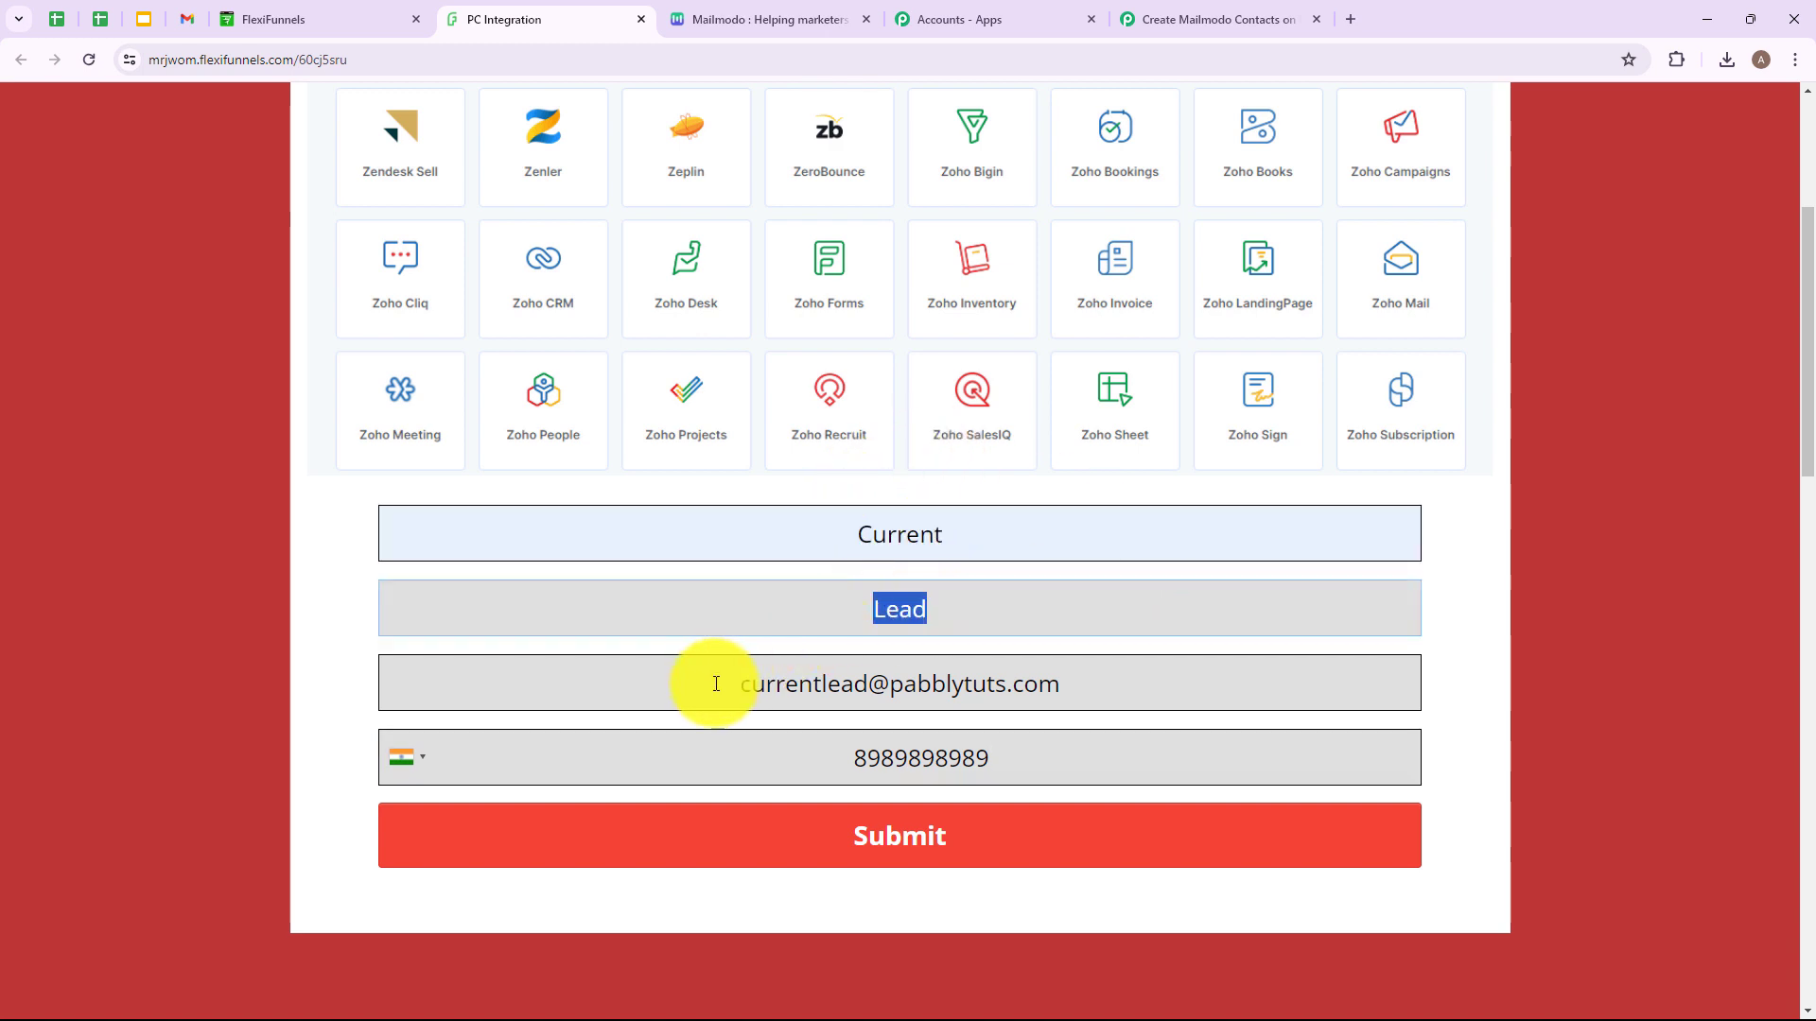
{"action": "left_click_drag", "start_coordinate": [729, 682], "coordinate": [1071, 690]}
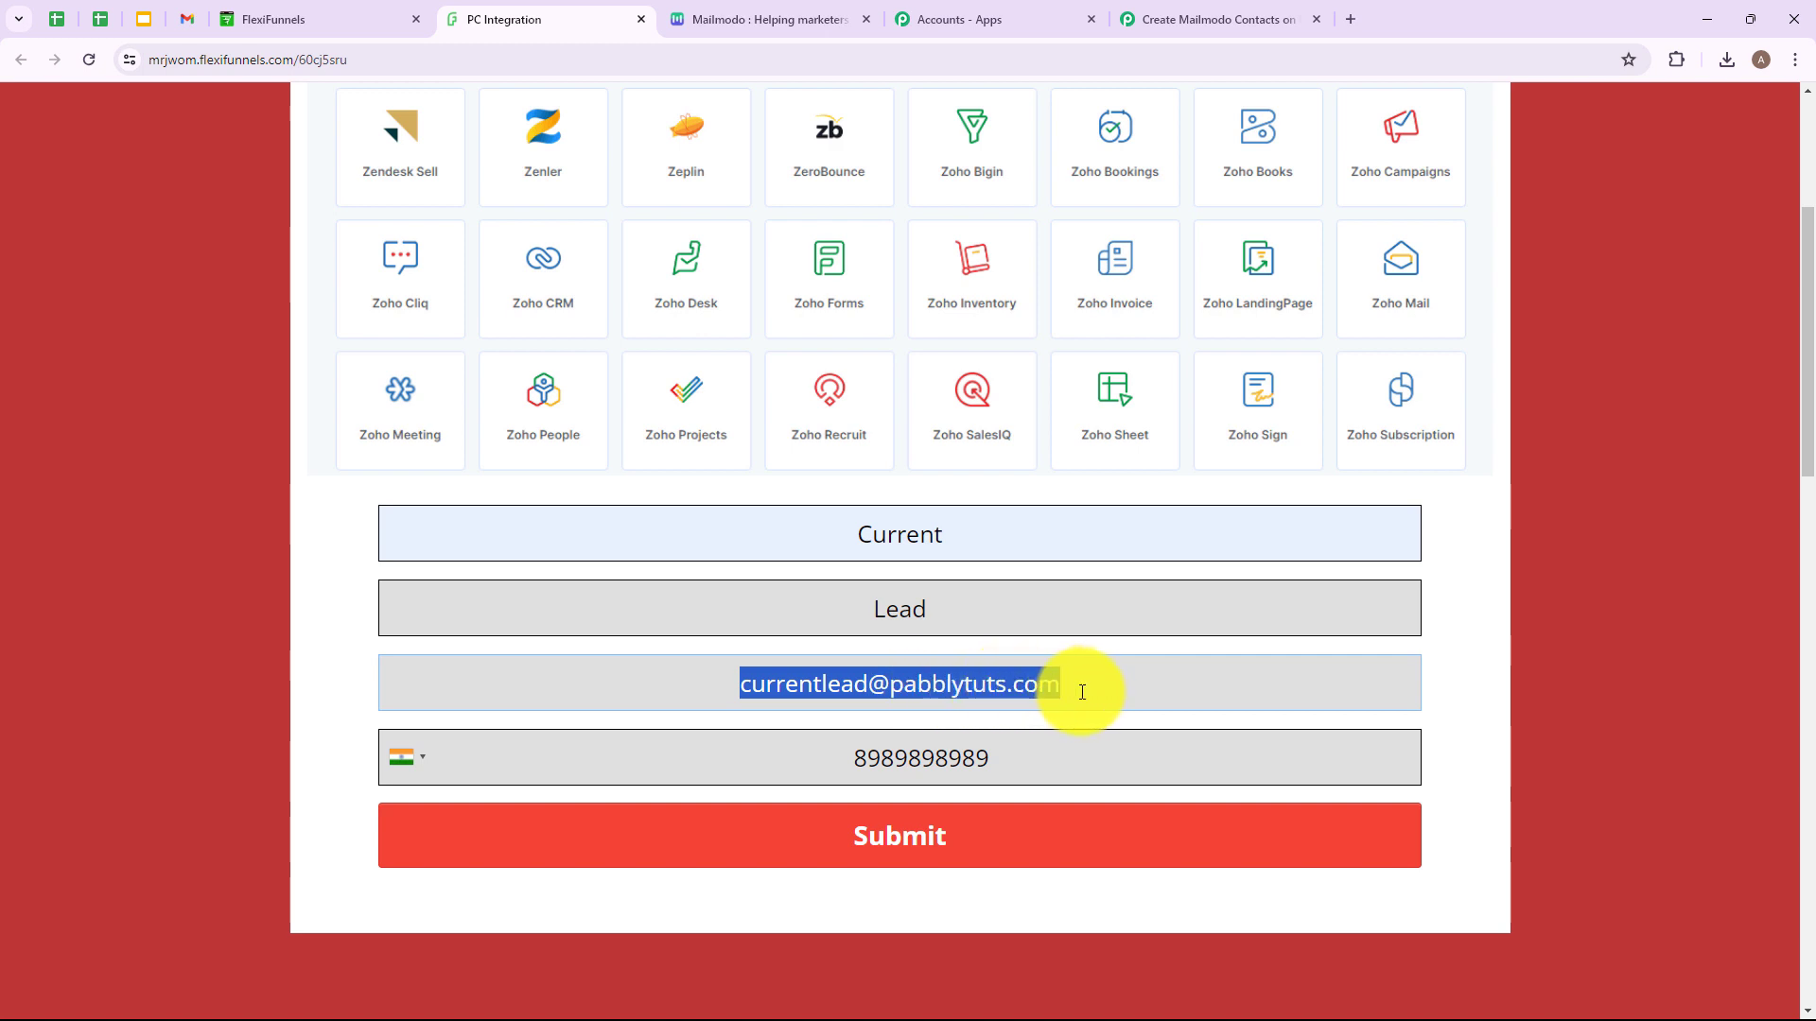
{"action": "left_click", "coordinate": [863, 757]}
{"action": "left_click_drag", "start_coordinate": [863, 757], "coordinate": [1013, 741]}
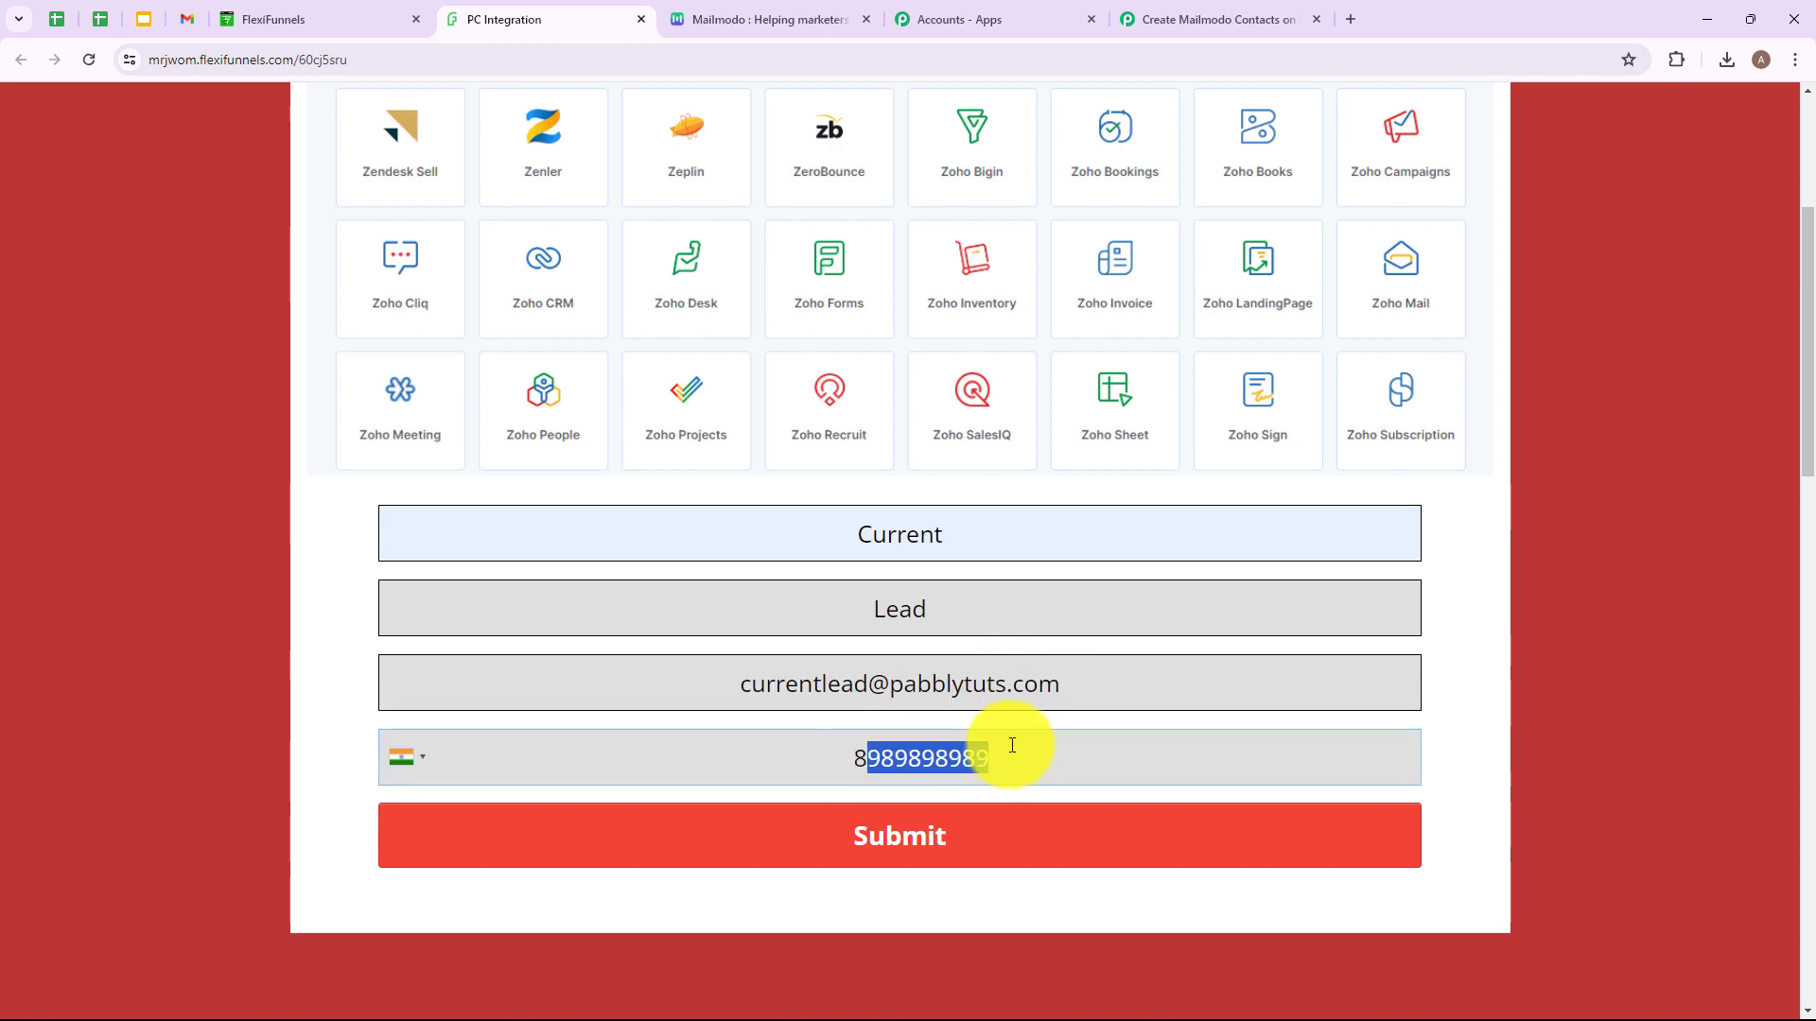
{"action": "left_click", "coordinate": [1046, 754]}
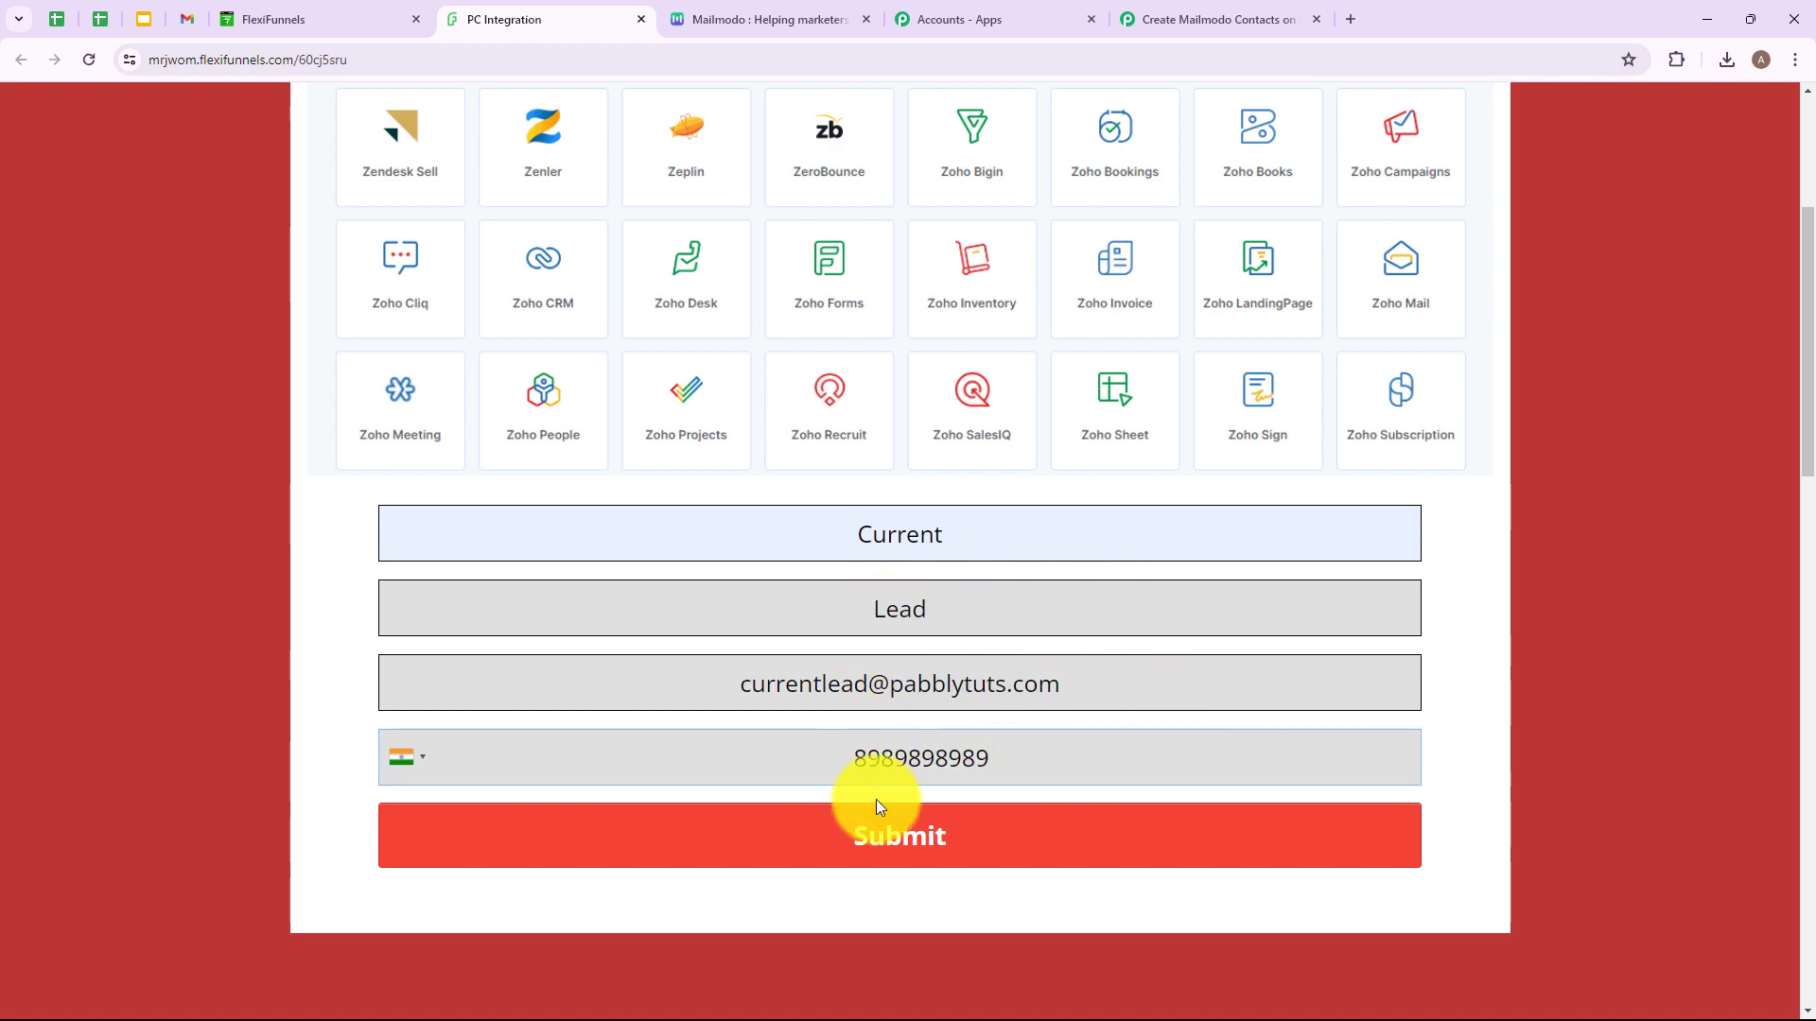
{"action": "left_click", "coordinate": [876, 830]}
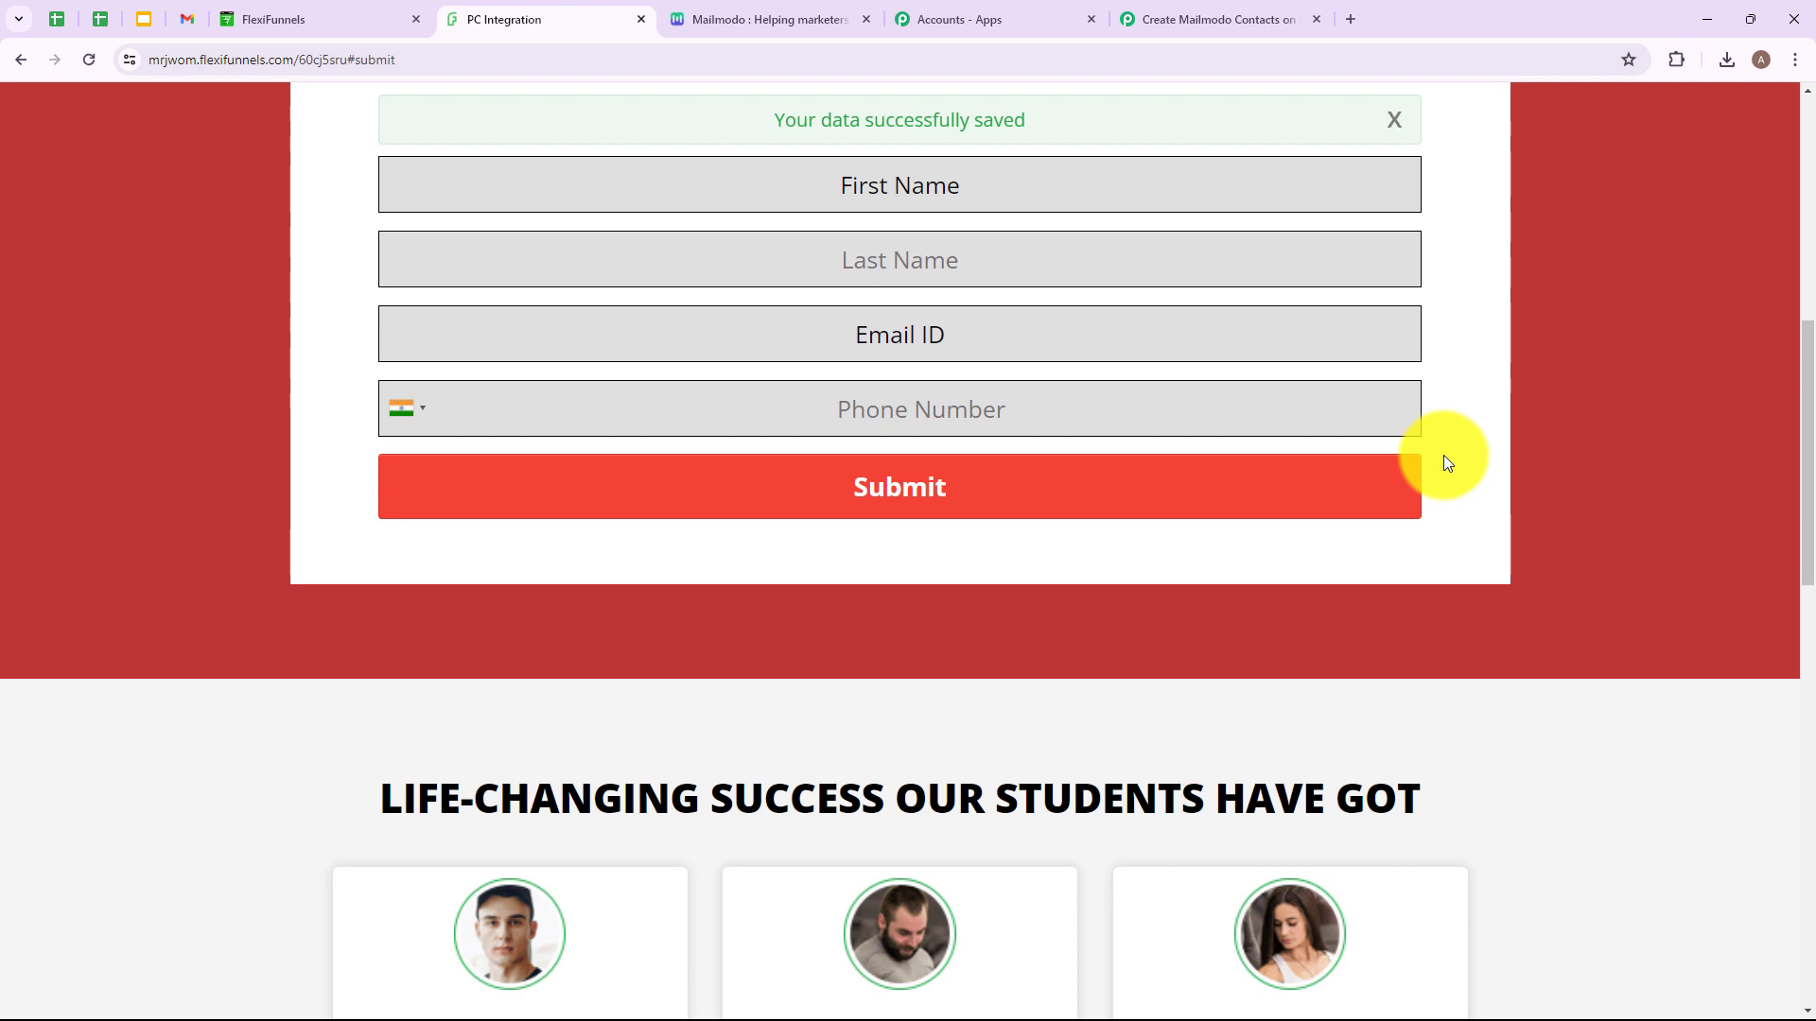
Review the received response in Pabbly Connect, checking the captured first name, last name and email.
{"action": "left_click", "coordinate": [1203, 19]}
{"action": "scroll", "coordinate": [1048, 320], "scroll_direction": "down", "scroll_amount": 8}
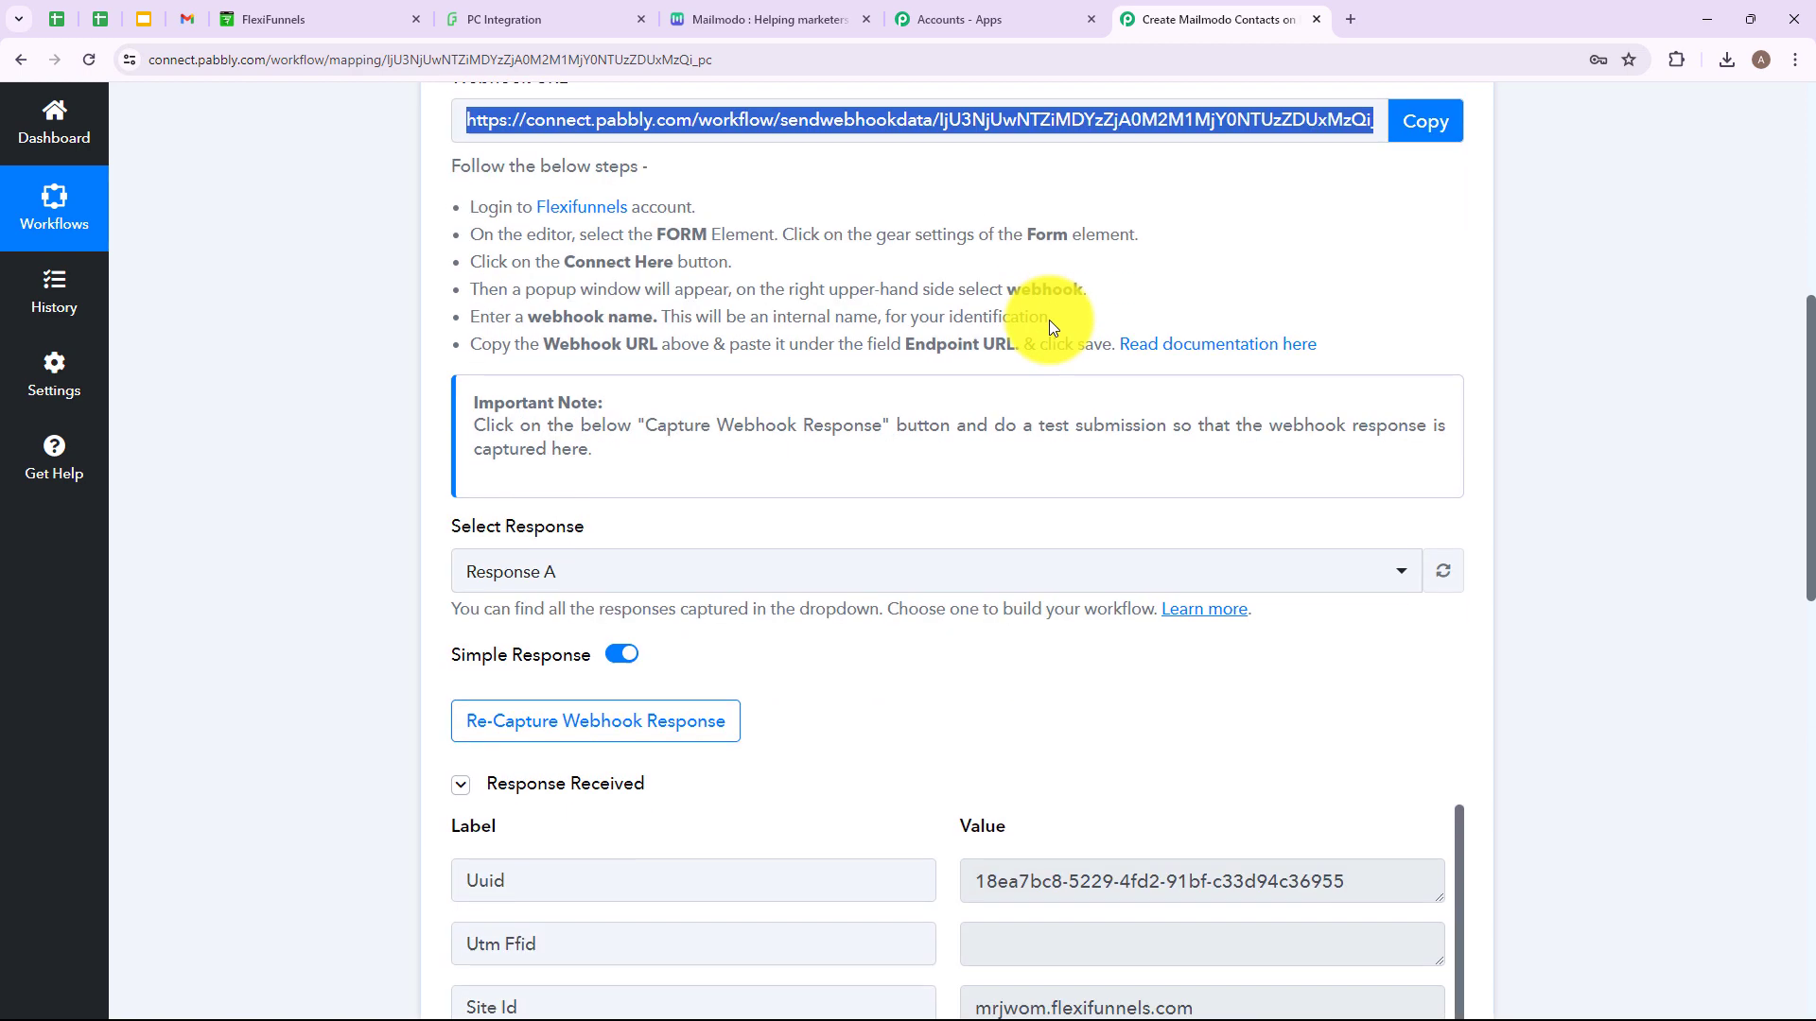
{"action": "scroll", "coordinate": [1048, 320], "scroll_direction": "down", "scroll_amount": 3}
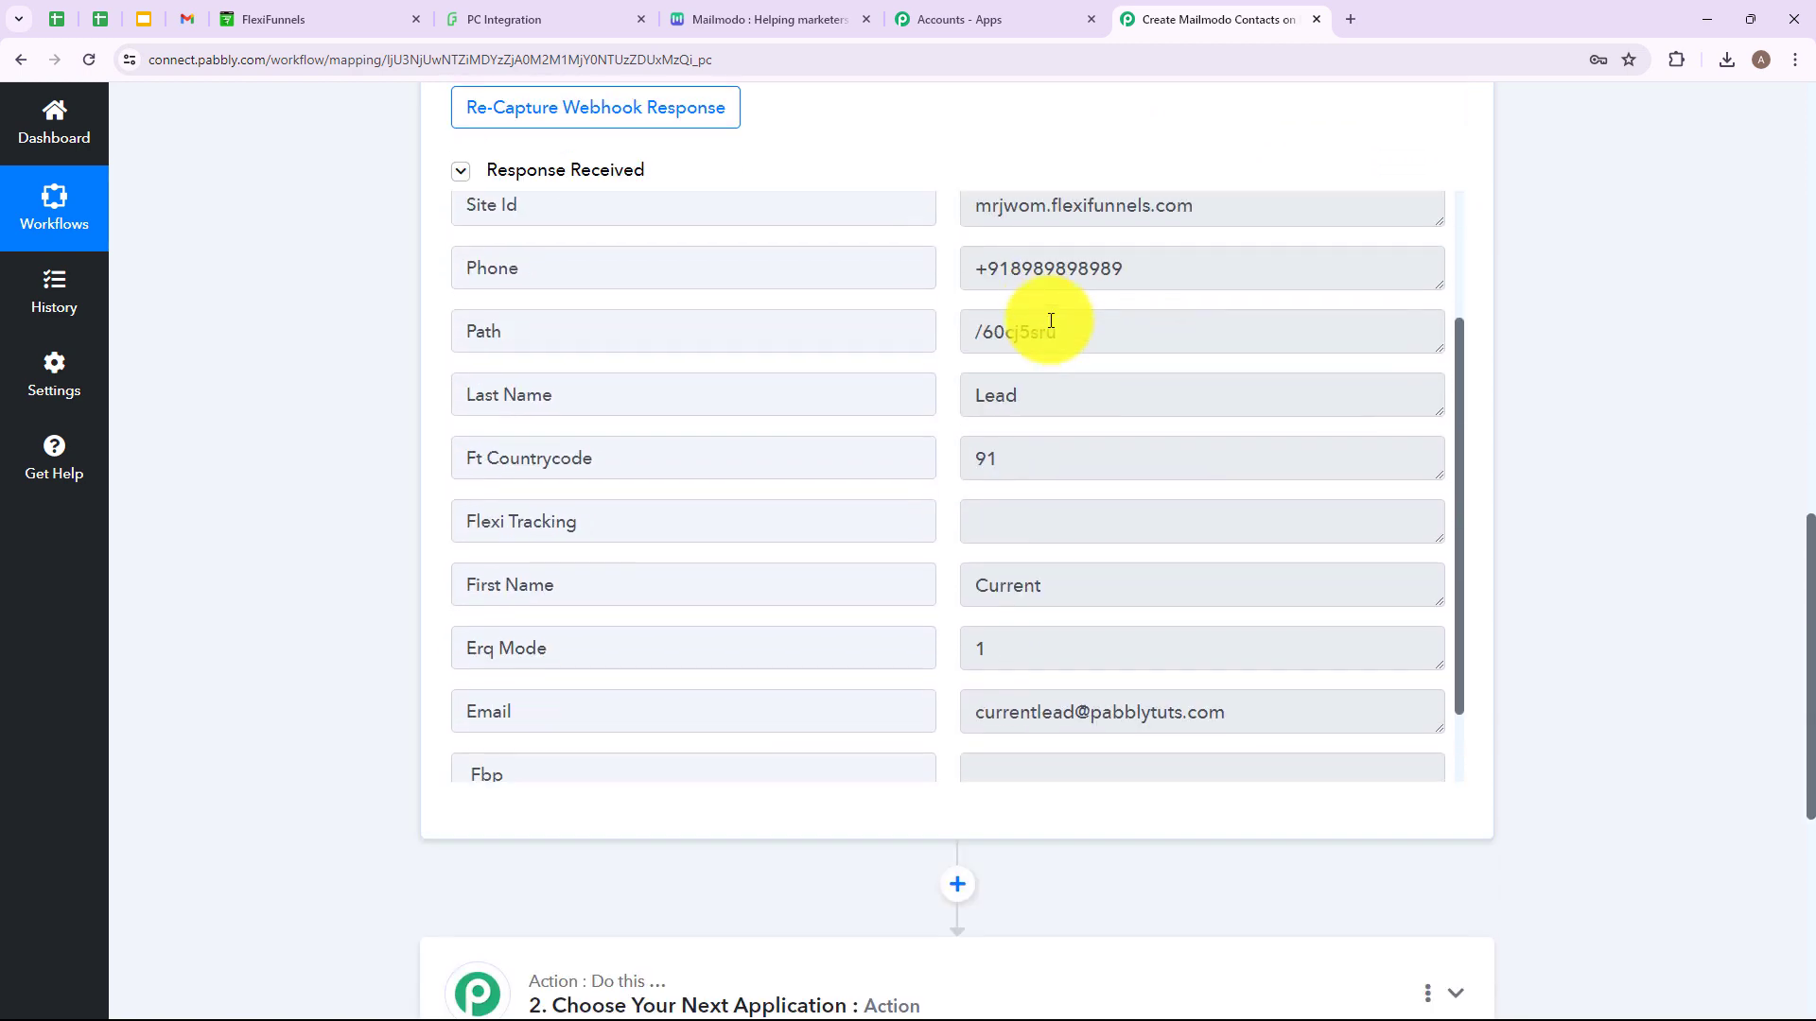
{"action": "left_click_drag", "start_coordinate": [1049, 489], "coordinate": [953, 487]}
{"action": "left_click_drag", "start_coordinate": [1031, 299], "coordinate": [970, 299]}
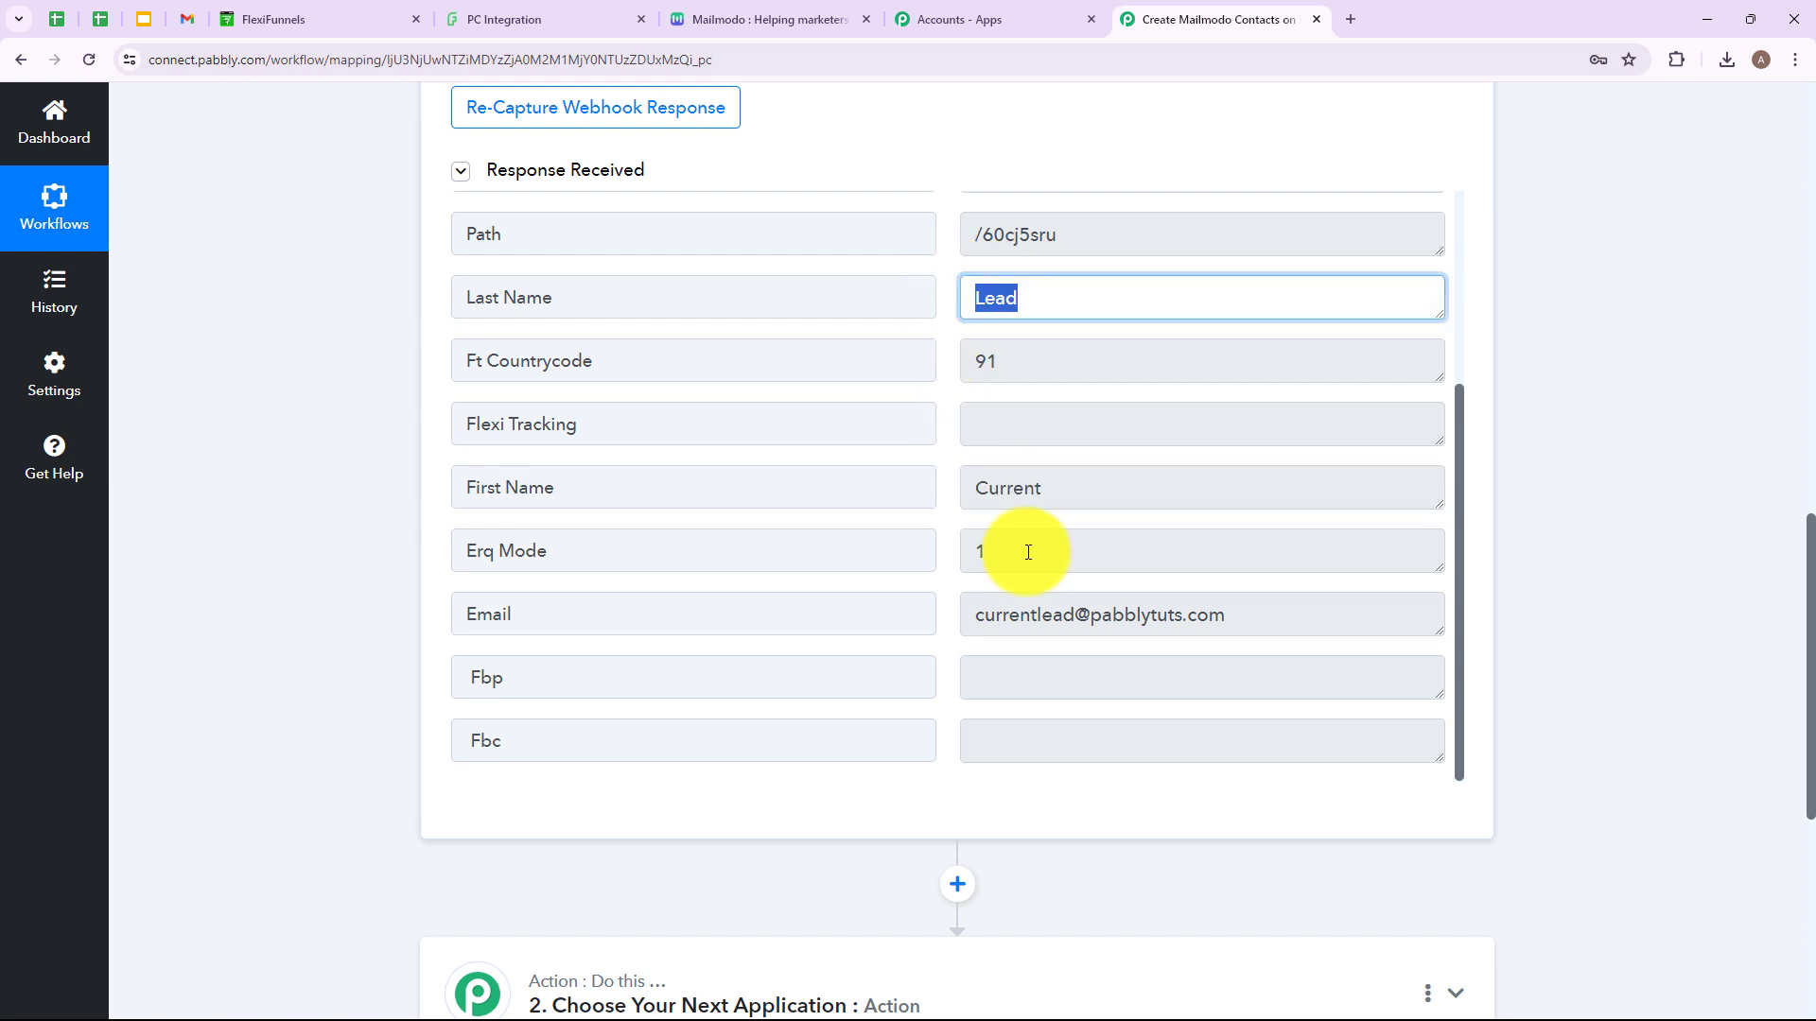
{"action": "left_click_drag", "start_coordinate": [977, 611], "coordinate": [1240, 608]}
{"action": "scroll", "coordinate": [1240, 608], "scroll_direction": "down", "scroll_amount": 6}
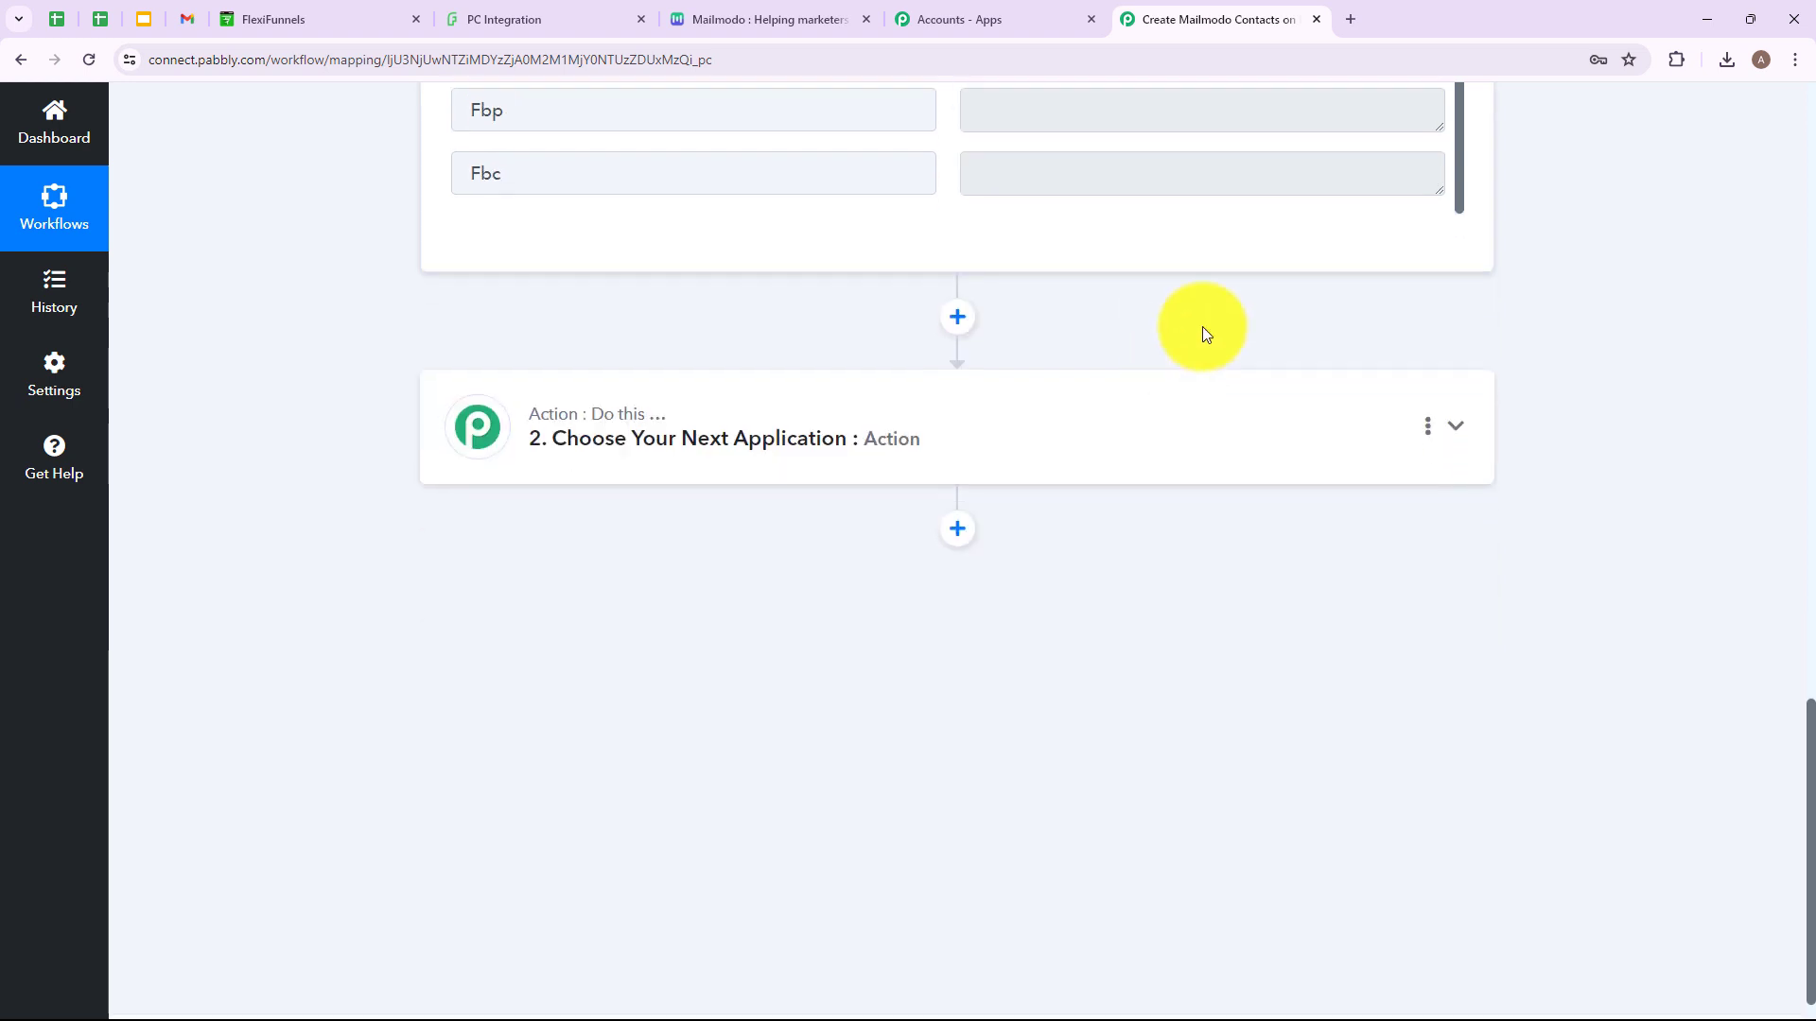
{"action": "scroll", "coordinate": [1398, 303], "scroll_direction": "up", "scroll_amount": 6}
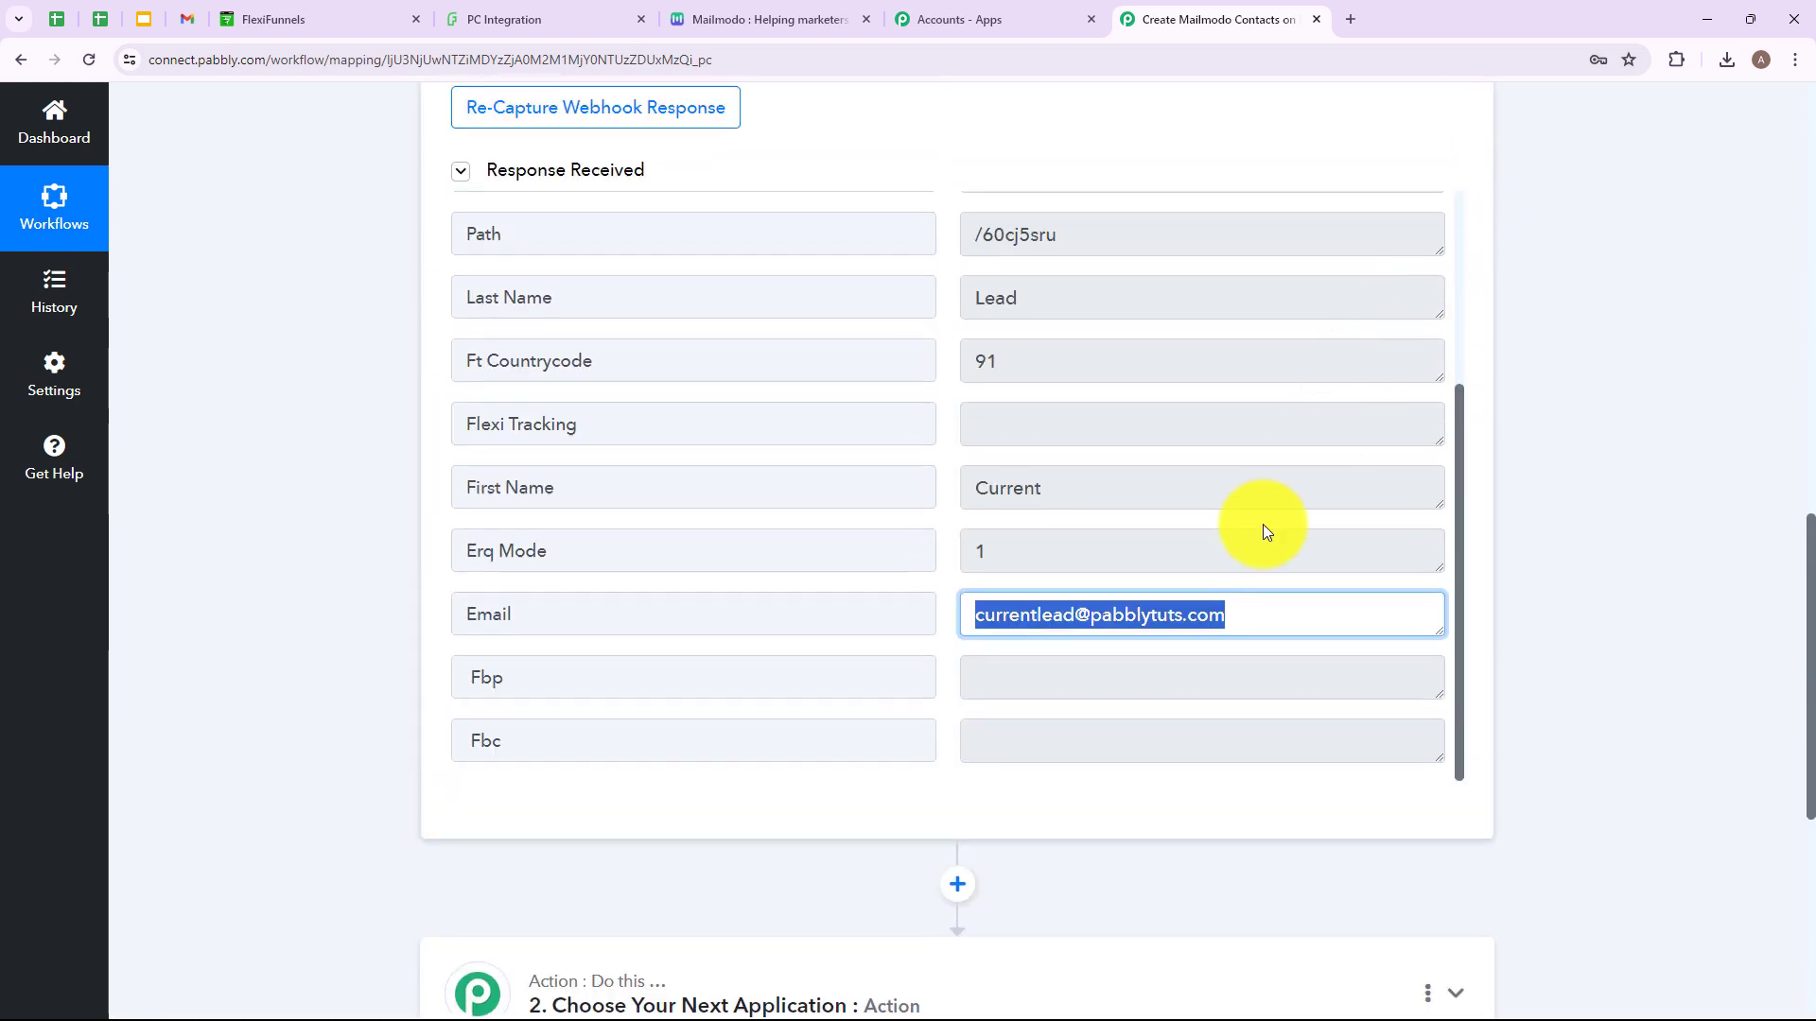
{"action": "scroll", "coordinate": [1351, 476], "scroll_direction": "down", "scroll_amount": 4}
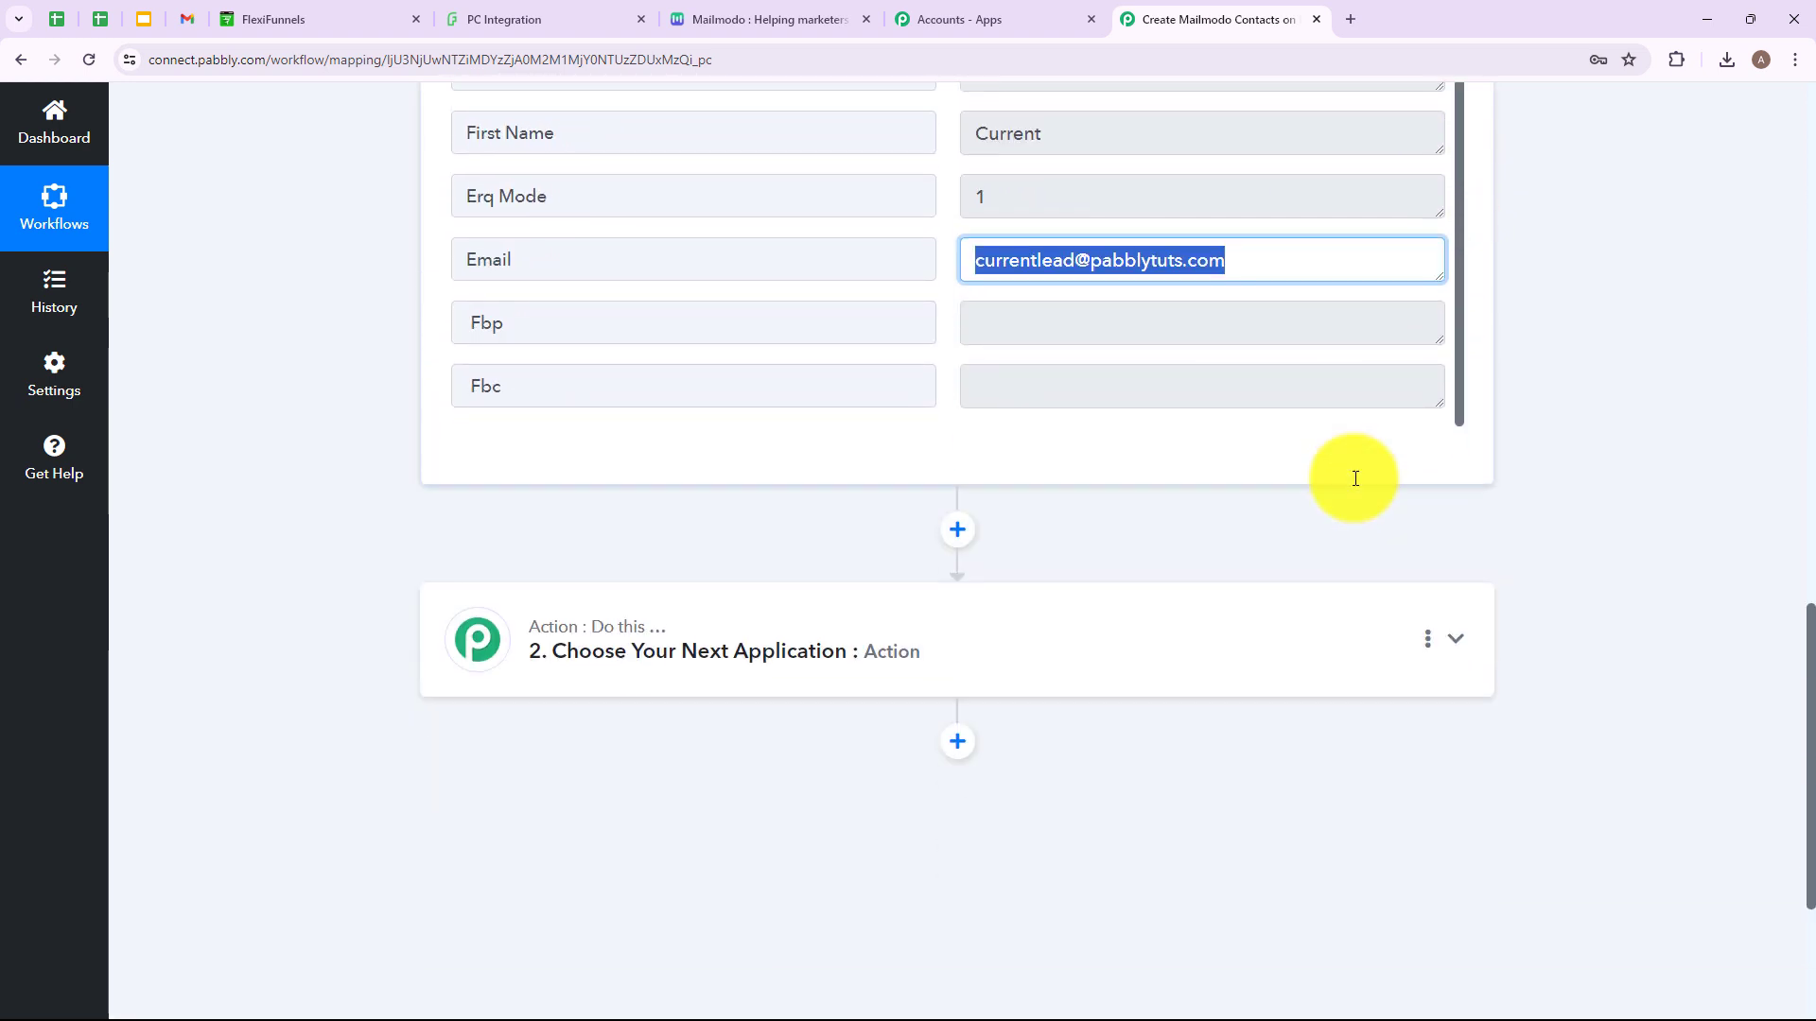
Set the action app to Mailmodo, found by searching 'Mailmo', with the Add Contact to List event.
{"action": "left_click", "coordinate": [879, 646]}
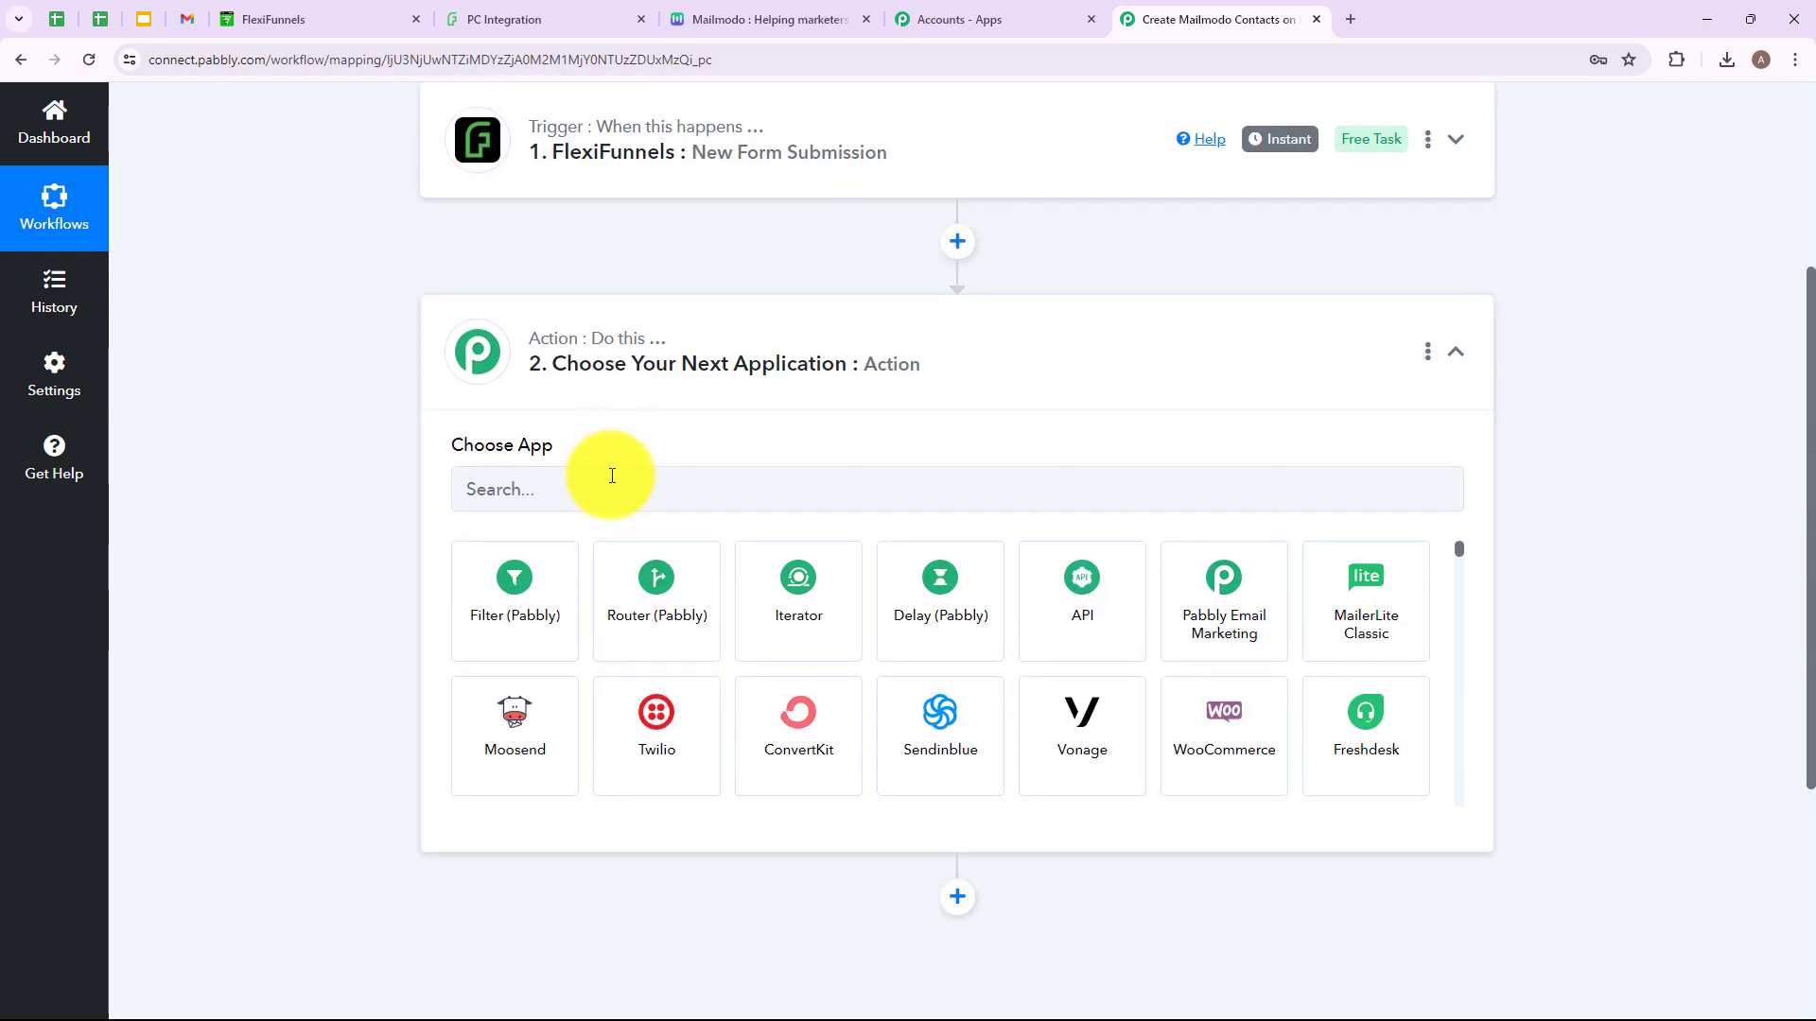
{"action": "left_click", "coordinate": [613, 483]}
{"action": "type", "text": "Mailmo"}
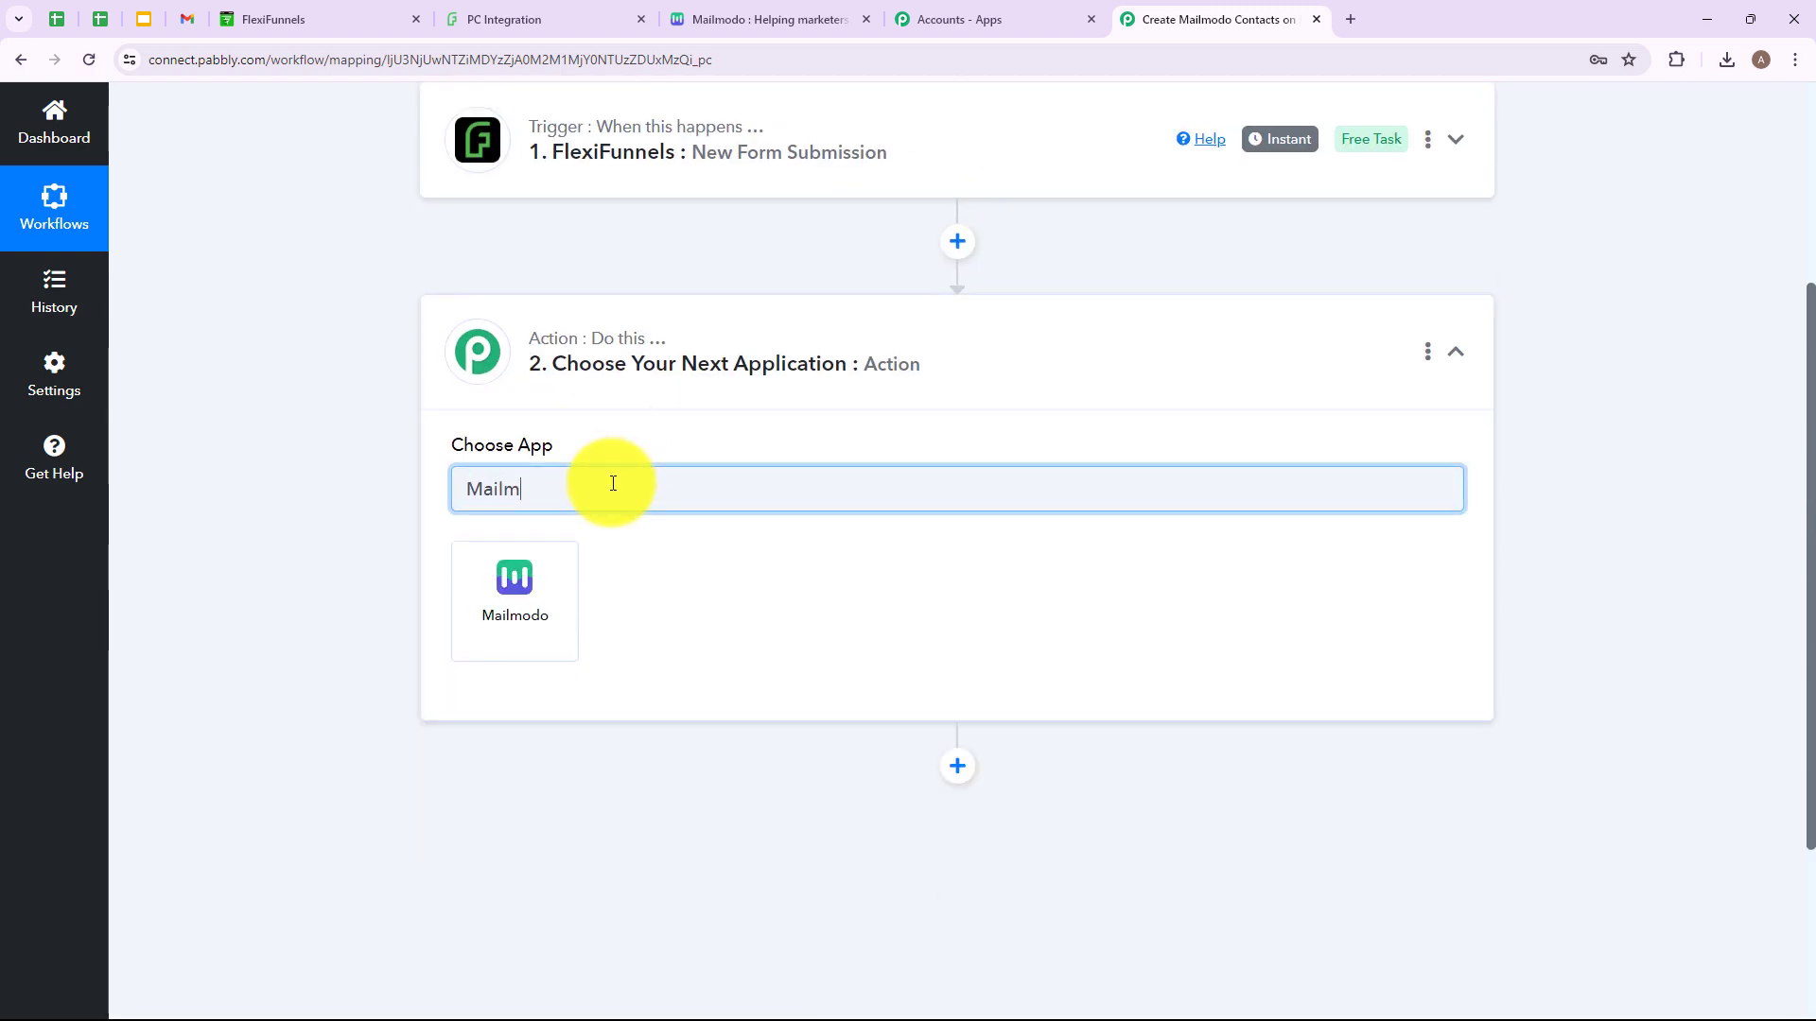
{"action": "left_click", "coordinate": [511, 591]}
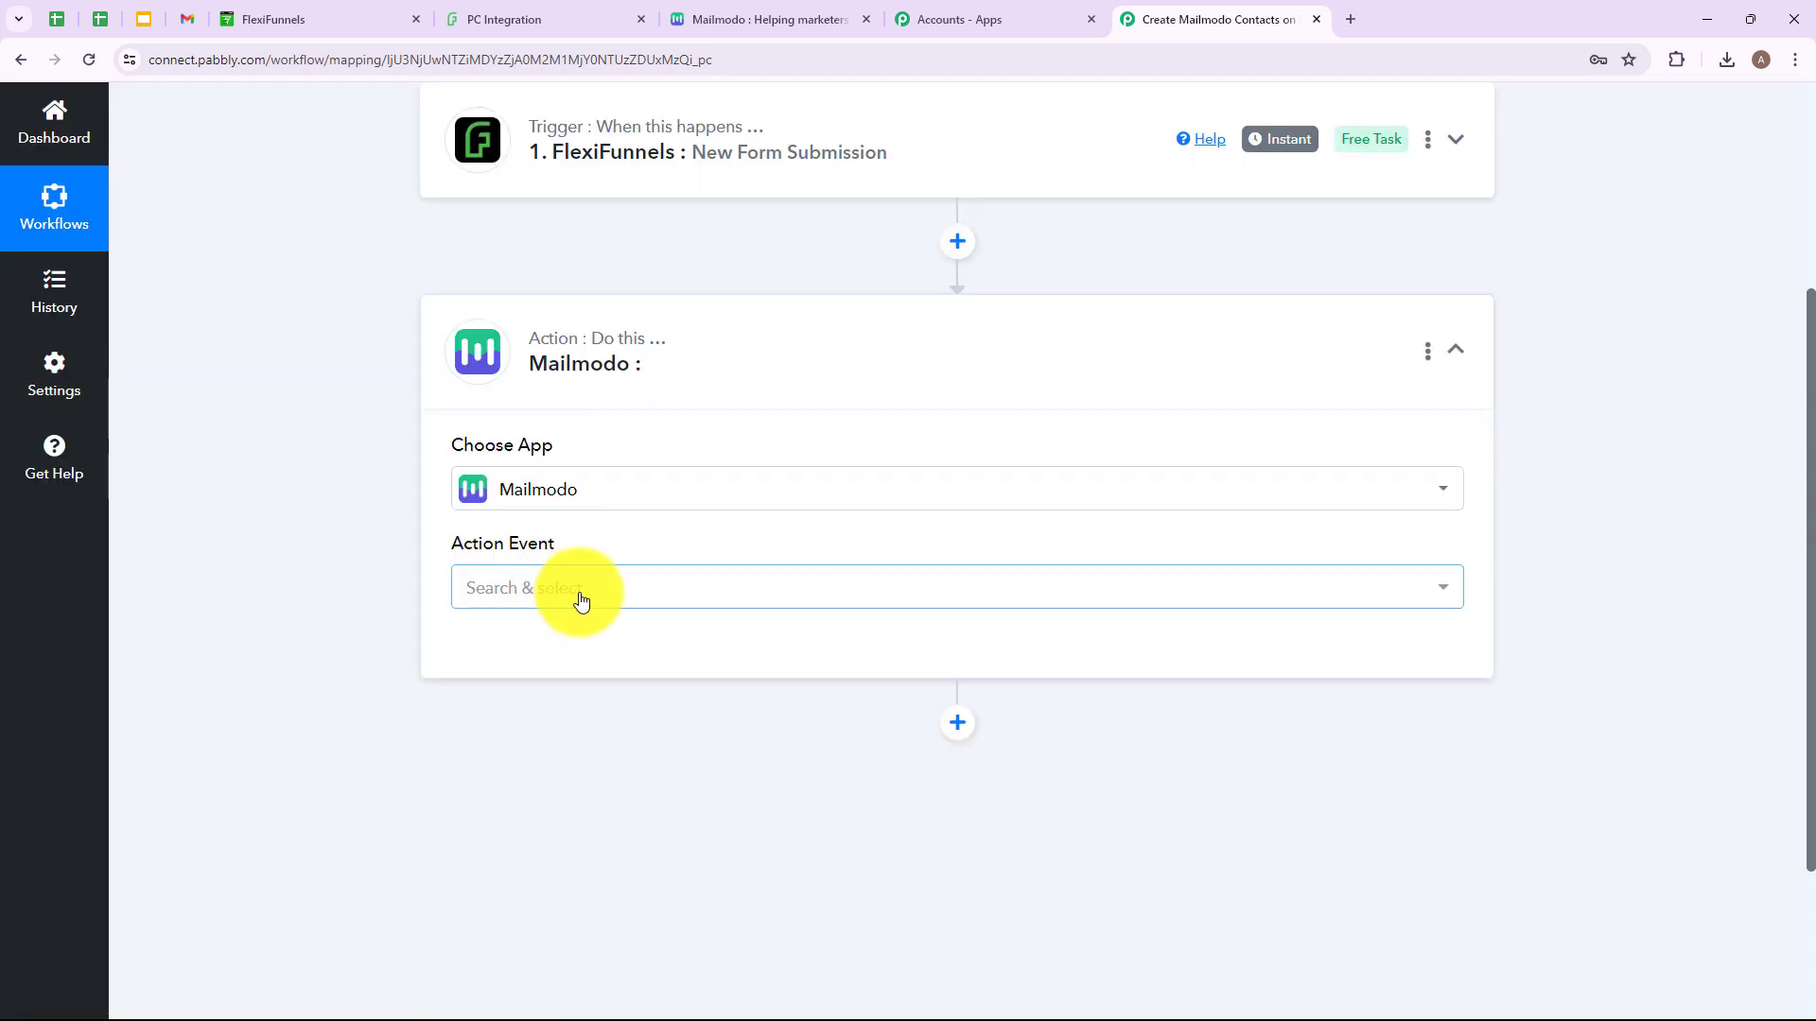
{"action": "left_click", "coordinate": [705, 597]}
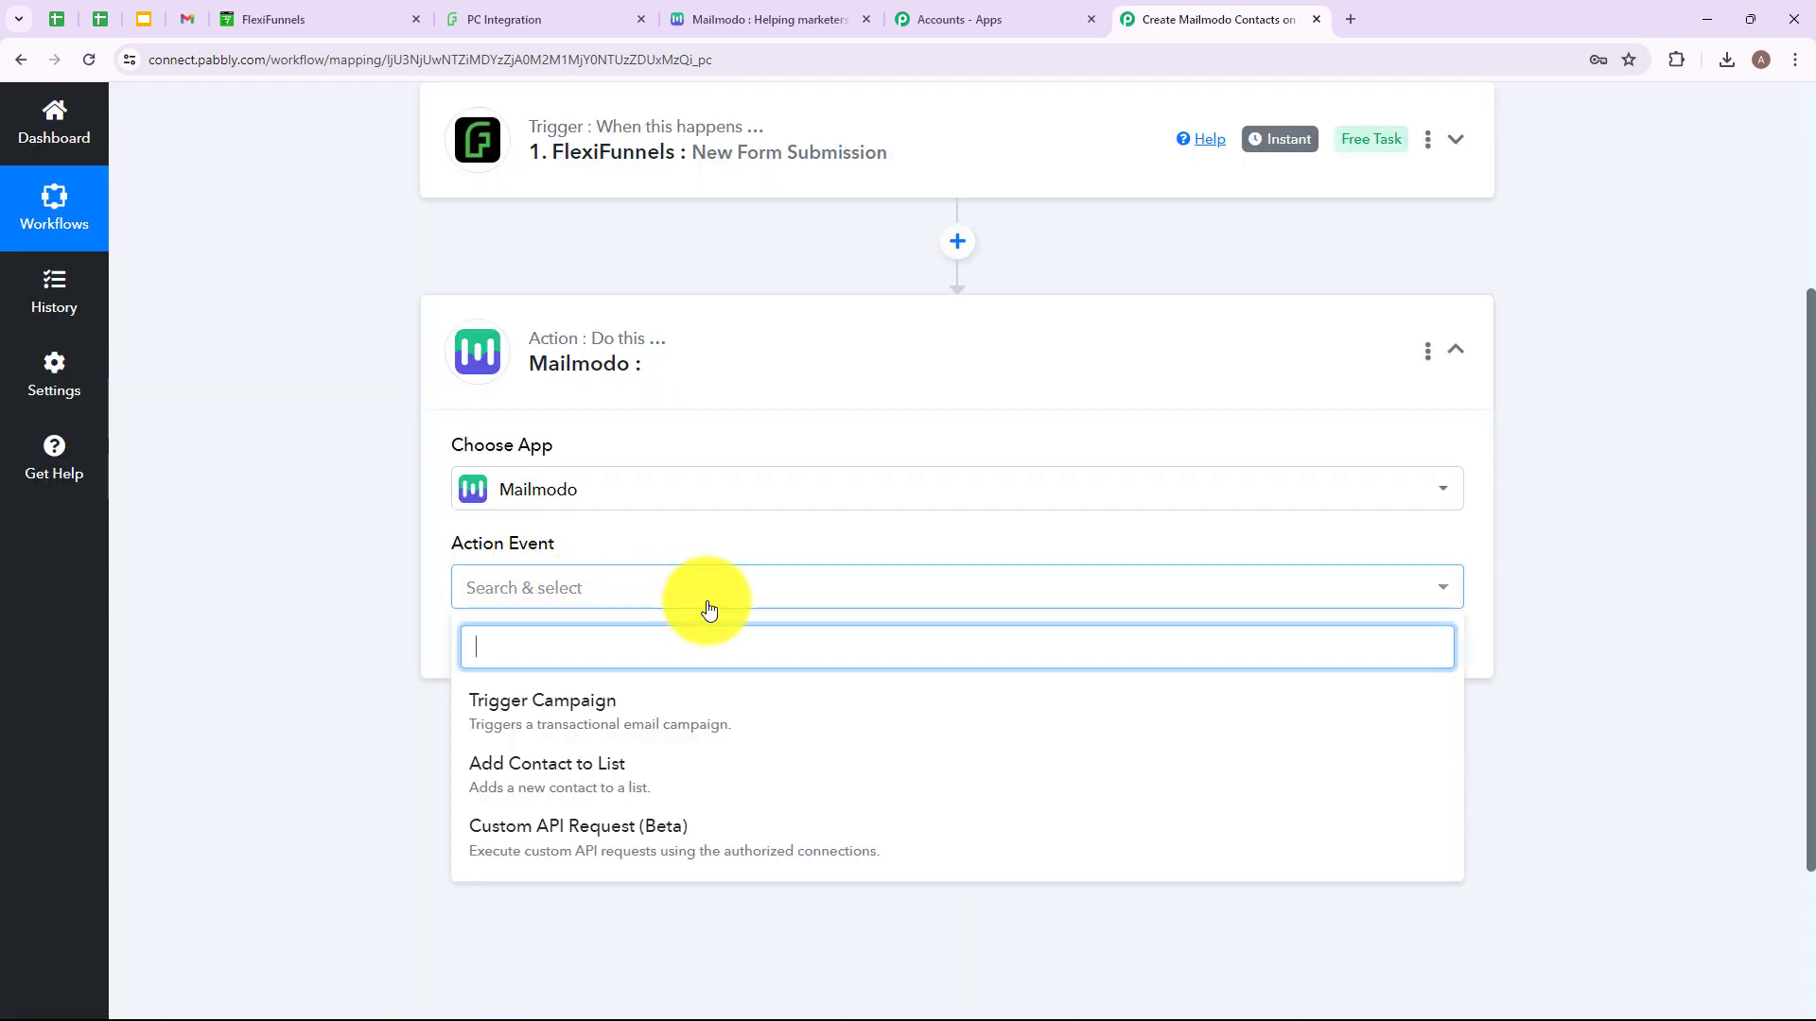
{"action": "scroll", "coordinate": [628, 721], "scroll_direction": "down", "scroll_amount": 2}
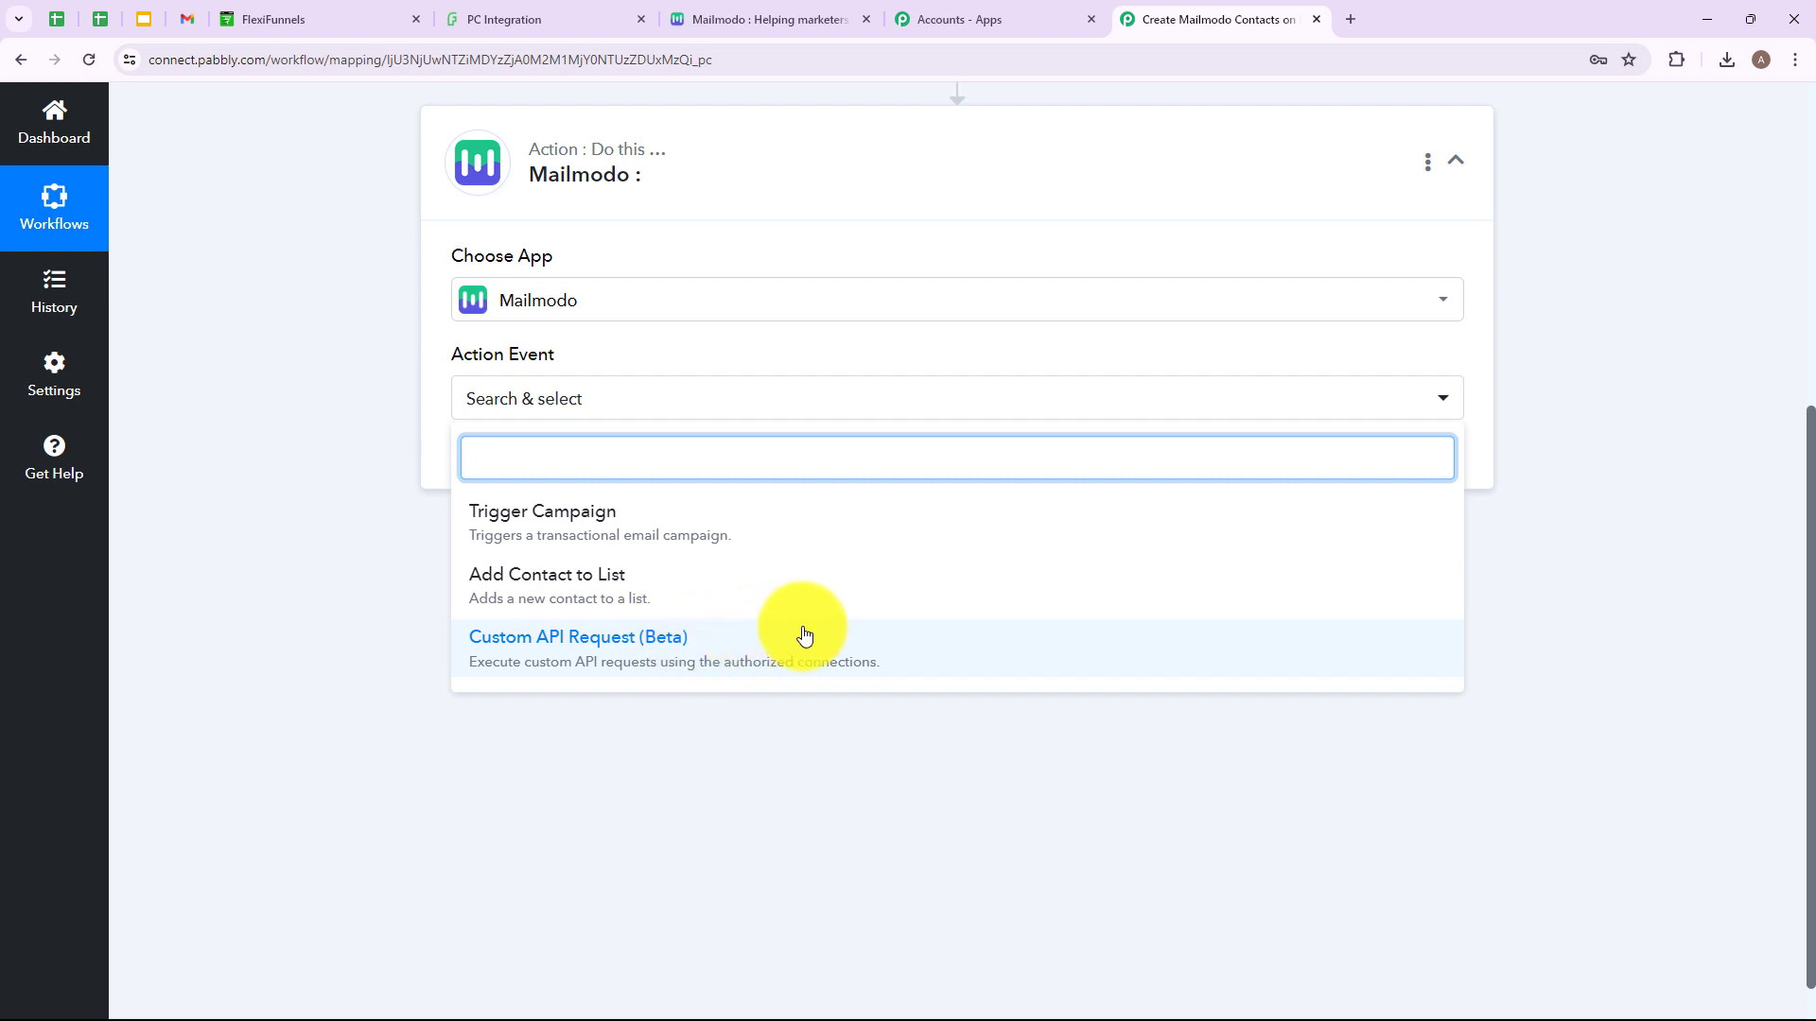
{"action": "left_click", "coordinate": [679, 586]}
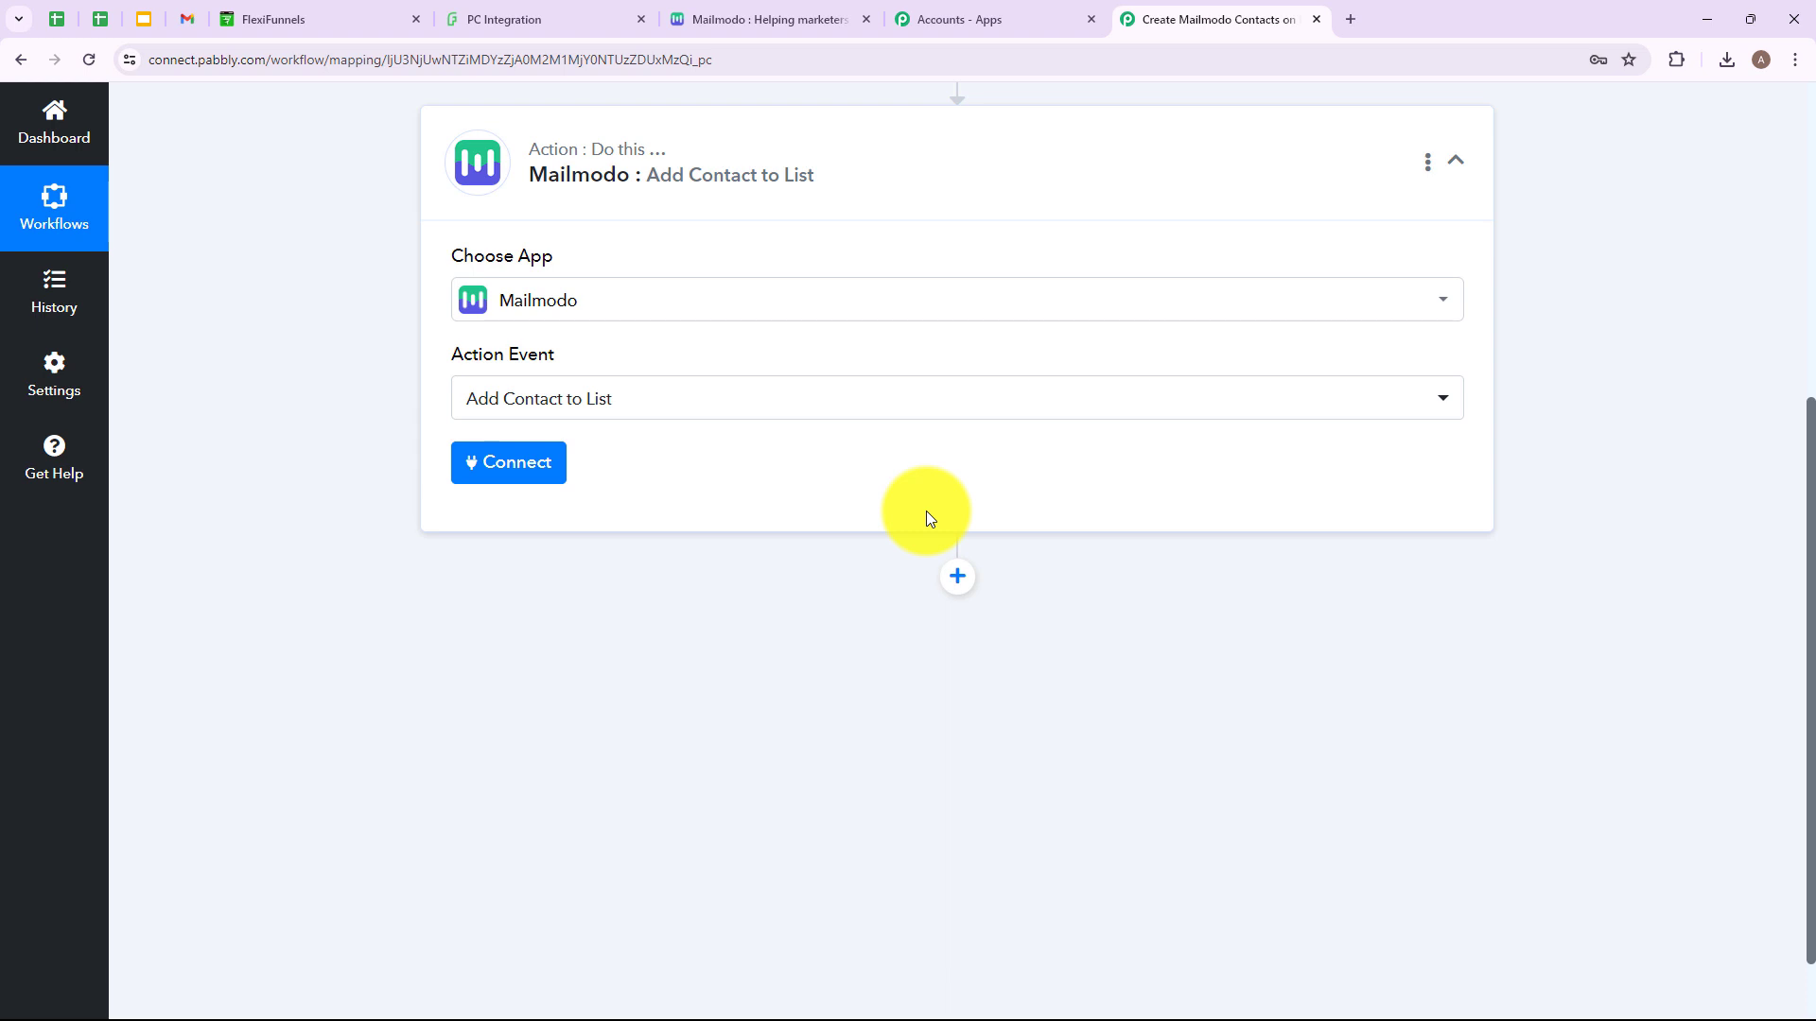
{"action": "left_click", "coordinate": [508, 462]}
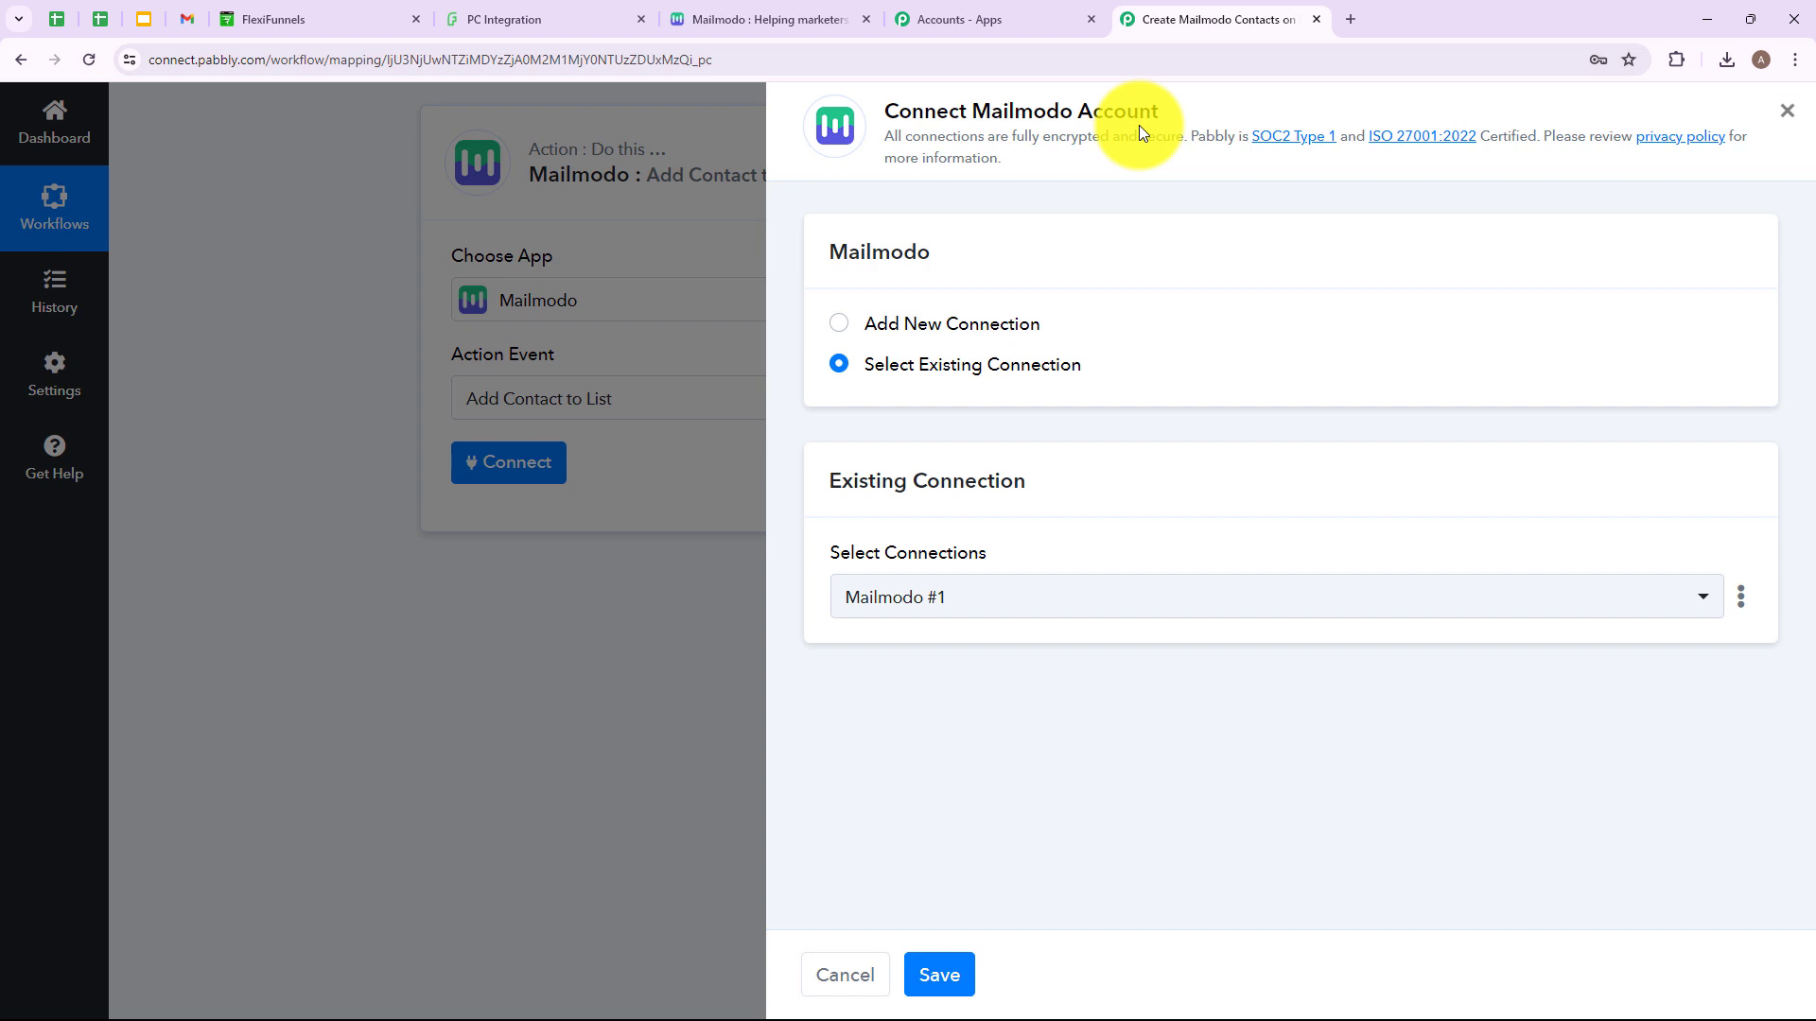
Start a new Mailmodo #2 connection, then open Mailmodo's Settings to find an API key.
{"action": "left_click", "coordinate": [840, 319]}
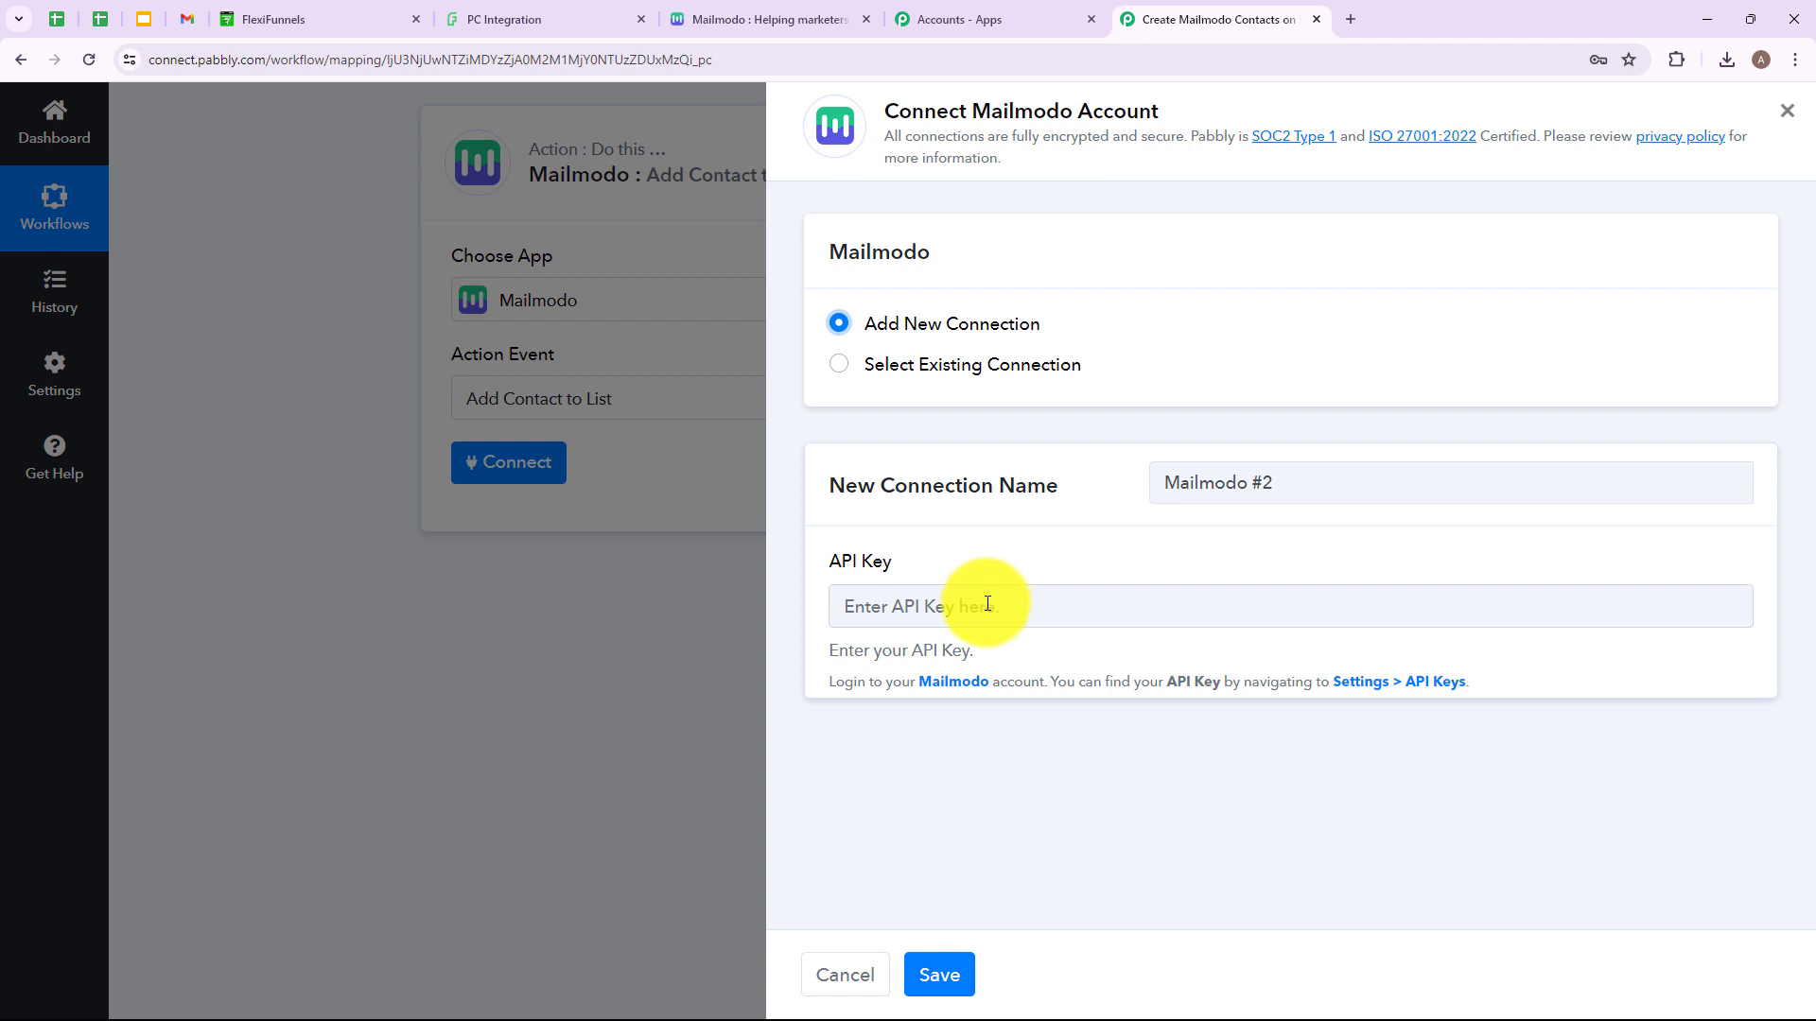
{"action": "left_click_drag", "start_coordinate": [857, 681], "coordinate": [1357, 681]}
{"action": "left_click", "coordinate": [1354, 734]}
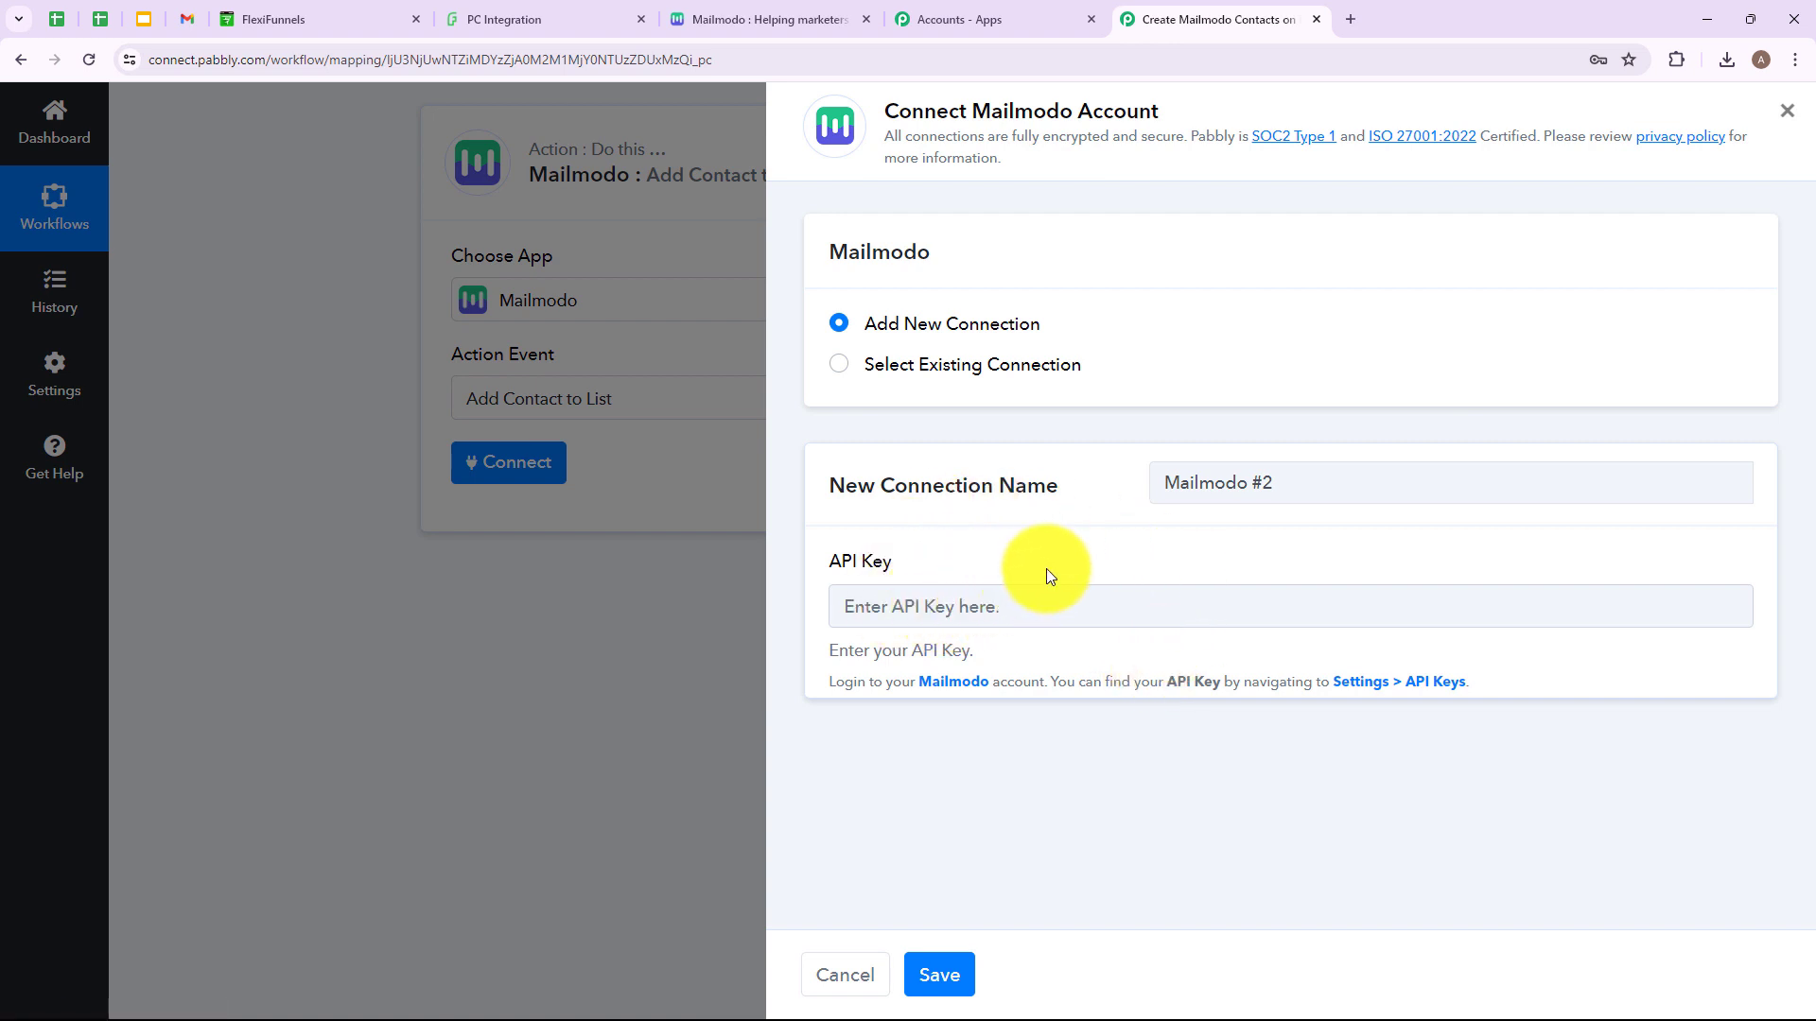
{"action": "left_click", "coordinate": [764, 13]}
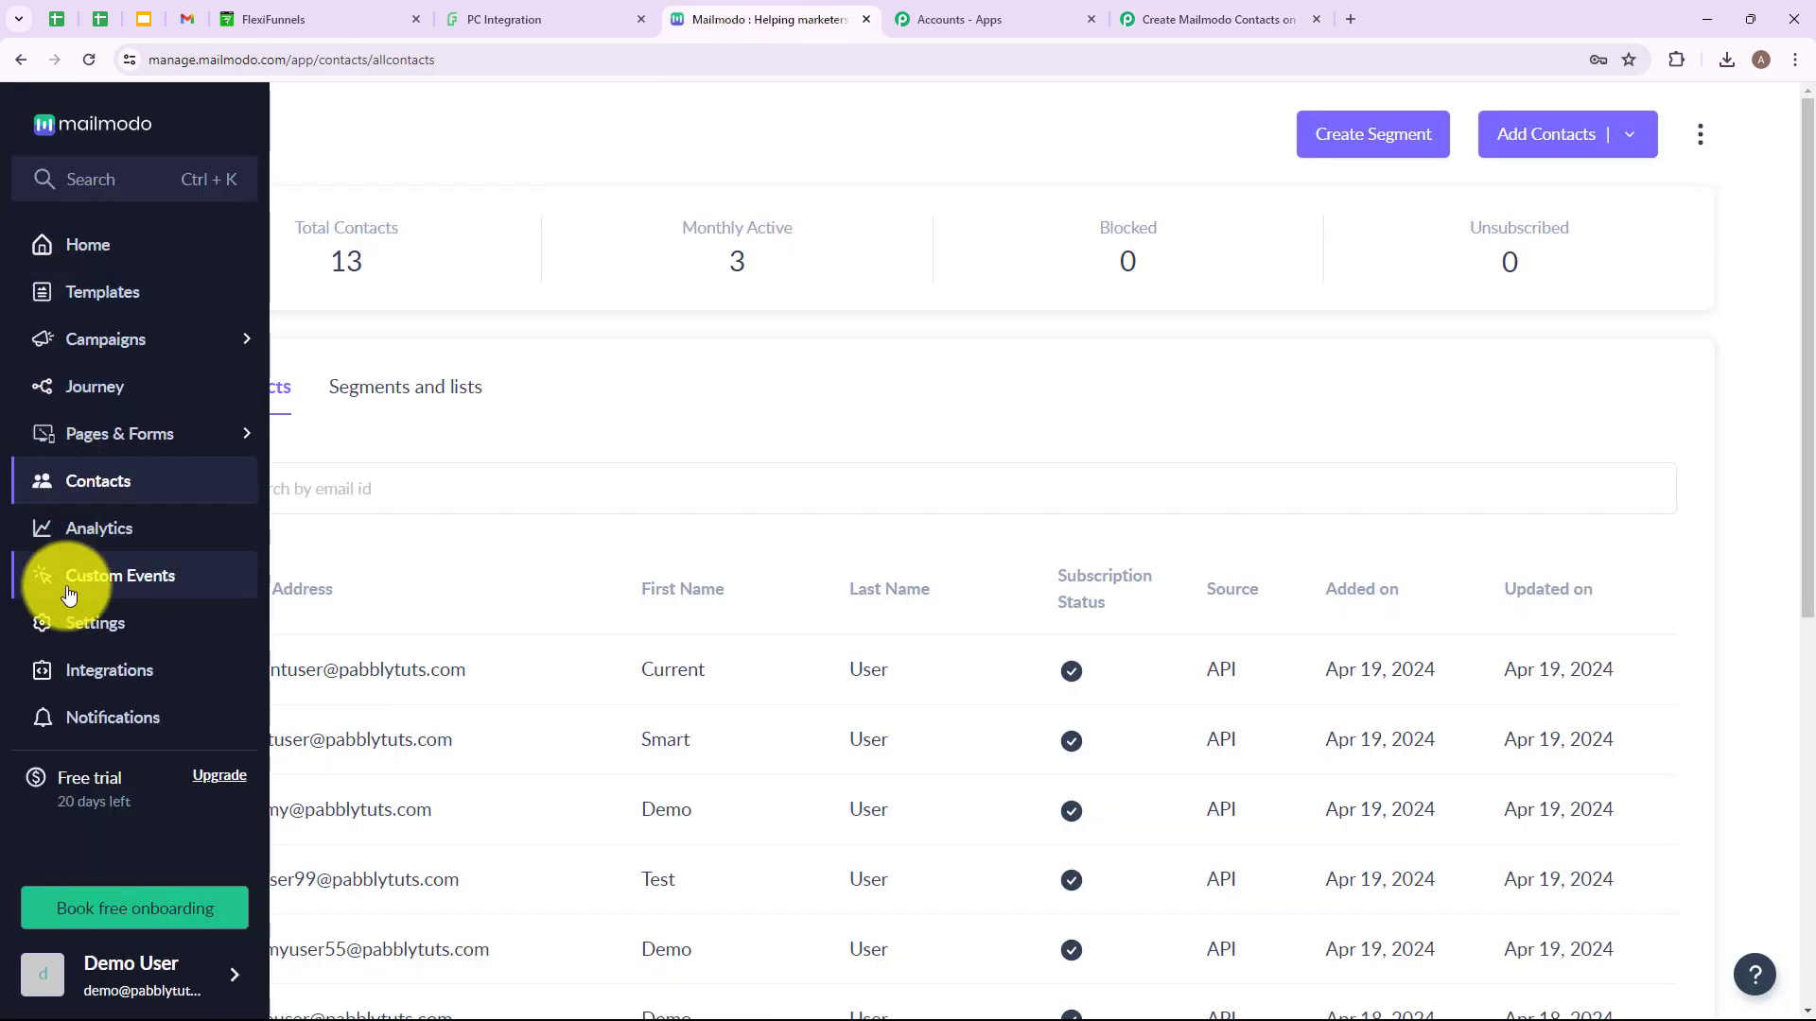
{"action": "left_click", "coordinate": [75, 643]}
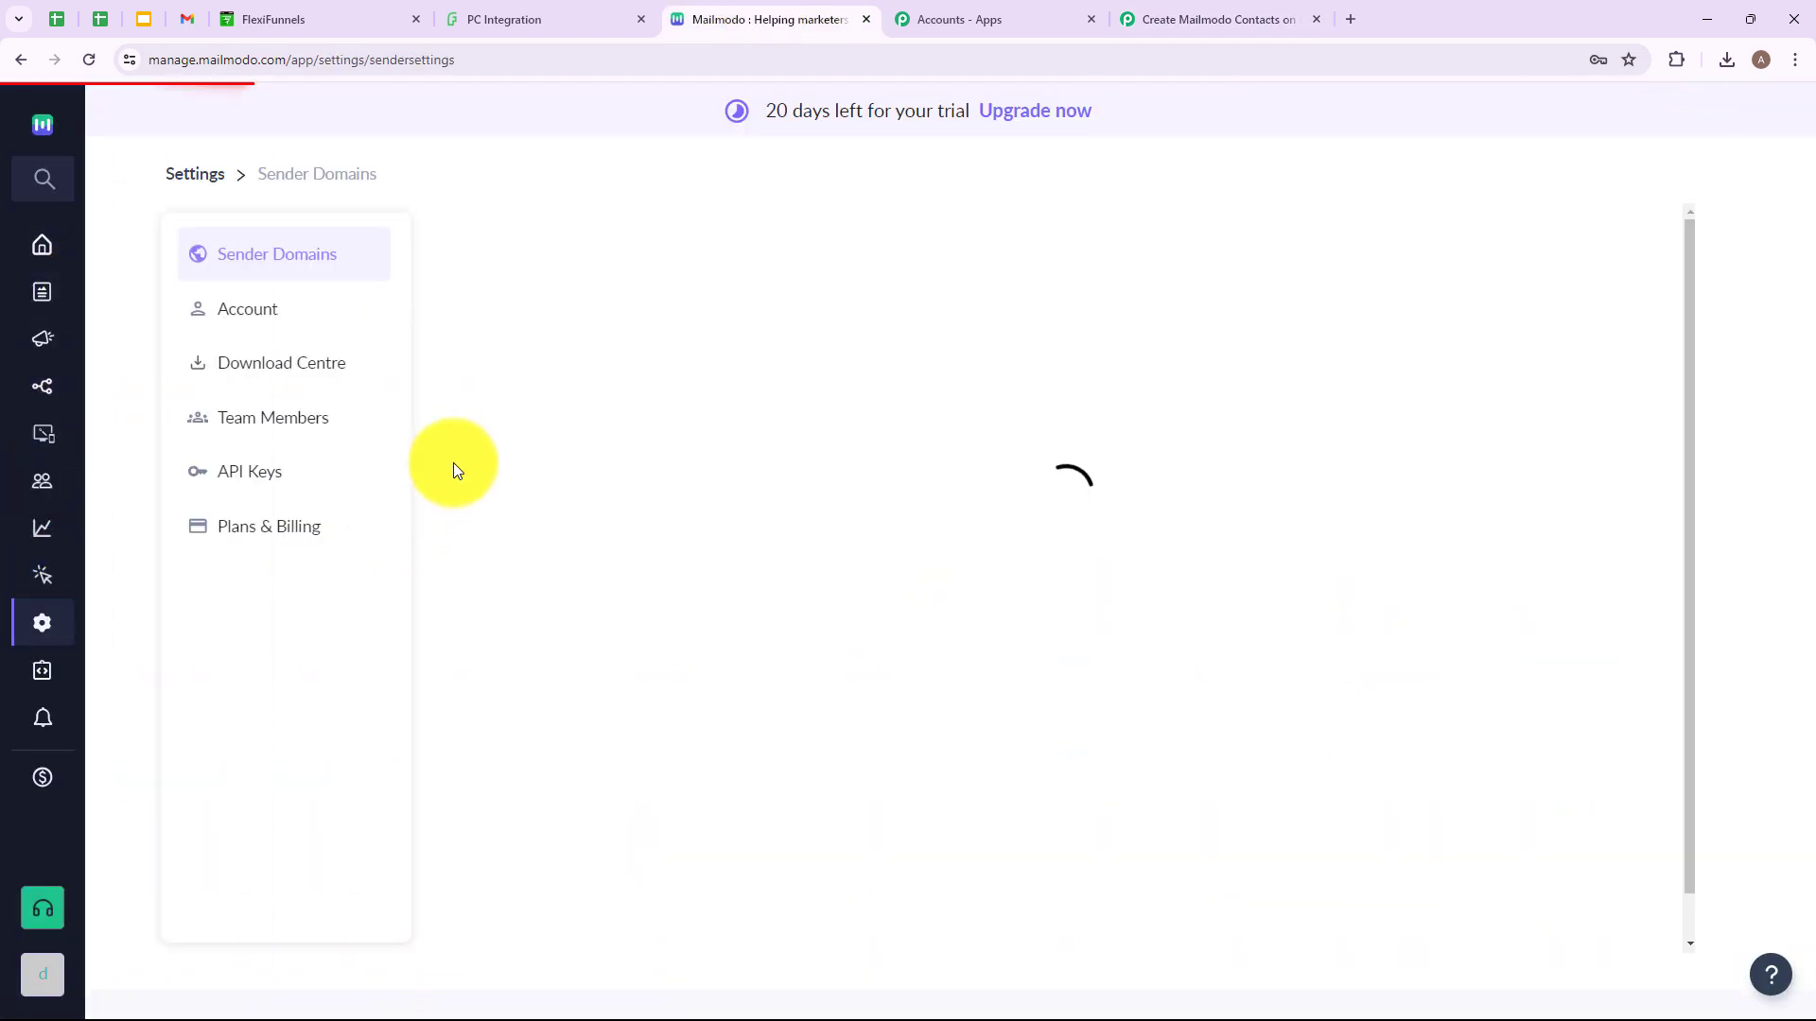
Create a new Mailmodo API key named 'Dummy Key'.
{"action": "left_click", "coordinate": [241, 473]}
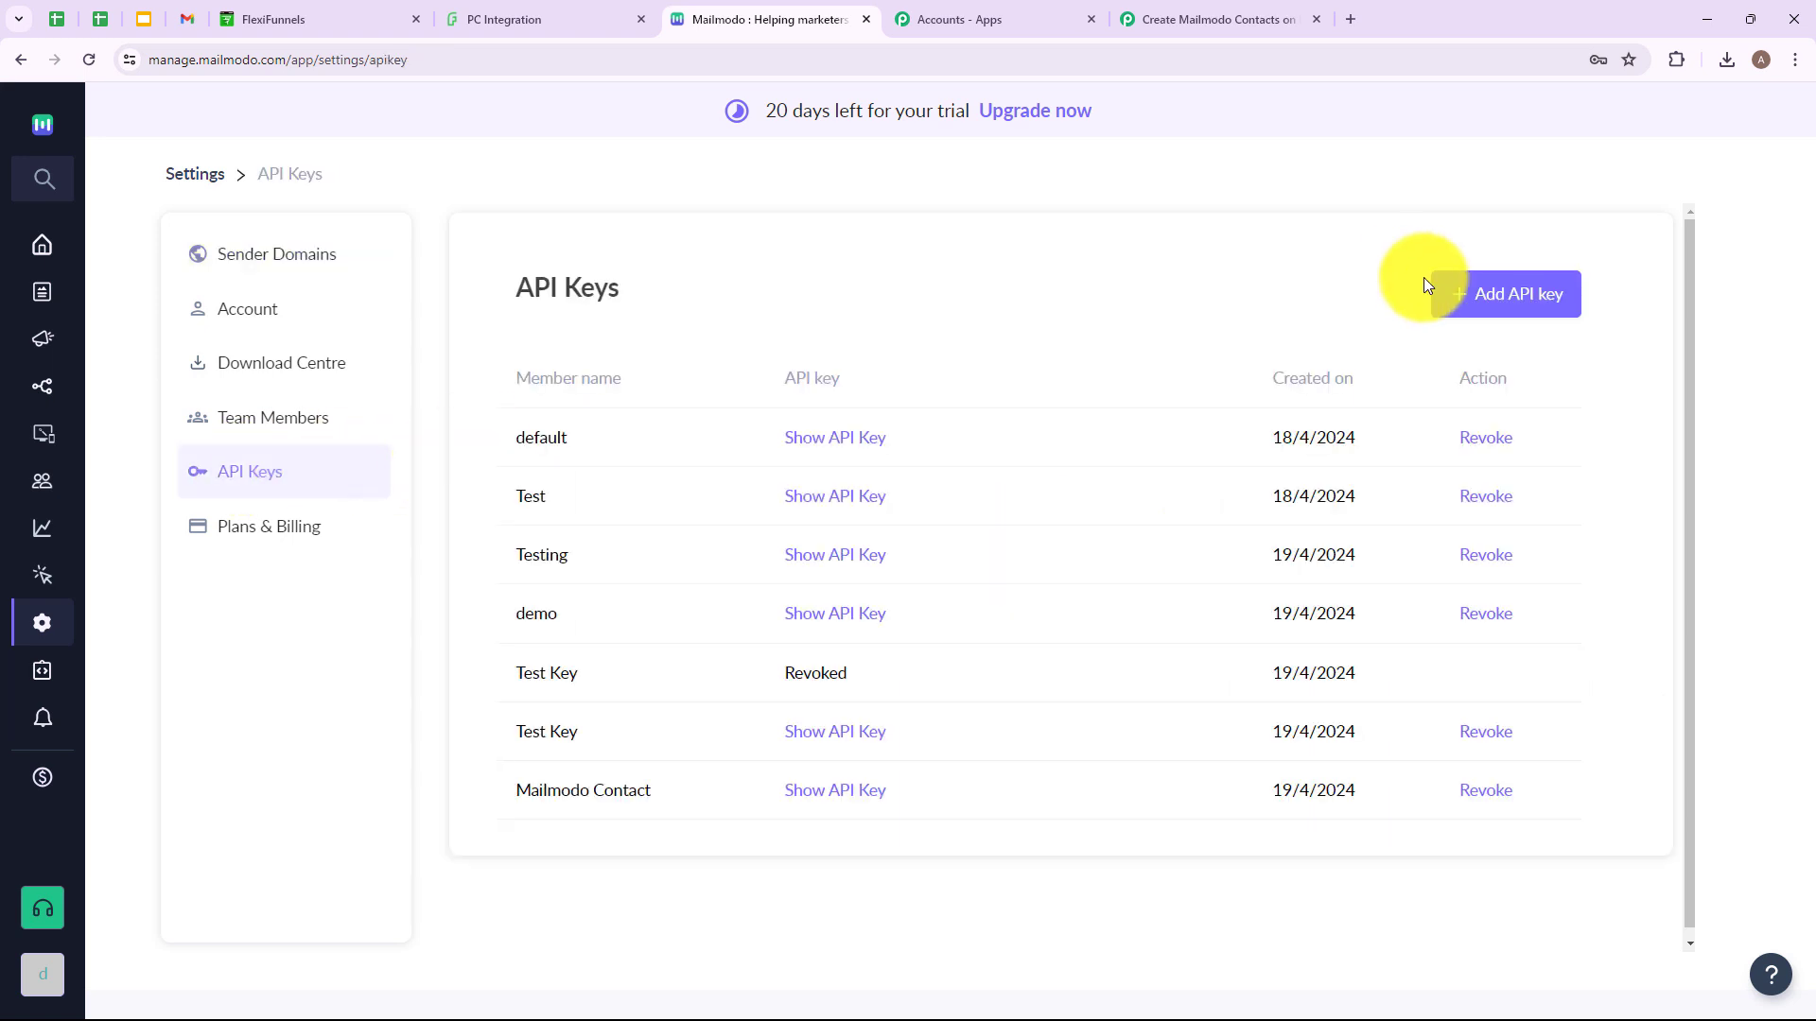
{"action": "left_click", "coordinate": [1510, 319]}
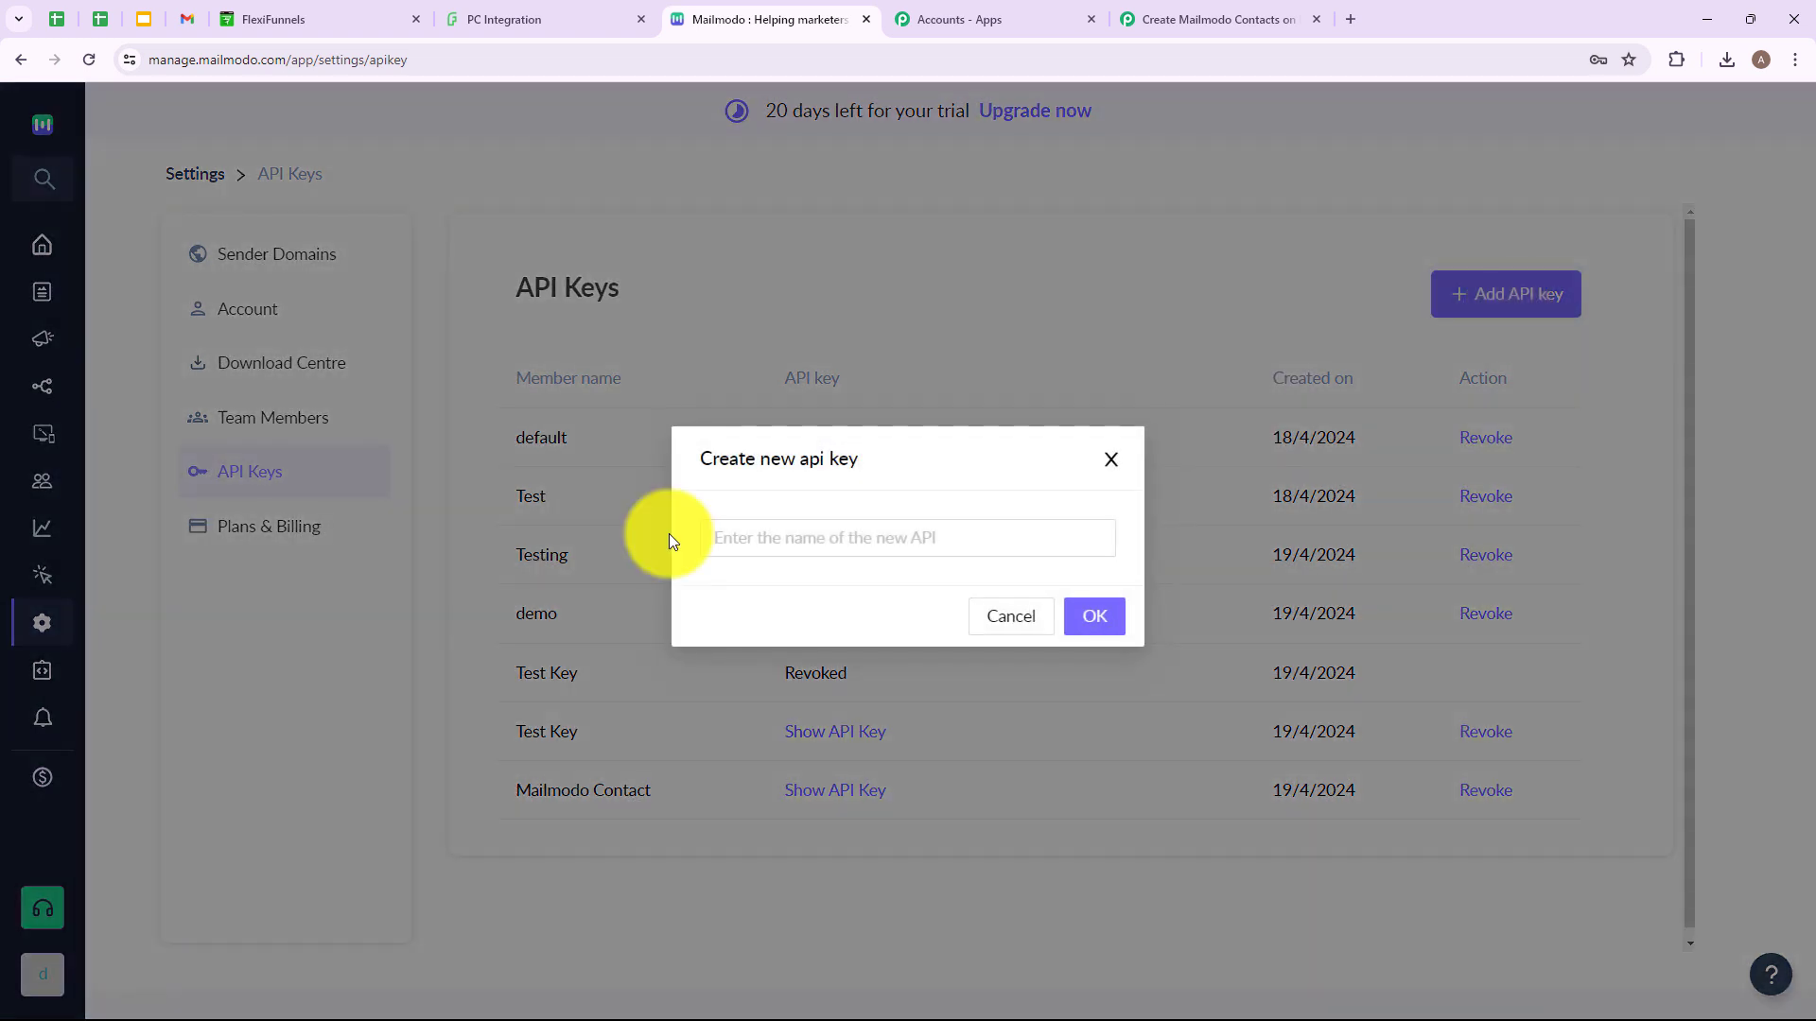
{"action": "left_click", "coordinate": [829, 544]}
{"action": "type", "text": "Dummy Key"}
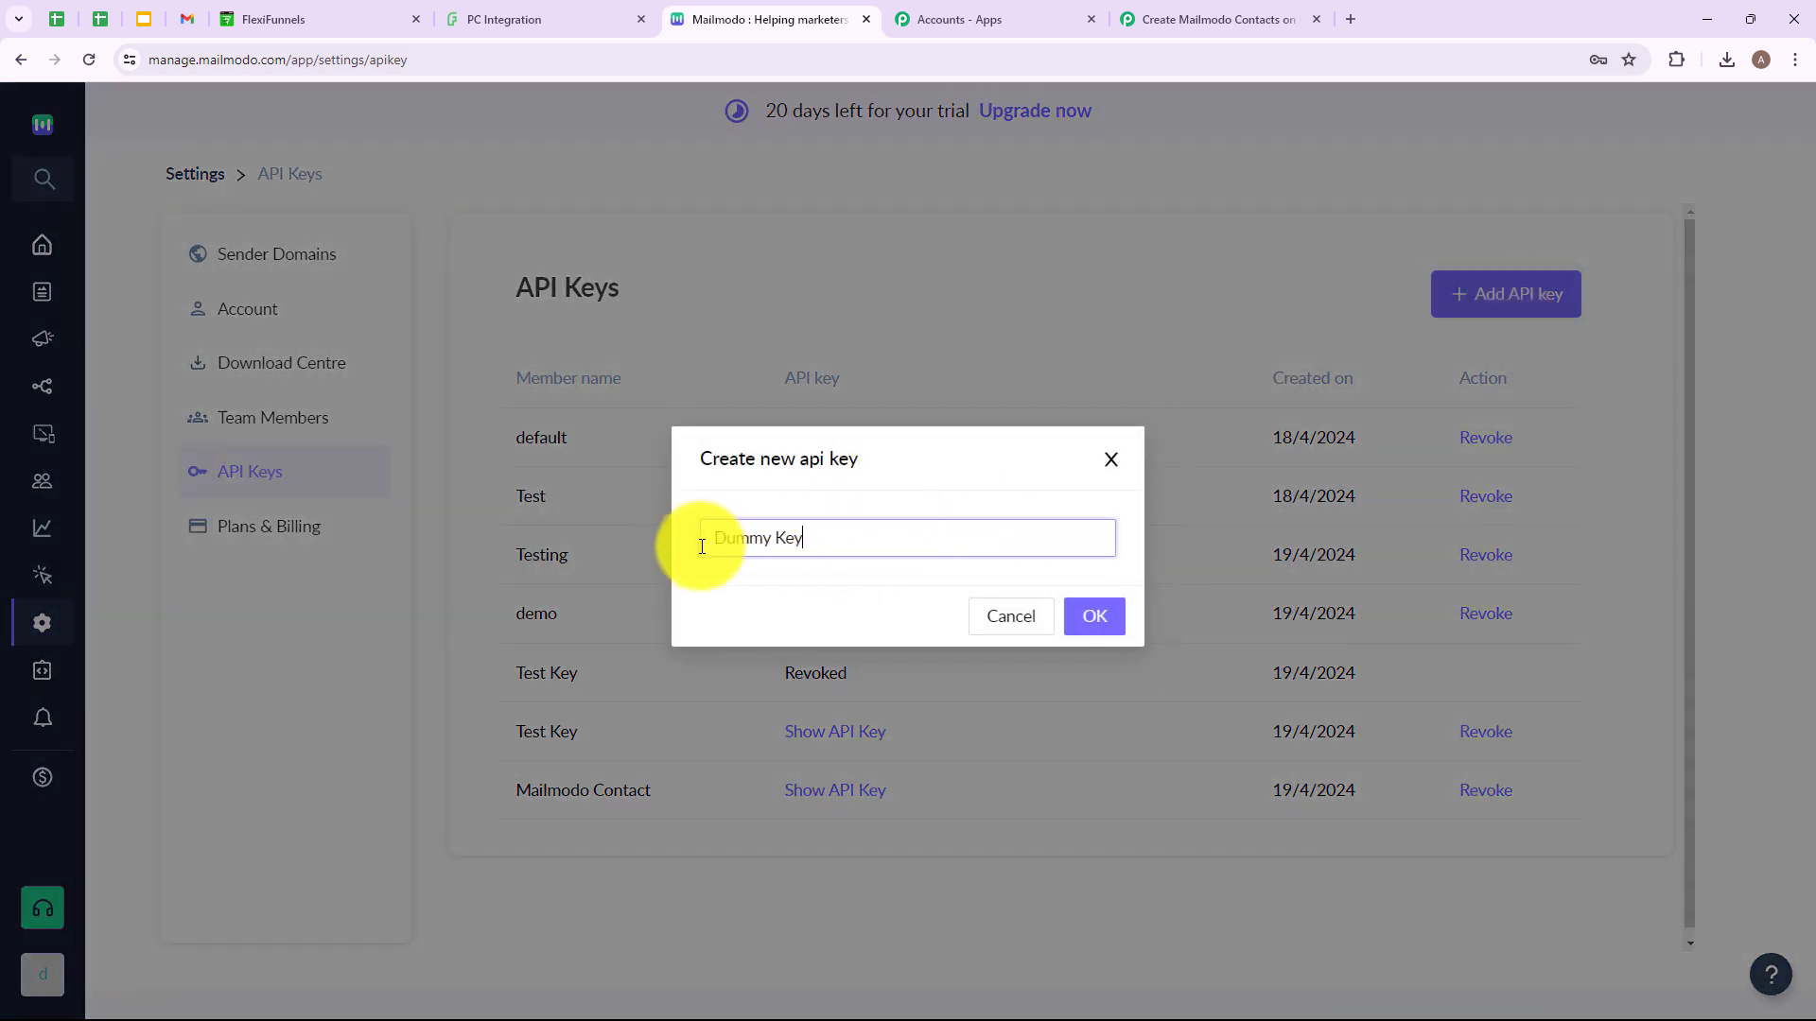
{"action": "left_click", "coordinate": [1105, 617]}
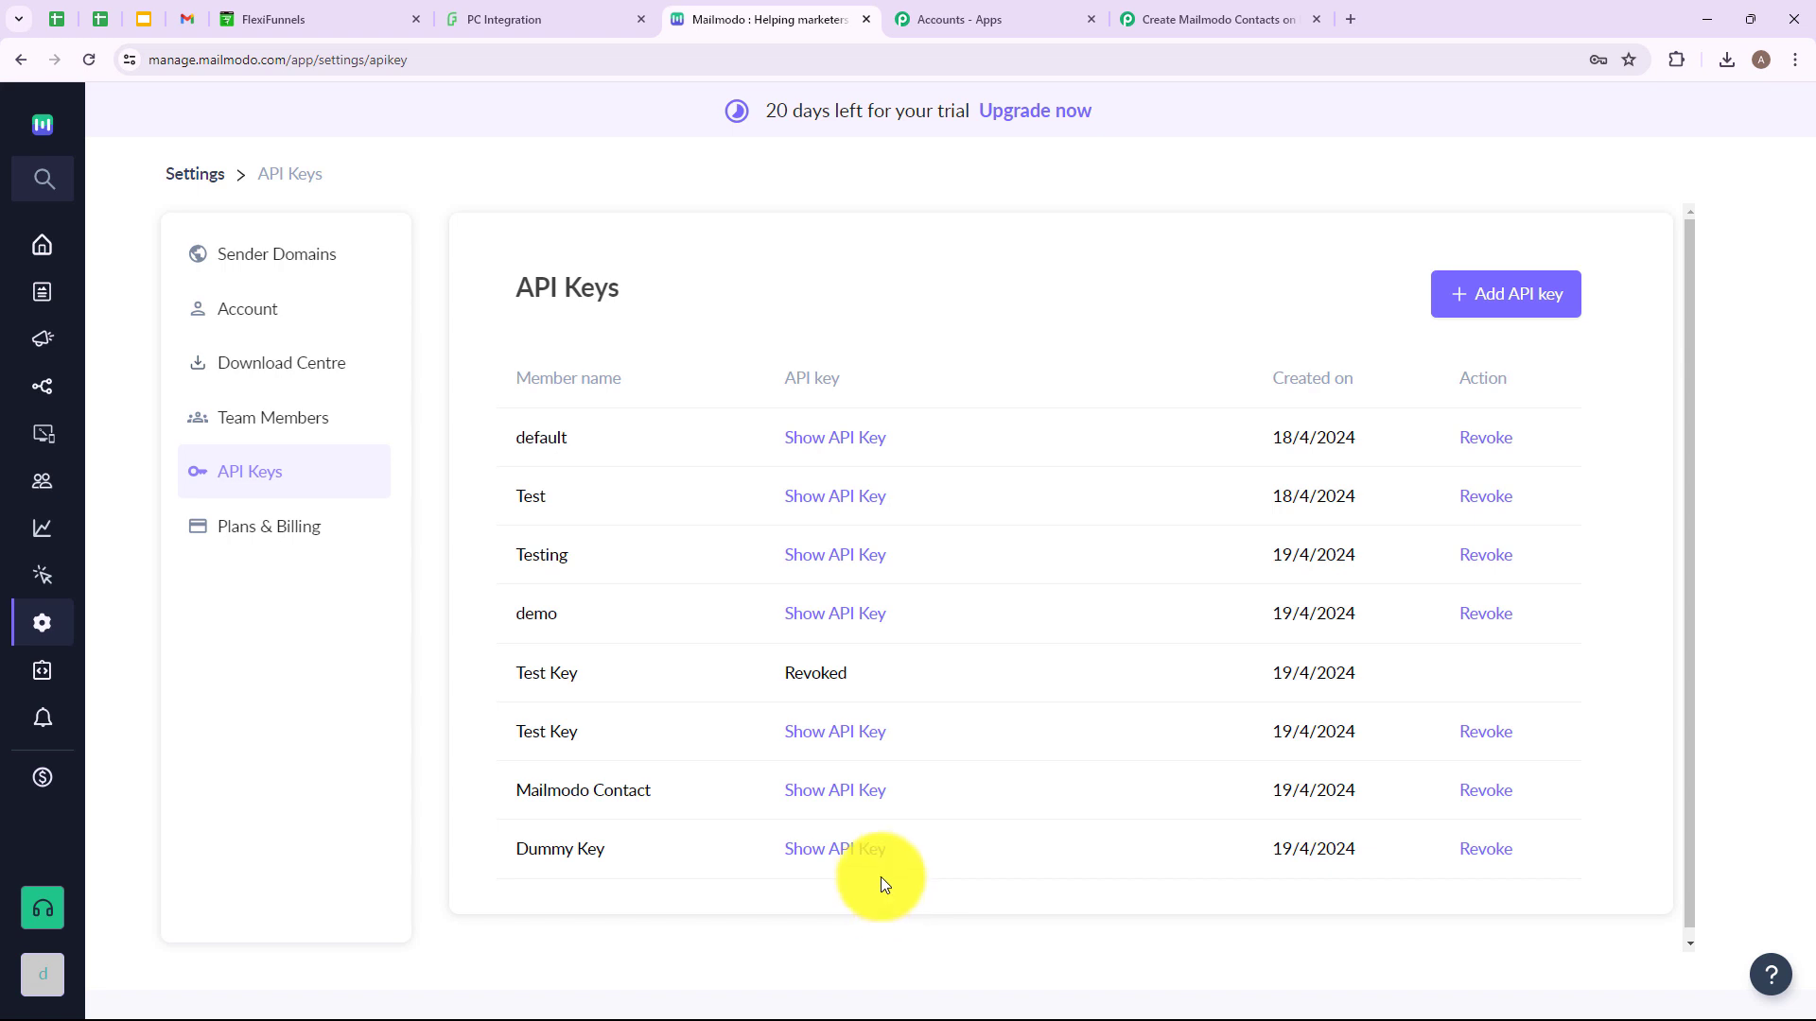
Reveal and copy the Dummy Key value into the Pabbly connection's API Key field.
{"action": "left_click", "coordinate": [831, 856]}
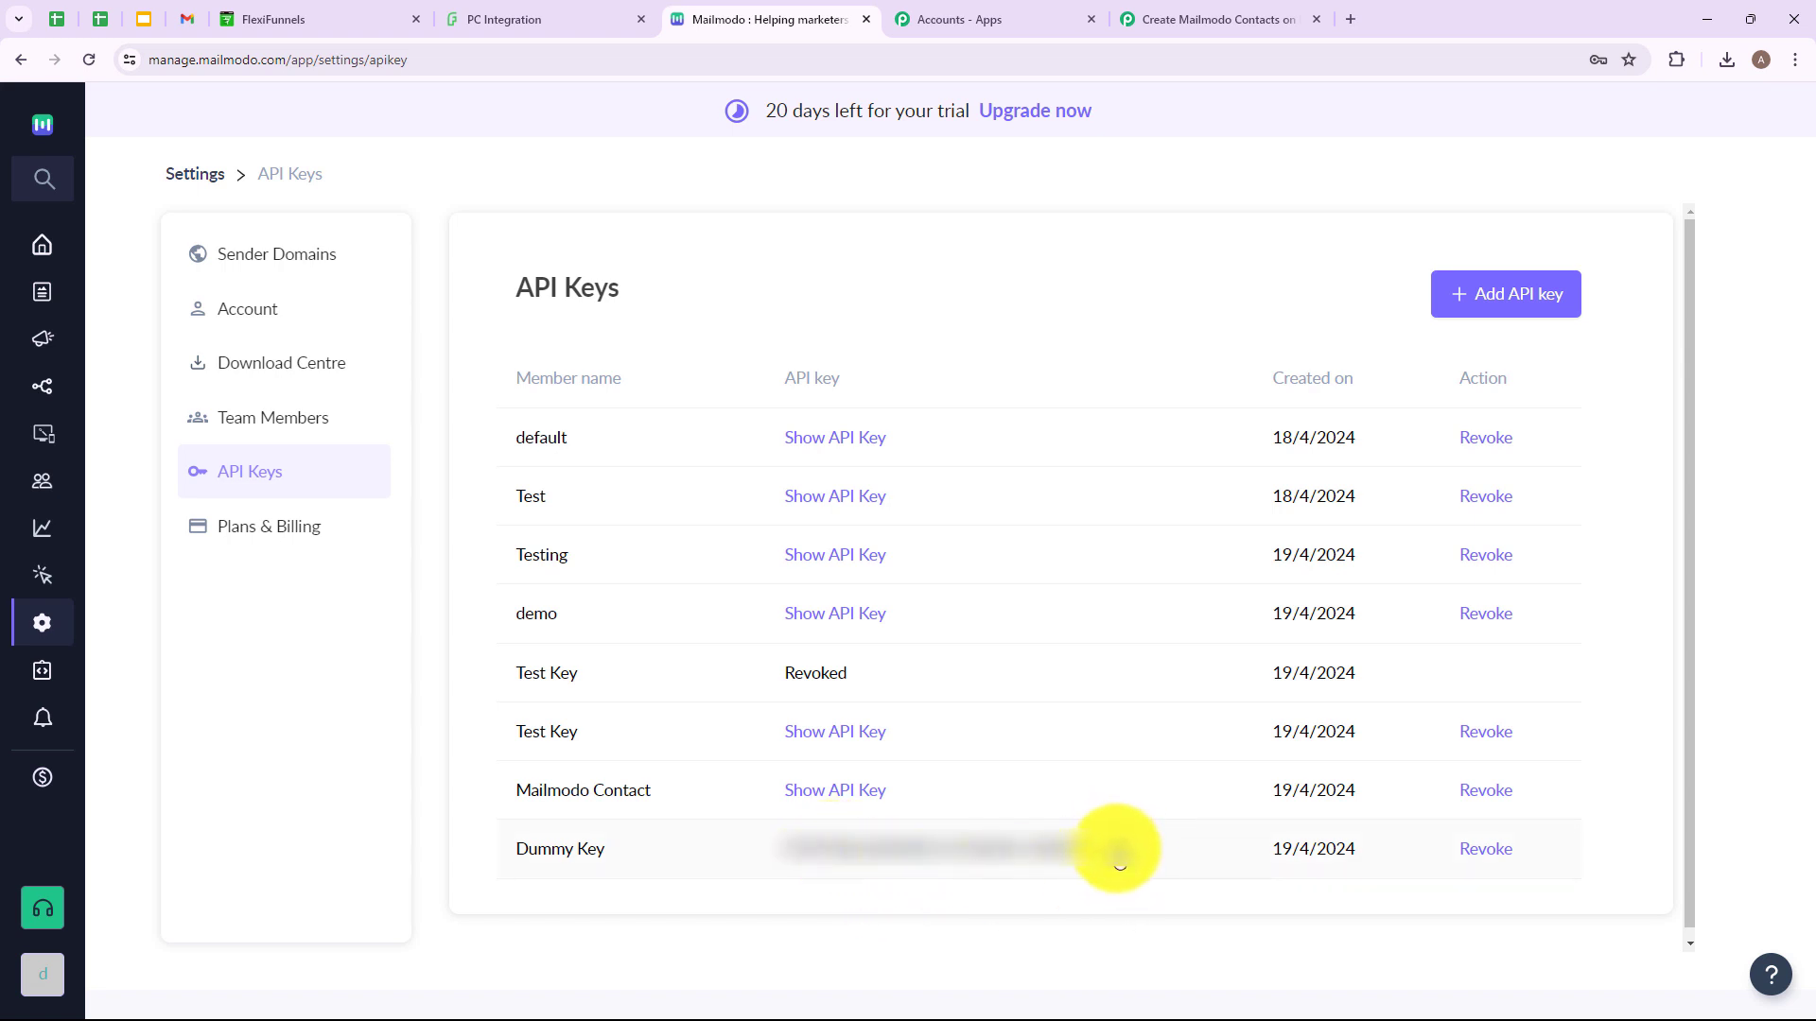
{"action": "left_click", "coordinate": [1119, 856]}
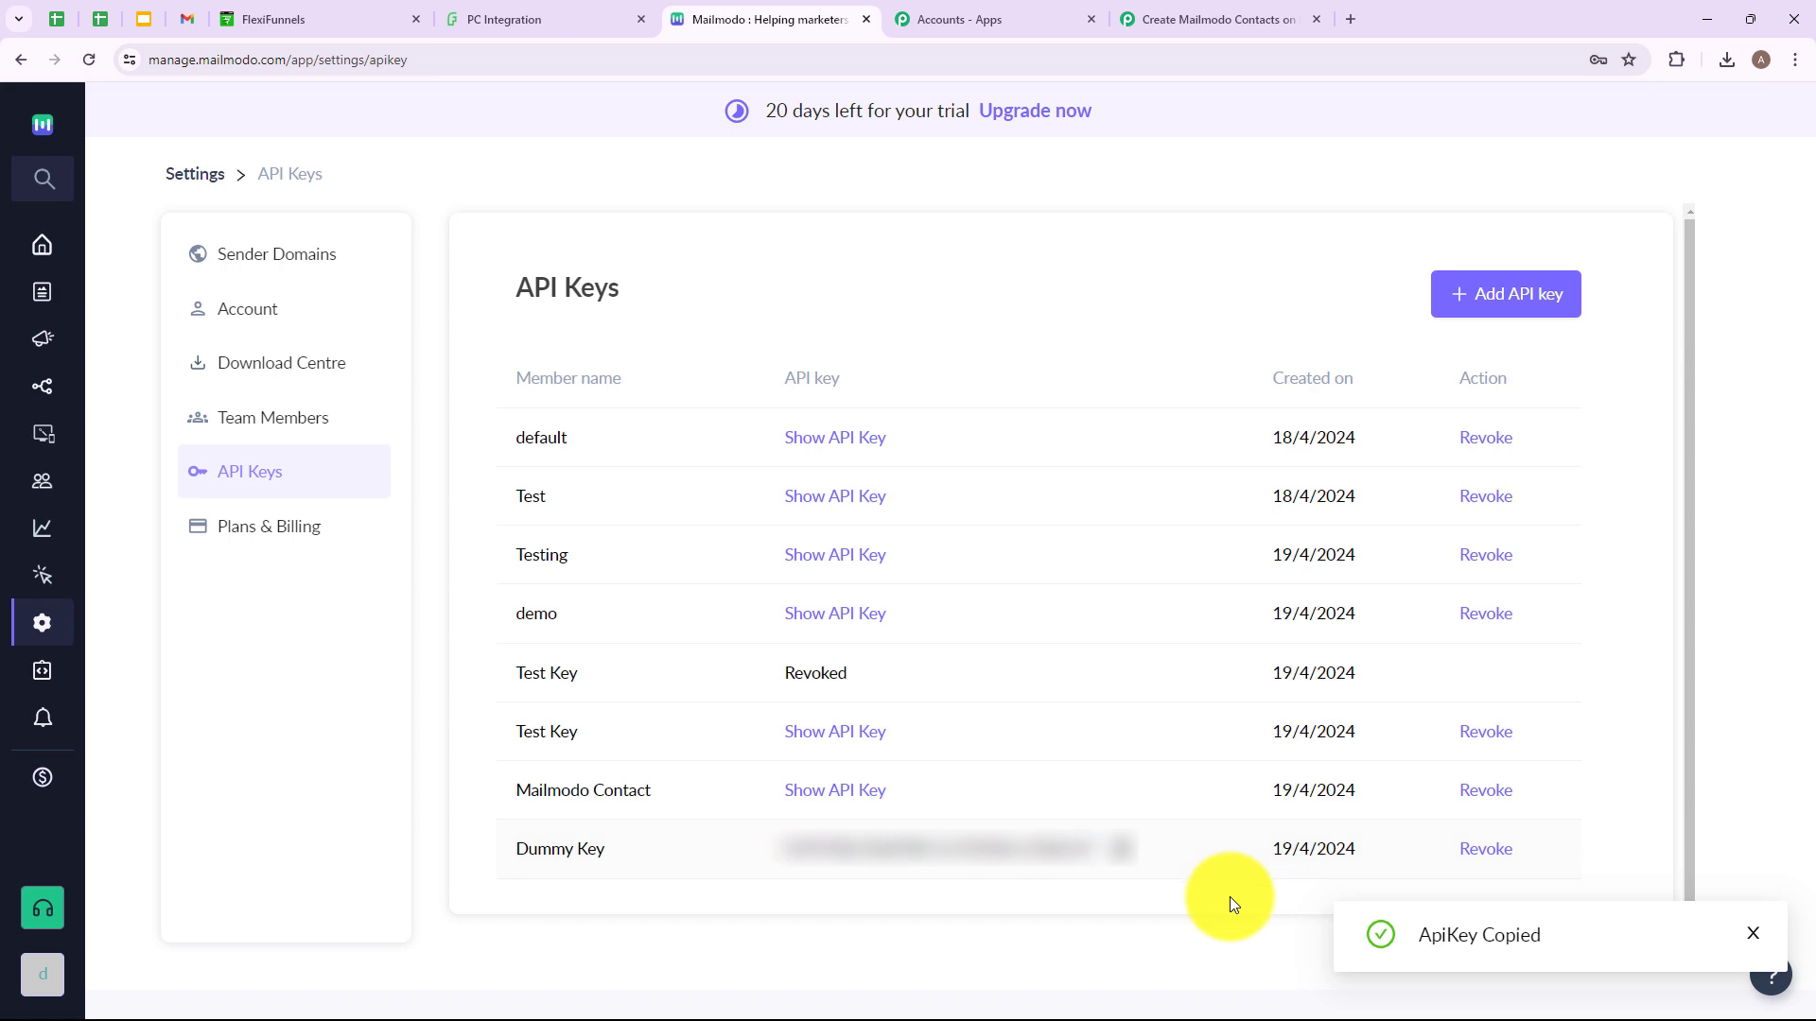
{"action": "left_click", "coordinate": [1182, 11]}
{"action": "left_click", "coordinate": [1025, 606]}
{"action": "key", "text": "ctrl+v"}
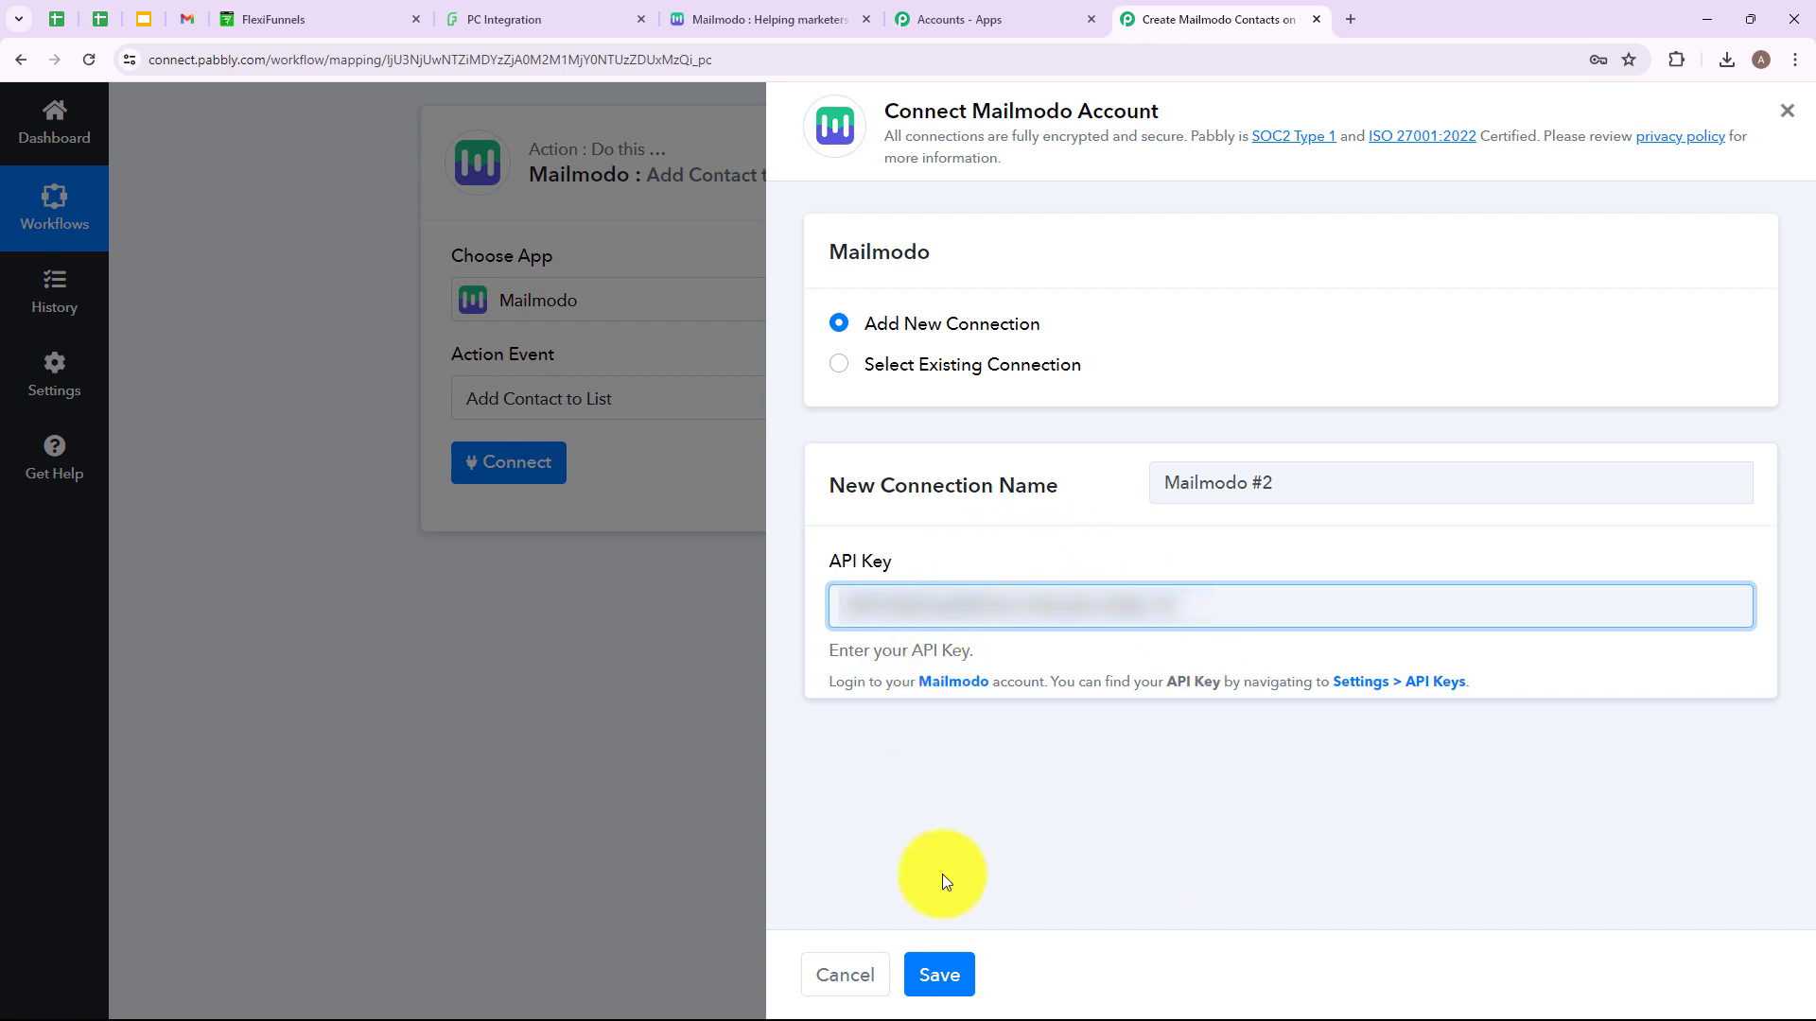
Save the Mailmodo #2 connection and locate the required Email field.
{"action": "left_click", "coordinate": [940, 979]}
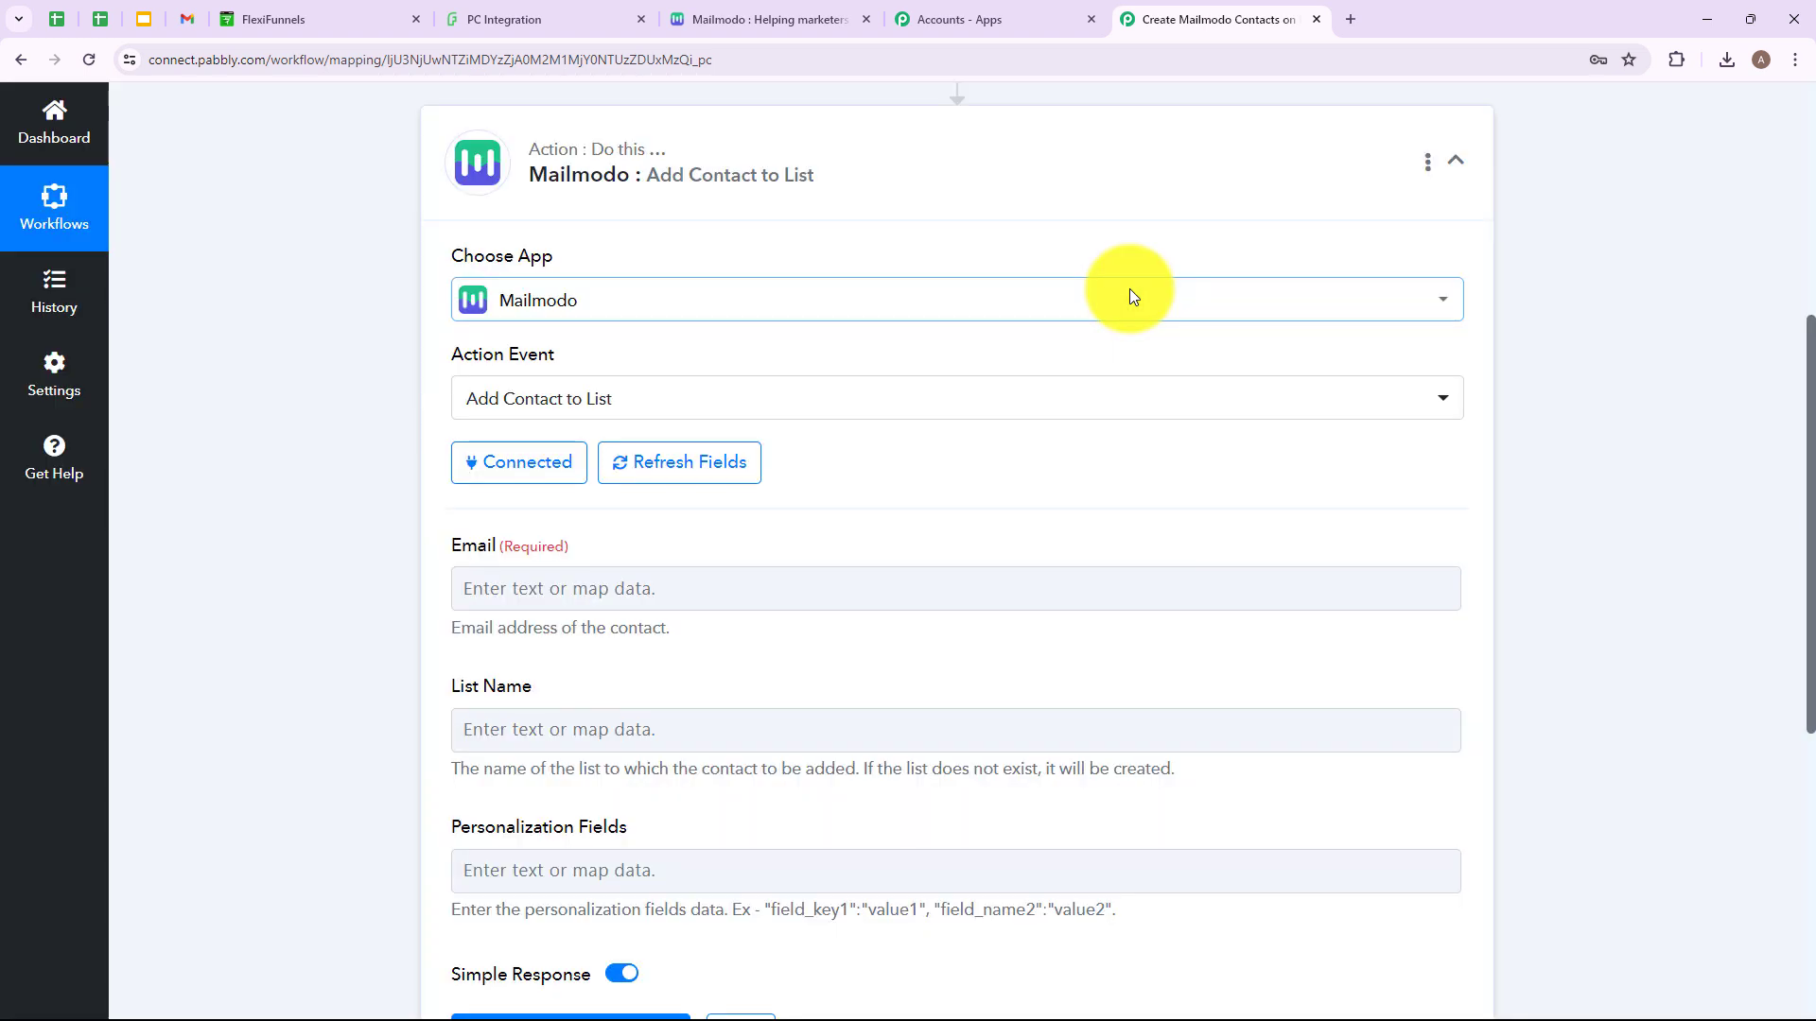
{"action": "scroll", "coordinate": [957, 394], "scroll_direction": "down", "scroll_amount": 2}
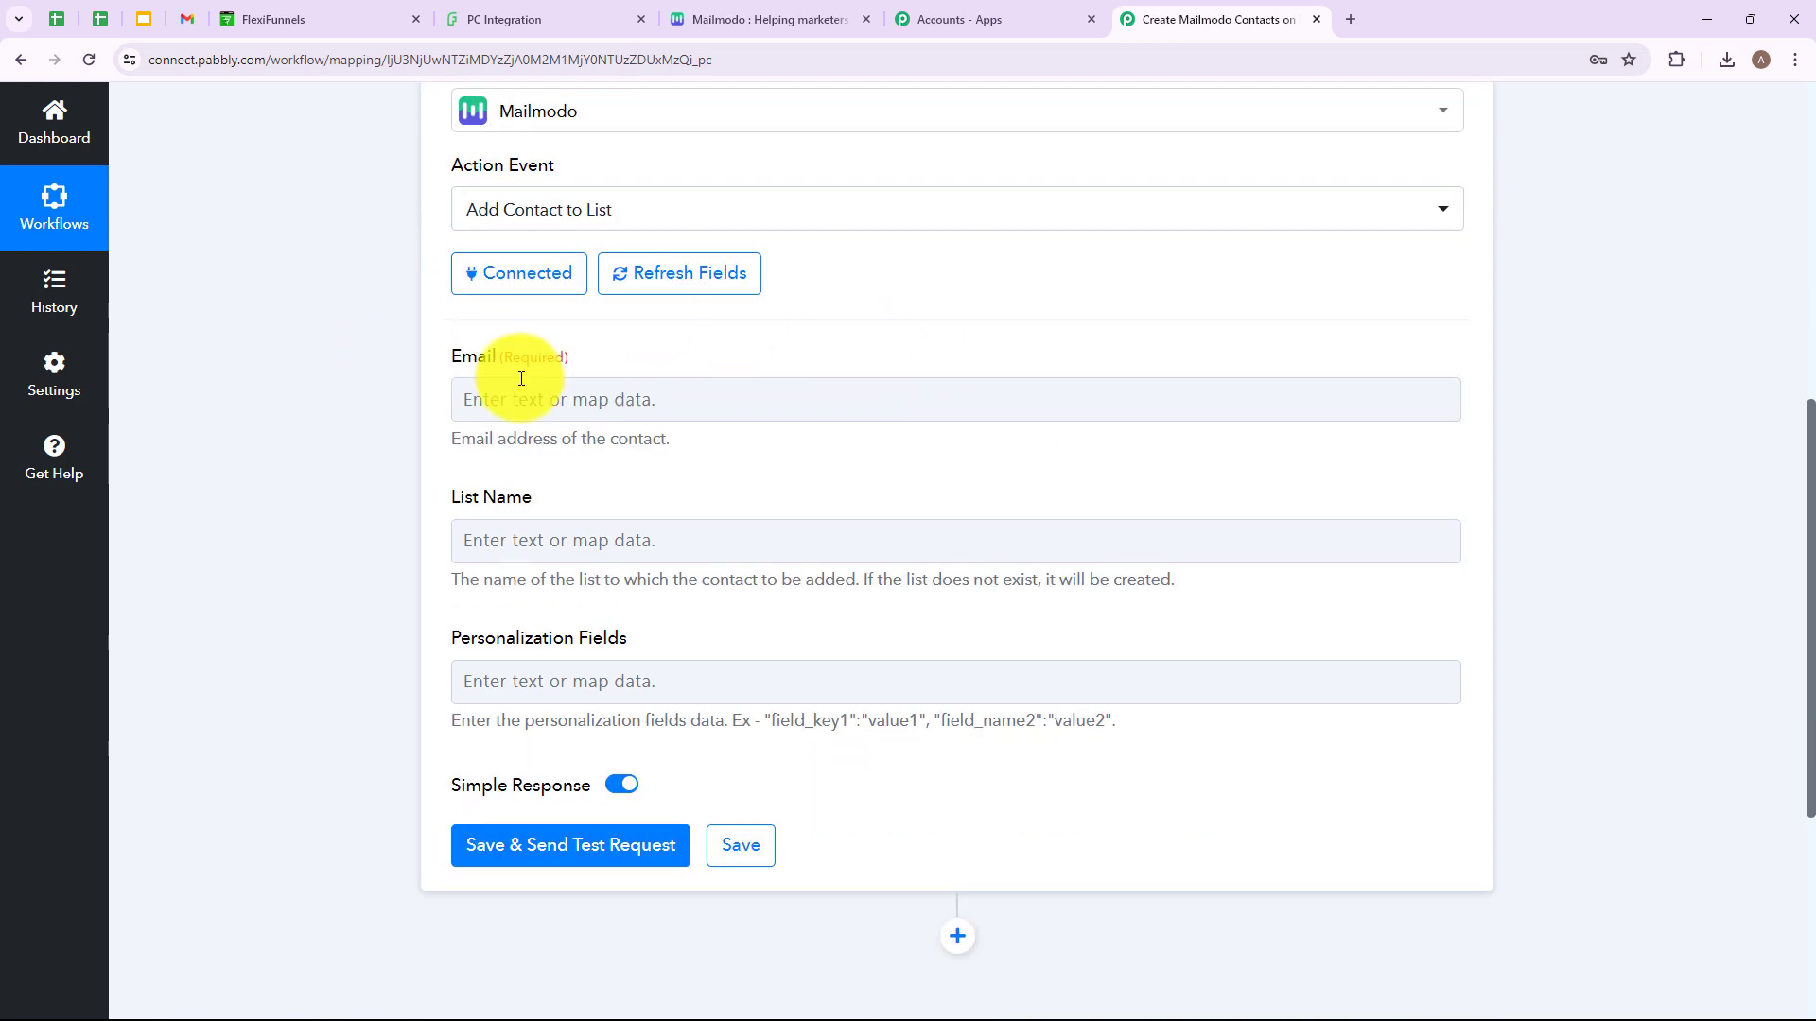
{"action": "left_click_drag", "start_coordinate": [499, 359], "coordinate": [582, 365]}
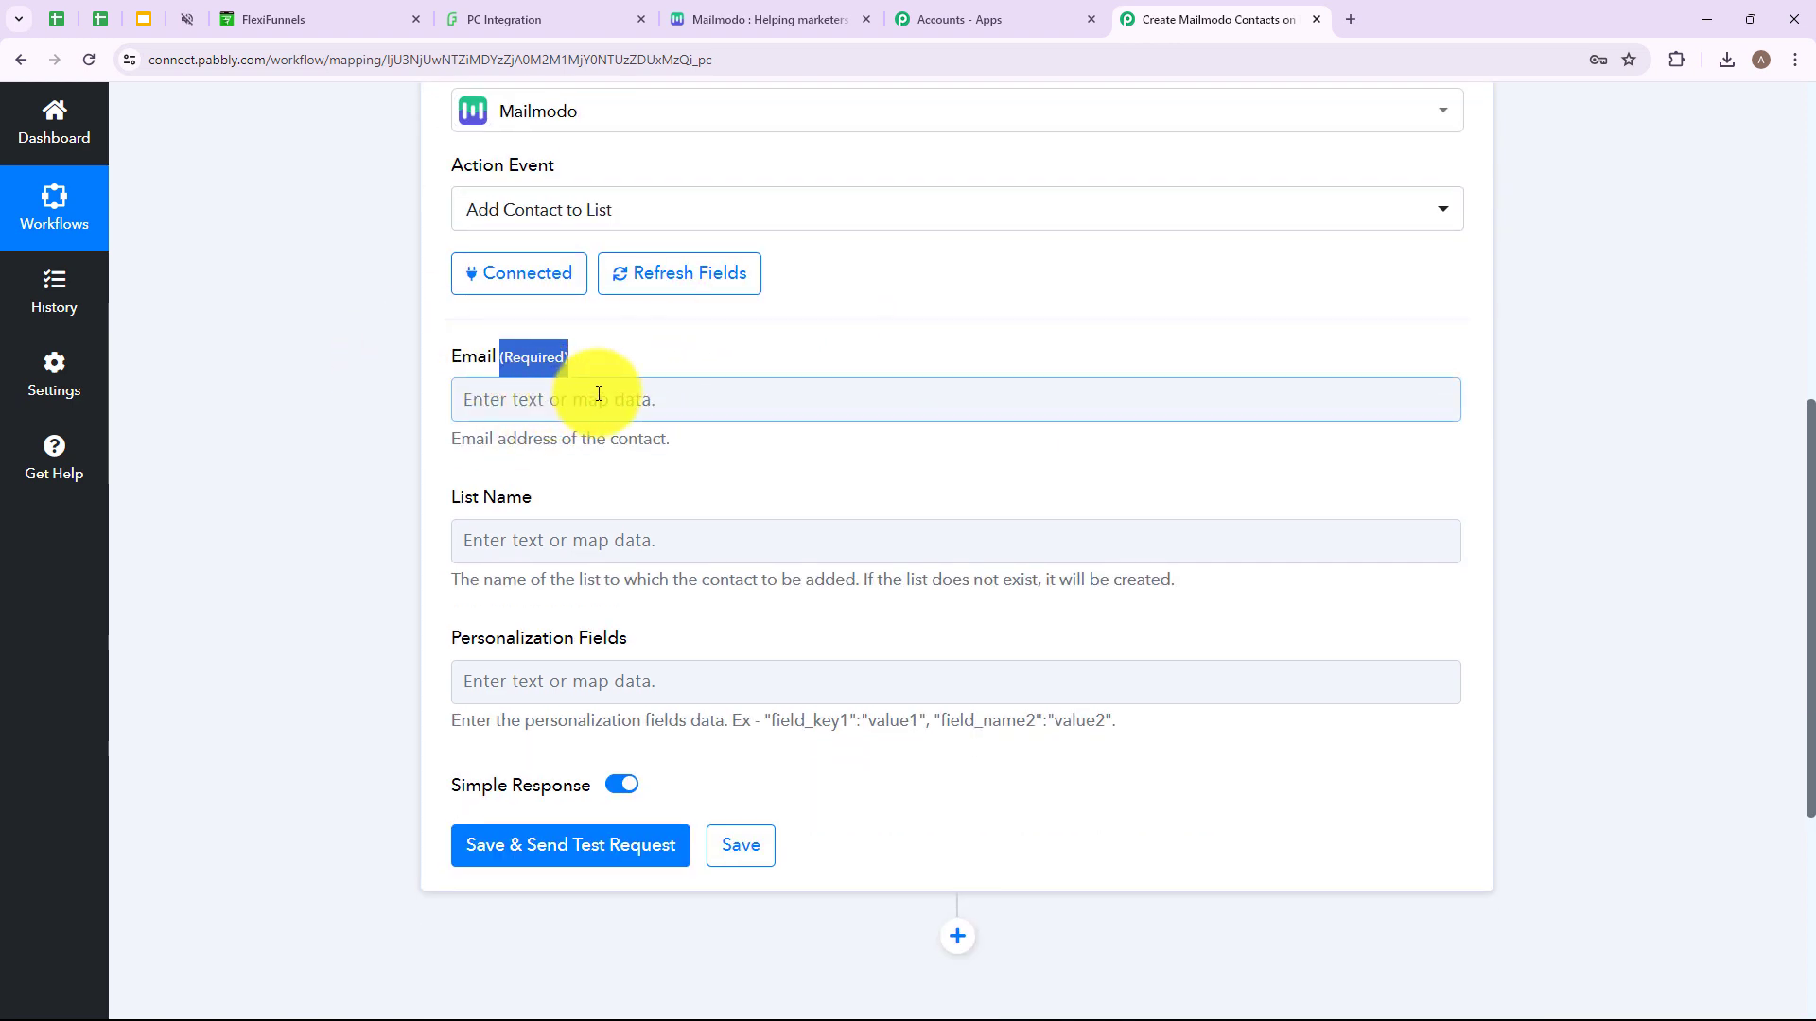
Map the FlexiFunnels New Form Submission's Email value into the Email field.
{"action": "left_click", "coordinate": [602, 394]}
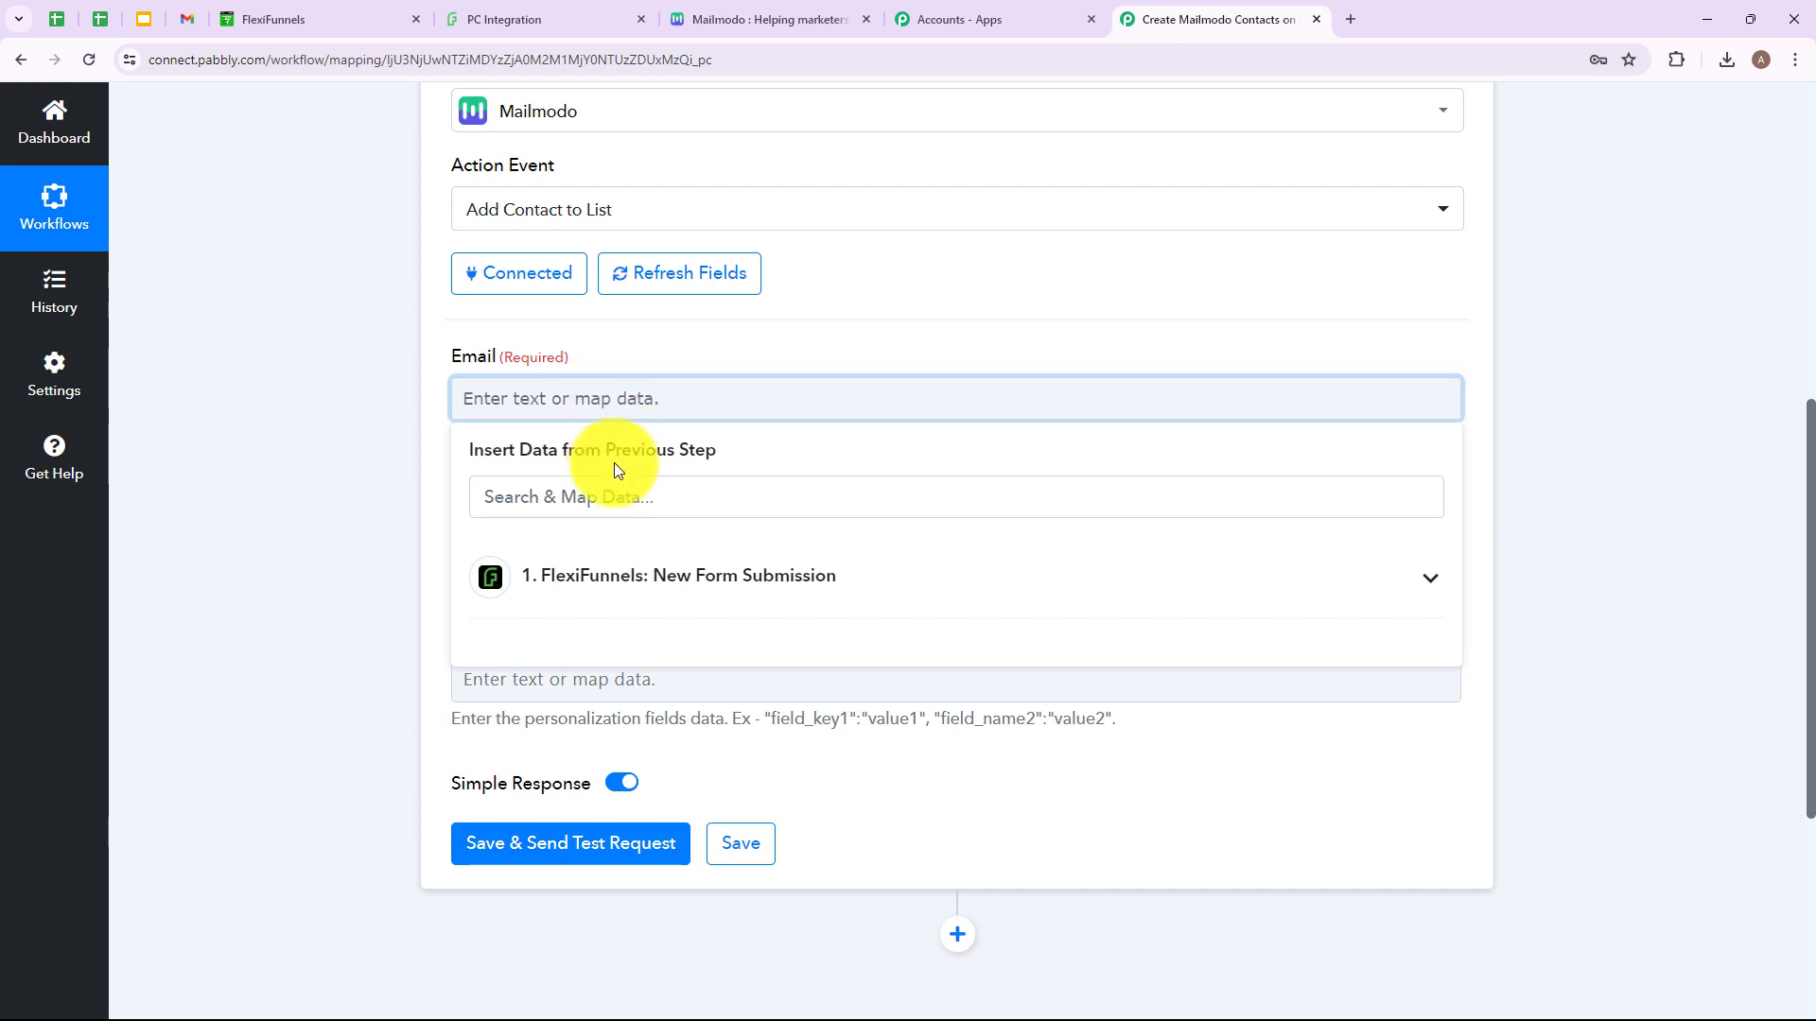
{"action": "left_click", "coordinate": [630, 580]}
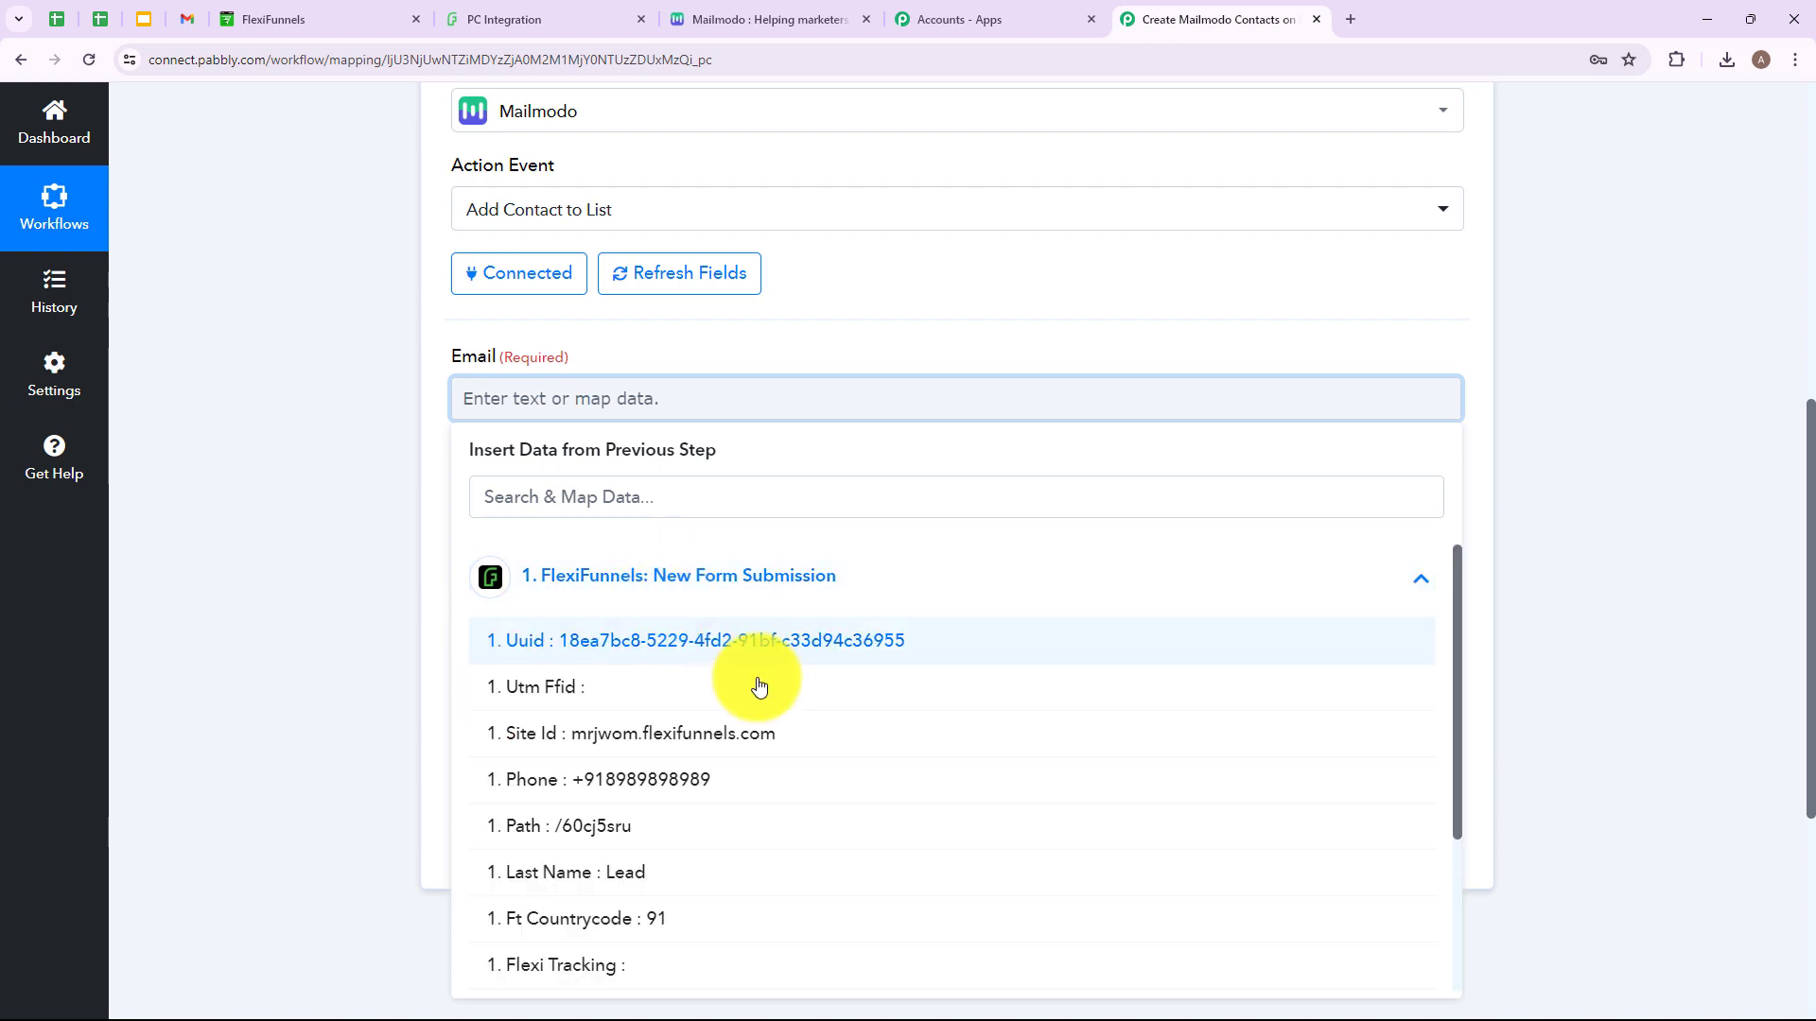
{"action": "scroll", "coordinate": [807, 785], "scroll_direction": "down", "scroll_amount": 2}
{"action": "left_click", "coordinate": [636, 889]}
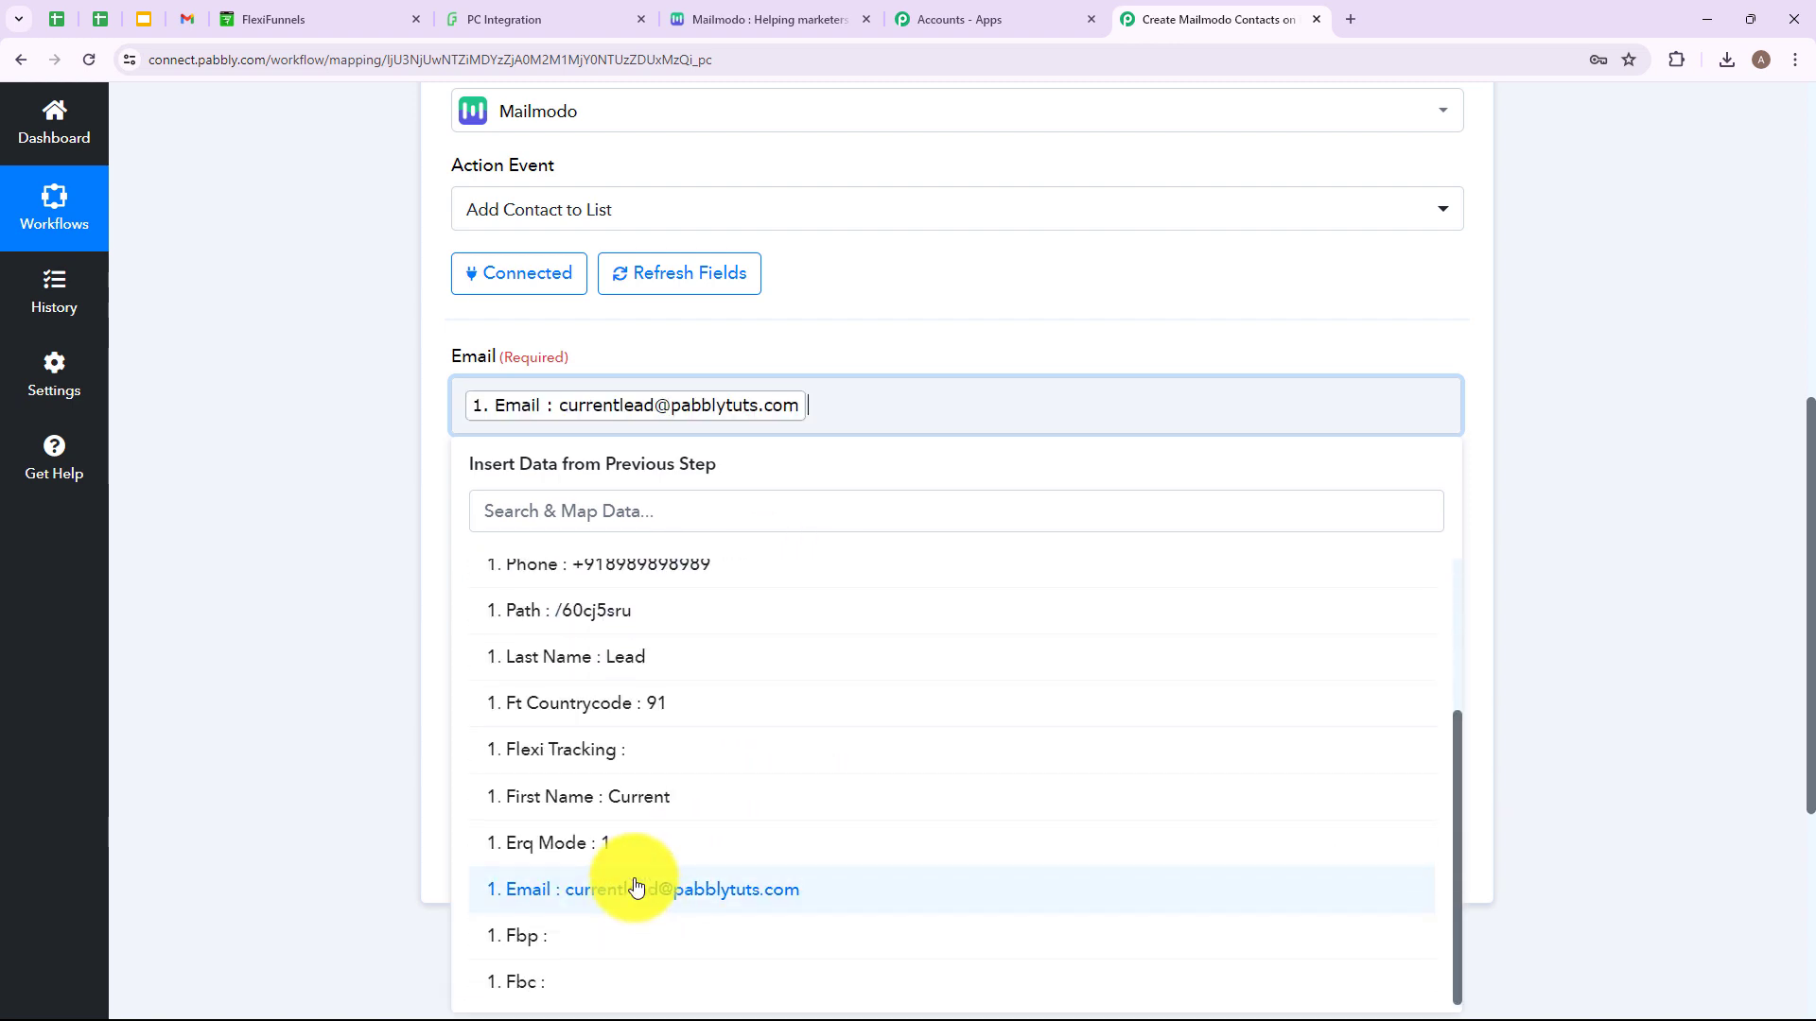
{"action": "left_click", "coordinate": [394, 657]}
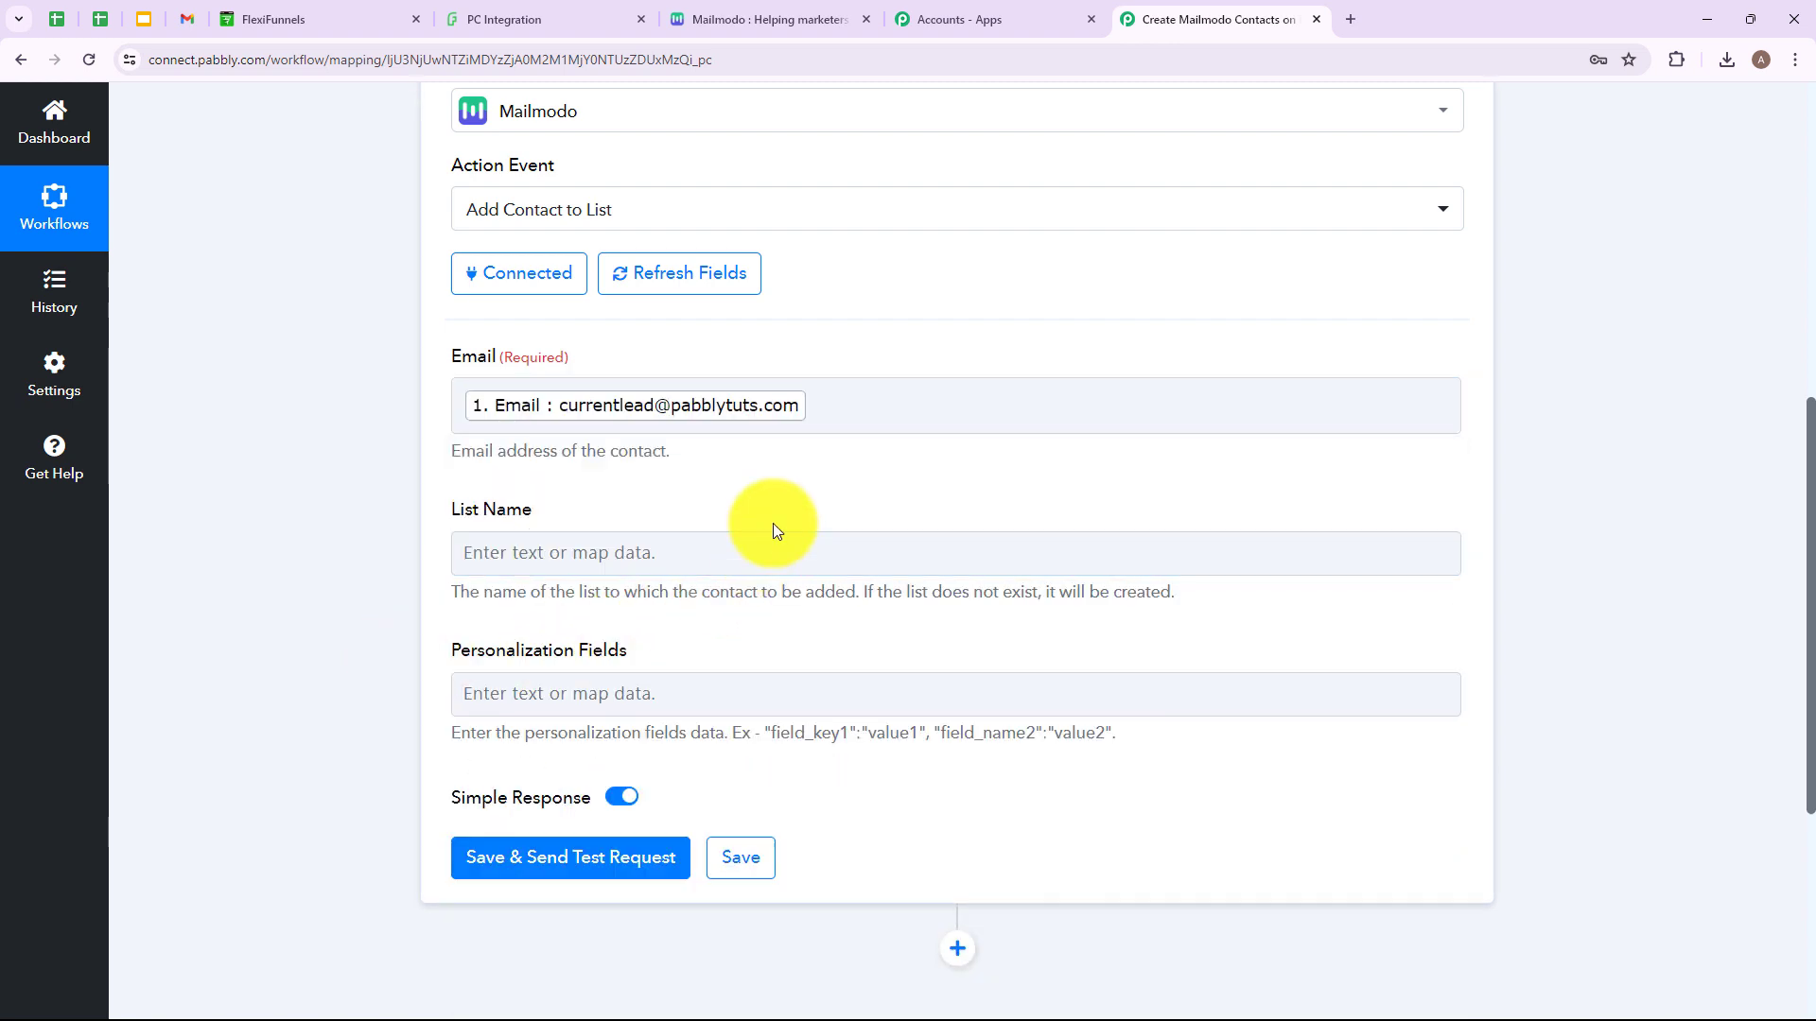
{"action": "scroll", "coordinate": [774, 524], "scroll_direction": "down", "scroll_amount": 2}
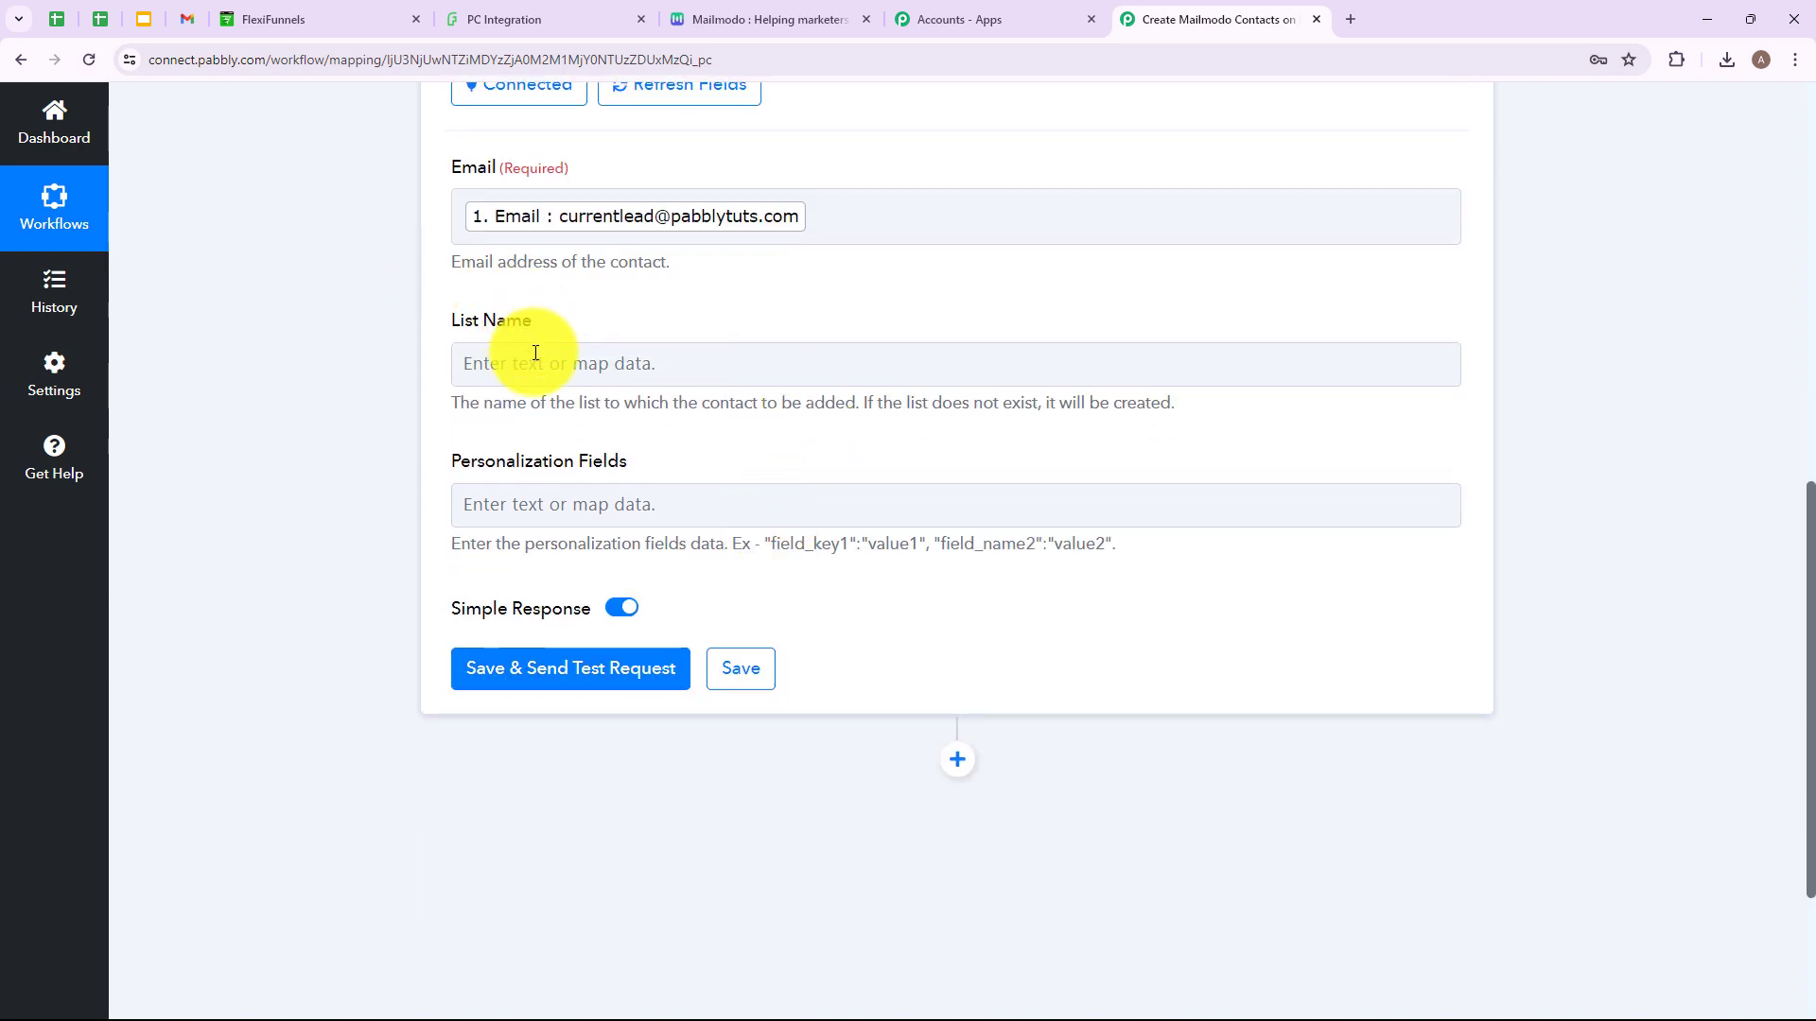
{"action": "left_click", "coordinate": [768, 8]}
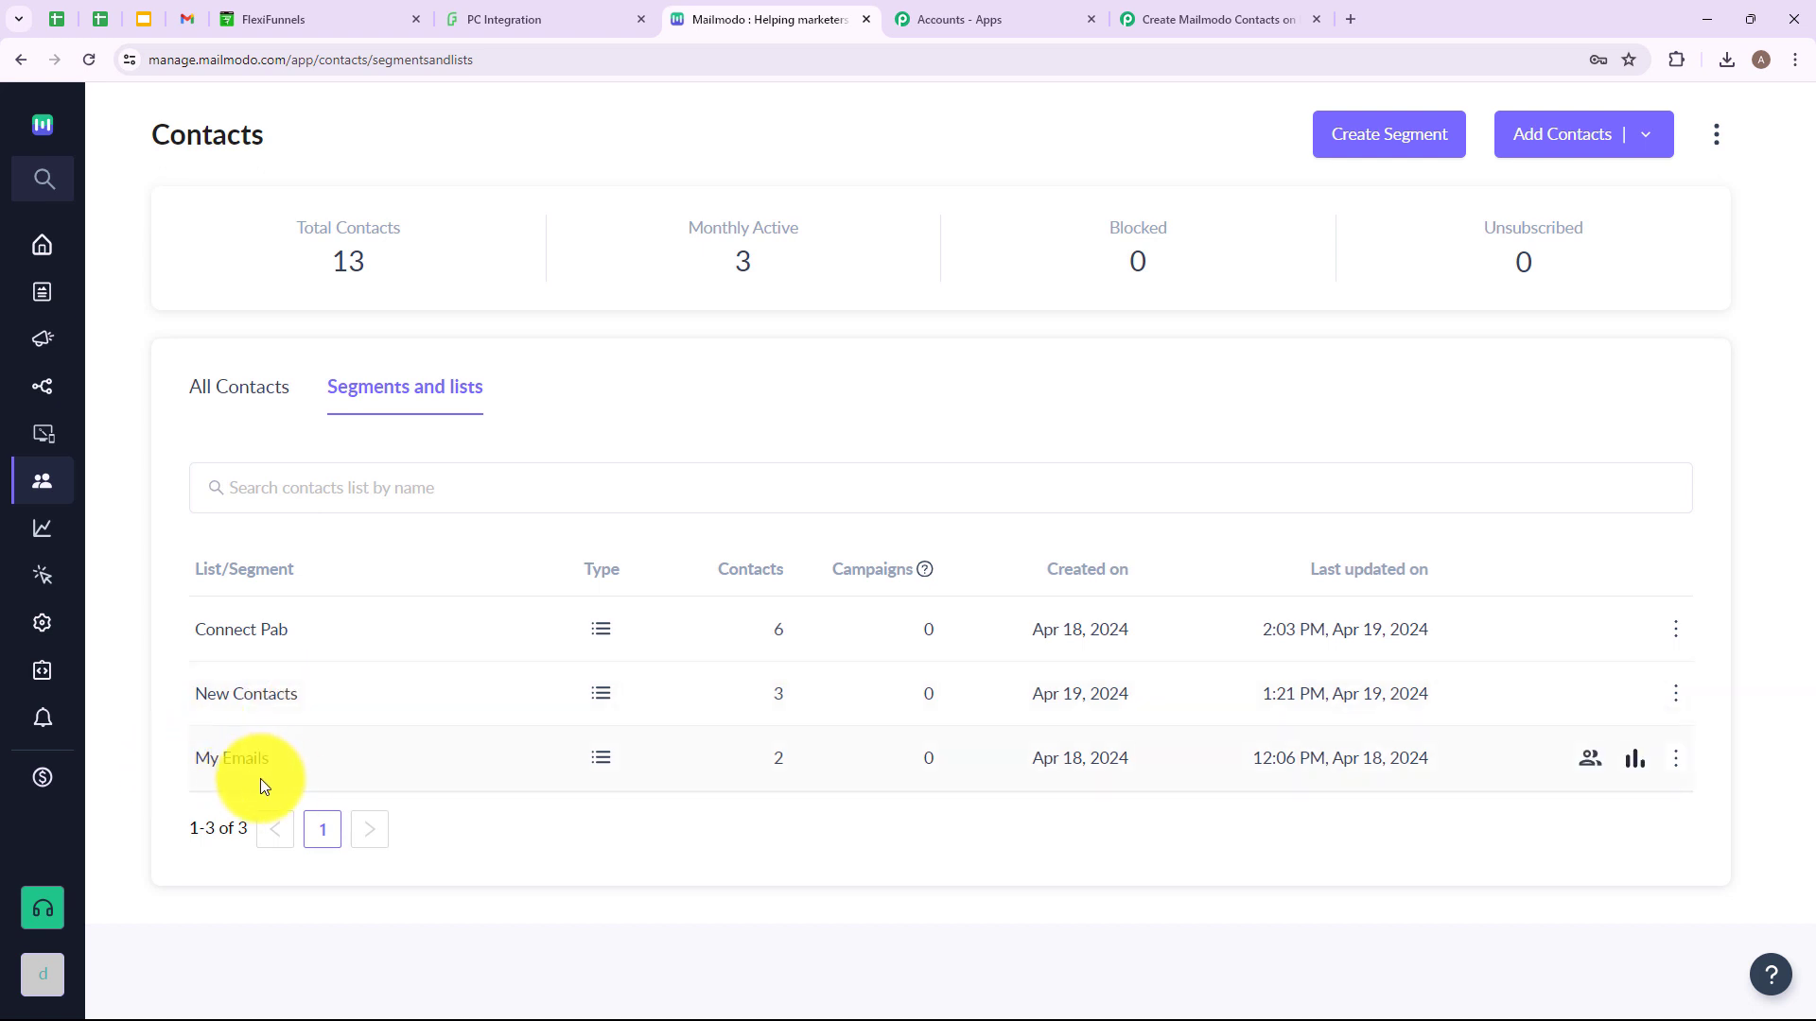
Copy the 'New Contacts' list name from Mailmodo for Pabbly's List Name field.
{"action": "left_click_drag", "start_coordinate": [333, 686], "coordinate": [195, 704]}
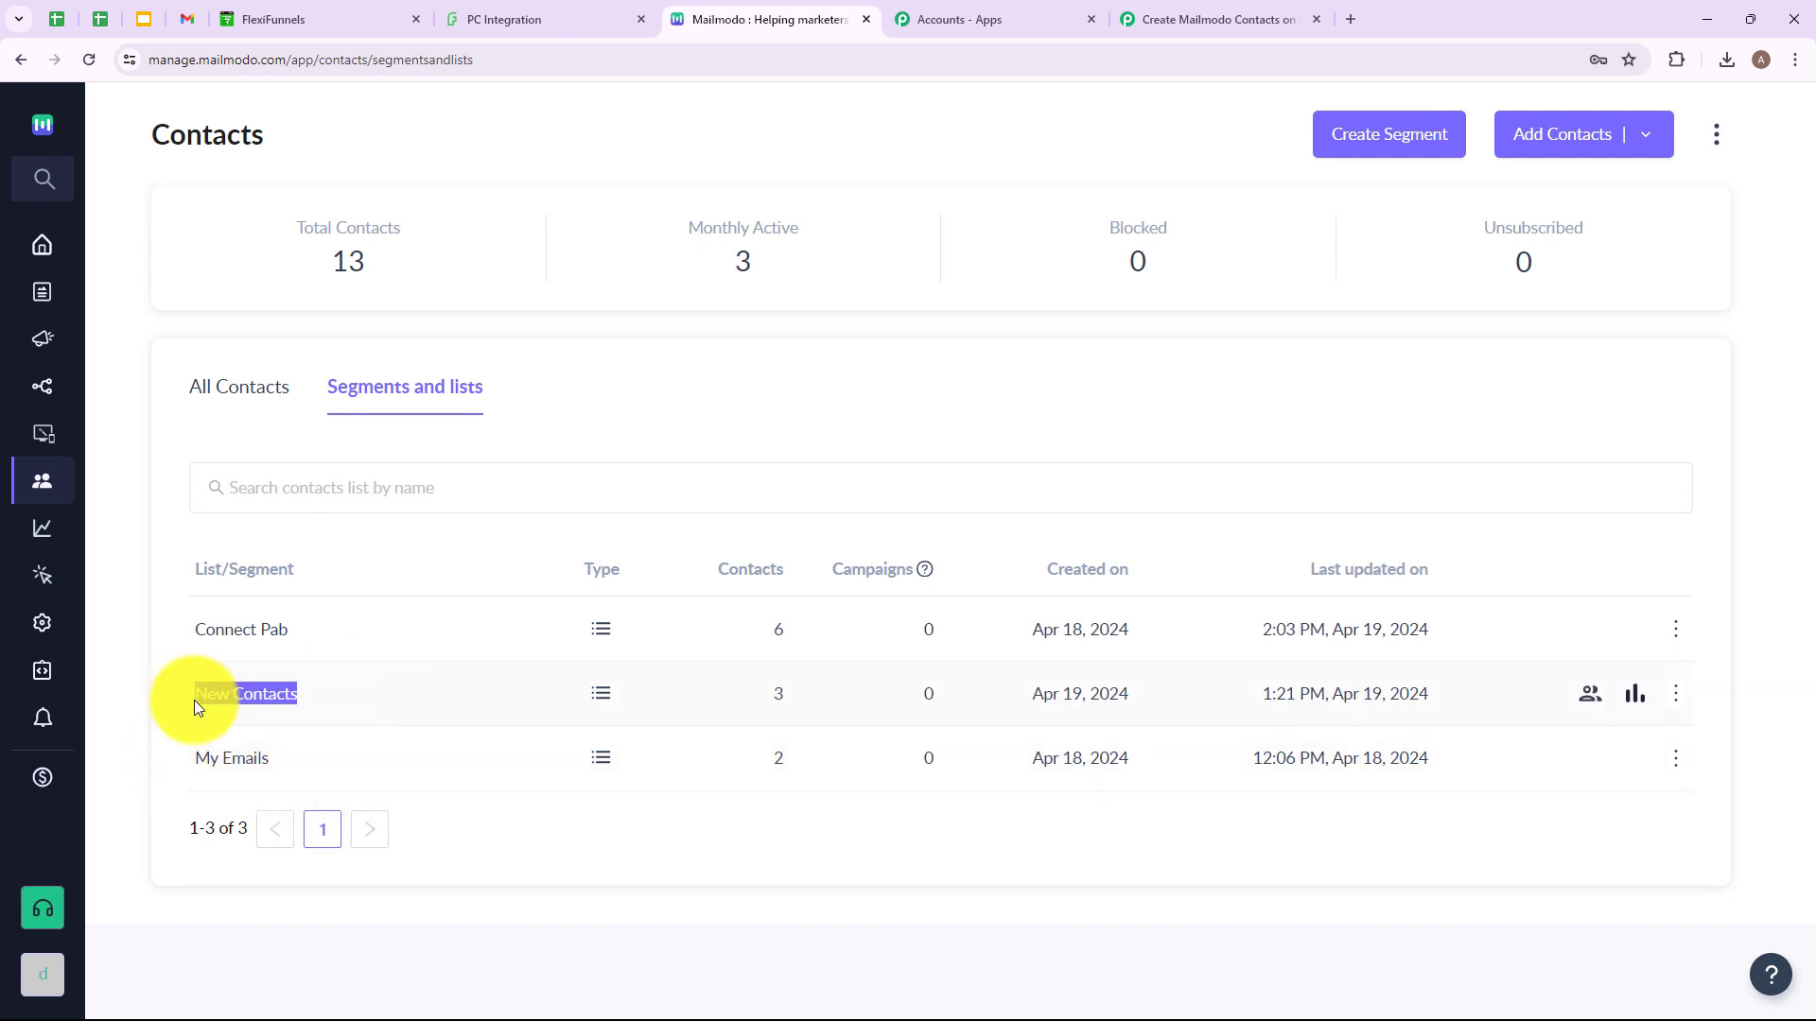
{"action": "left_click", "coordinate": [1173, 19]}
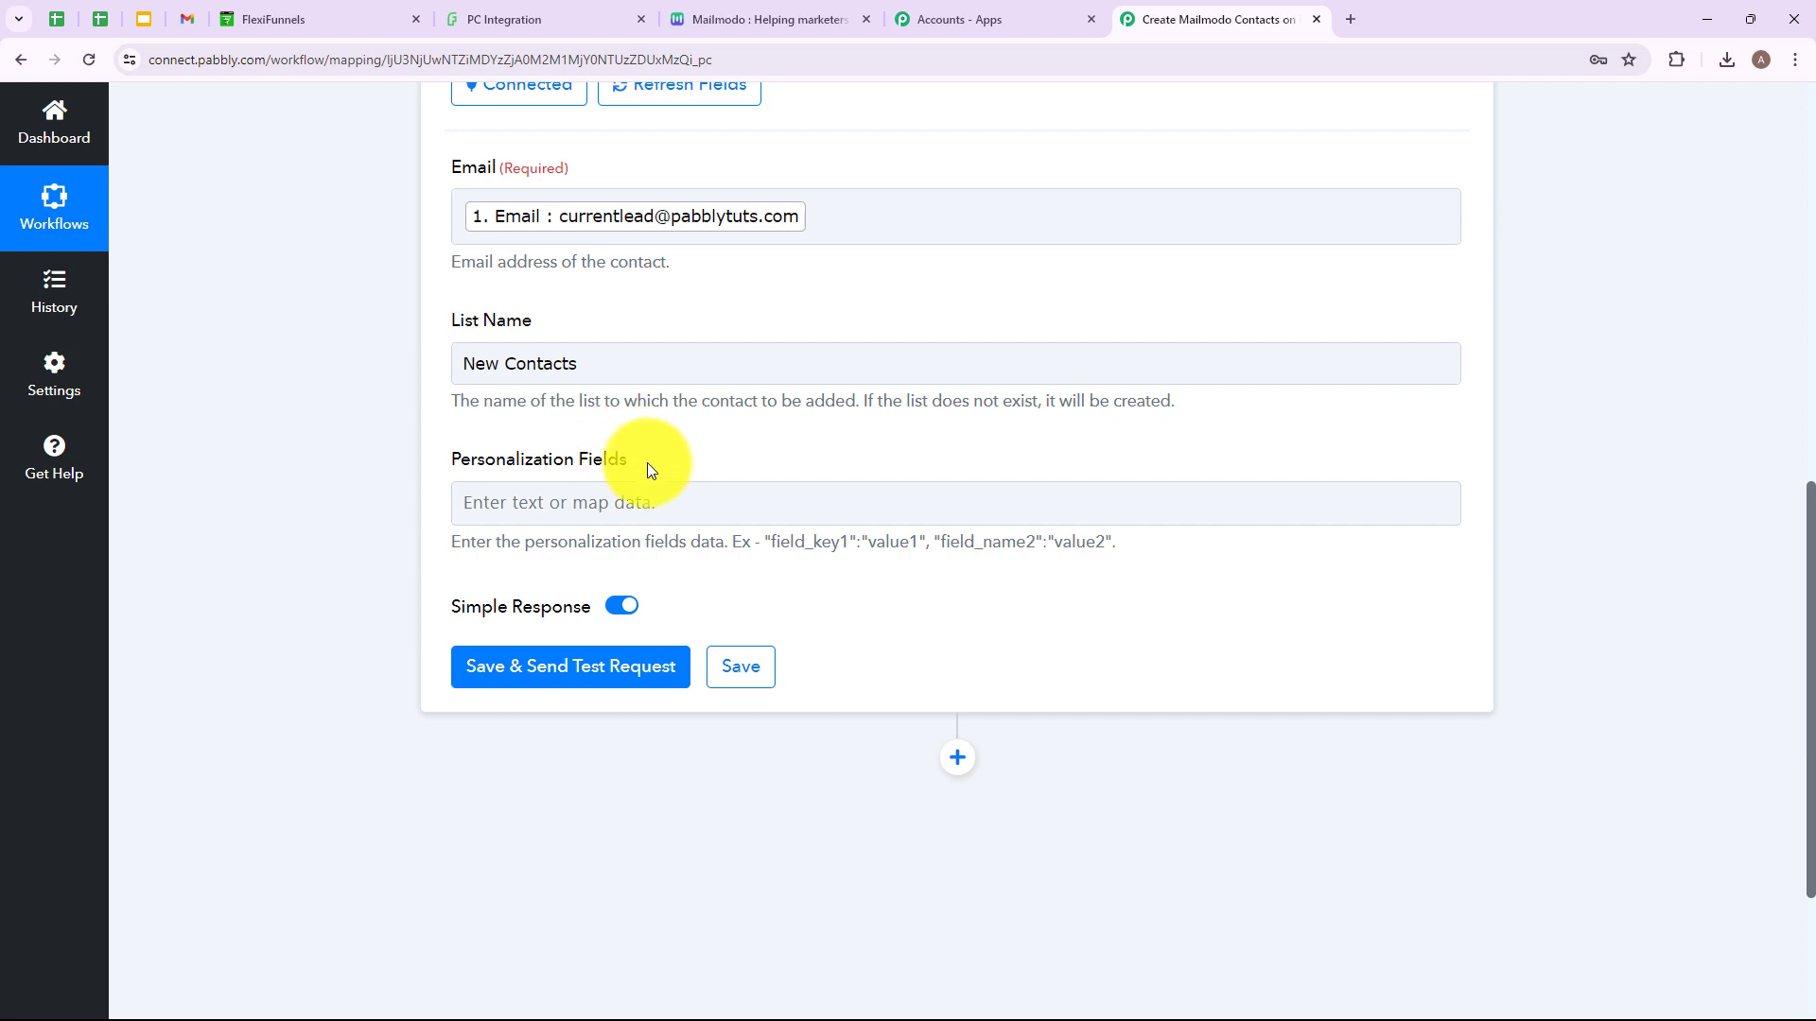
Paste the first_name, last_name and phone mapping into Personalization Fields.
{"action": "left_click_drag", "start_coordinate": [730, 541], "coordinate": [1137, 548]}
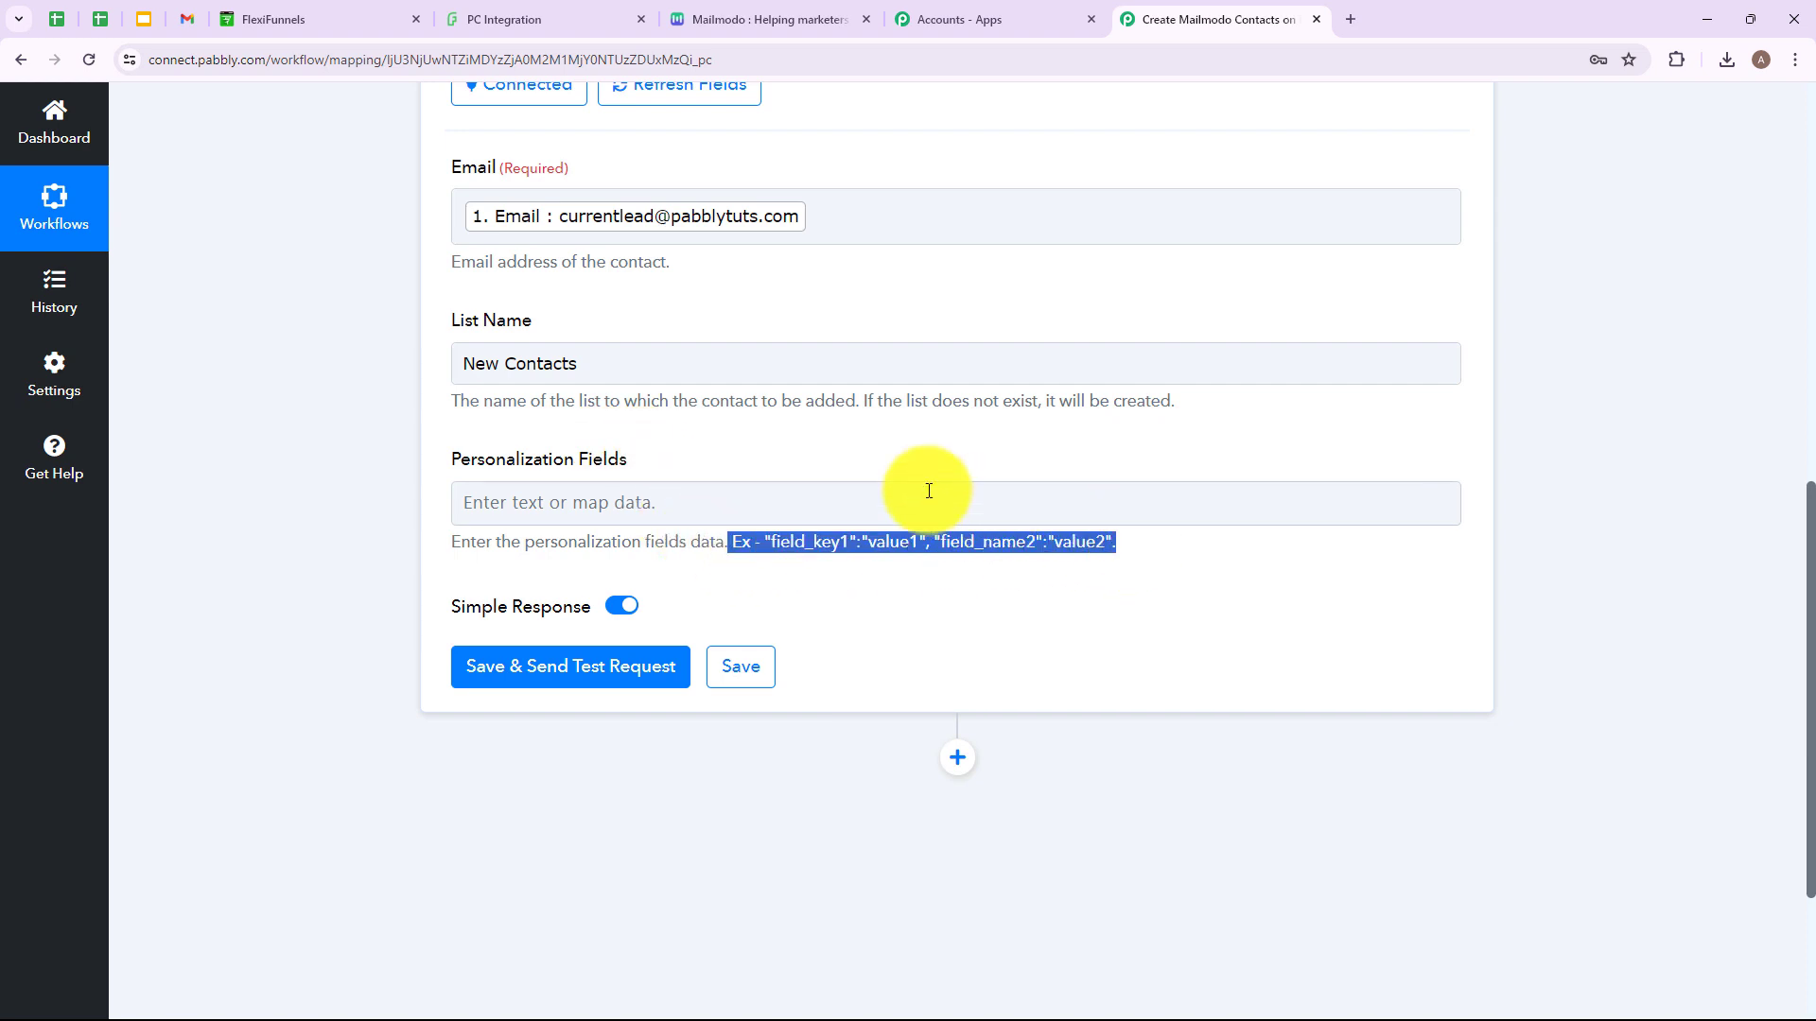
{"action": "left_click", "coordinate": [697, 505]}
{"action": "key", "text": "ctrl+v"}
{"action": "left_click", "coordinate": [439, 461]}
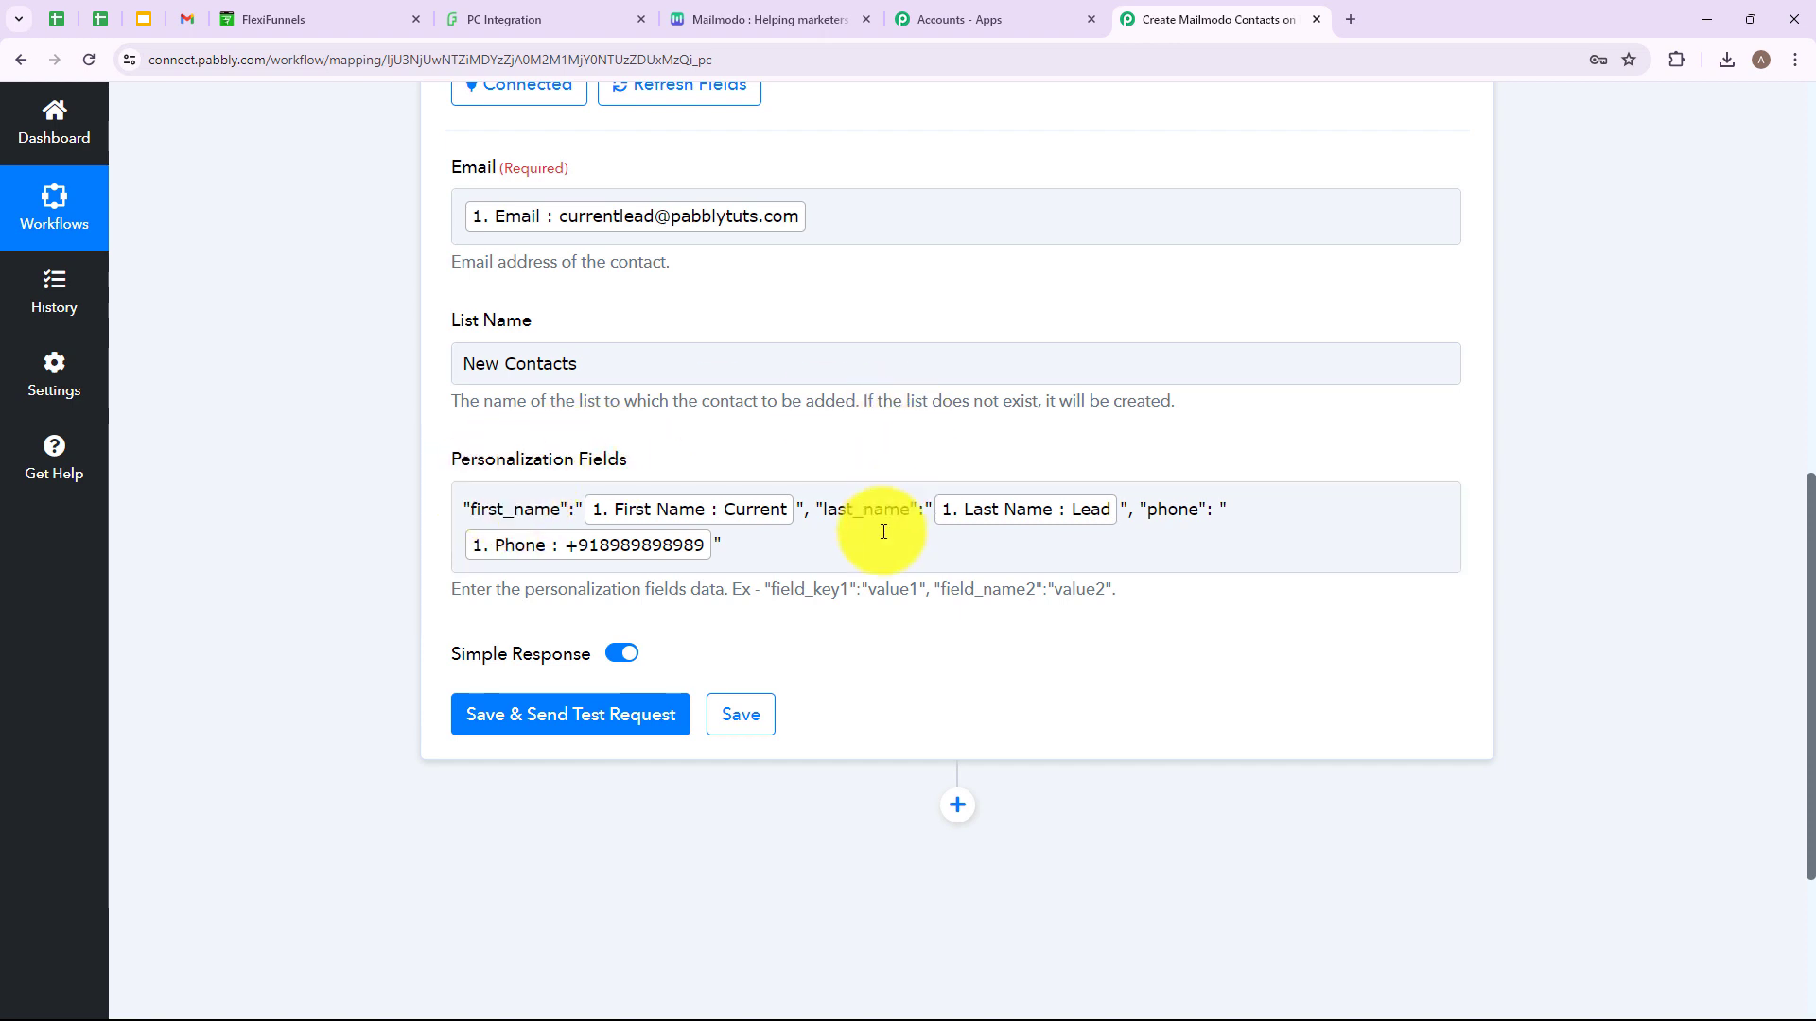
{"action": "left_click", "coordinate": [465, 504]}
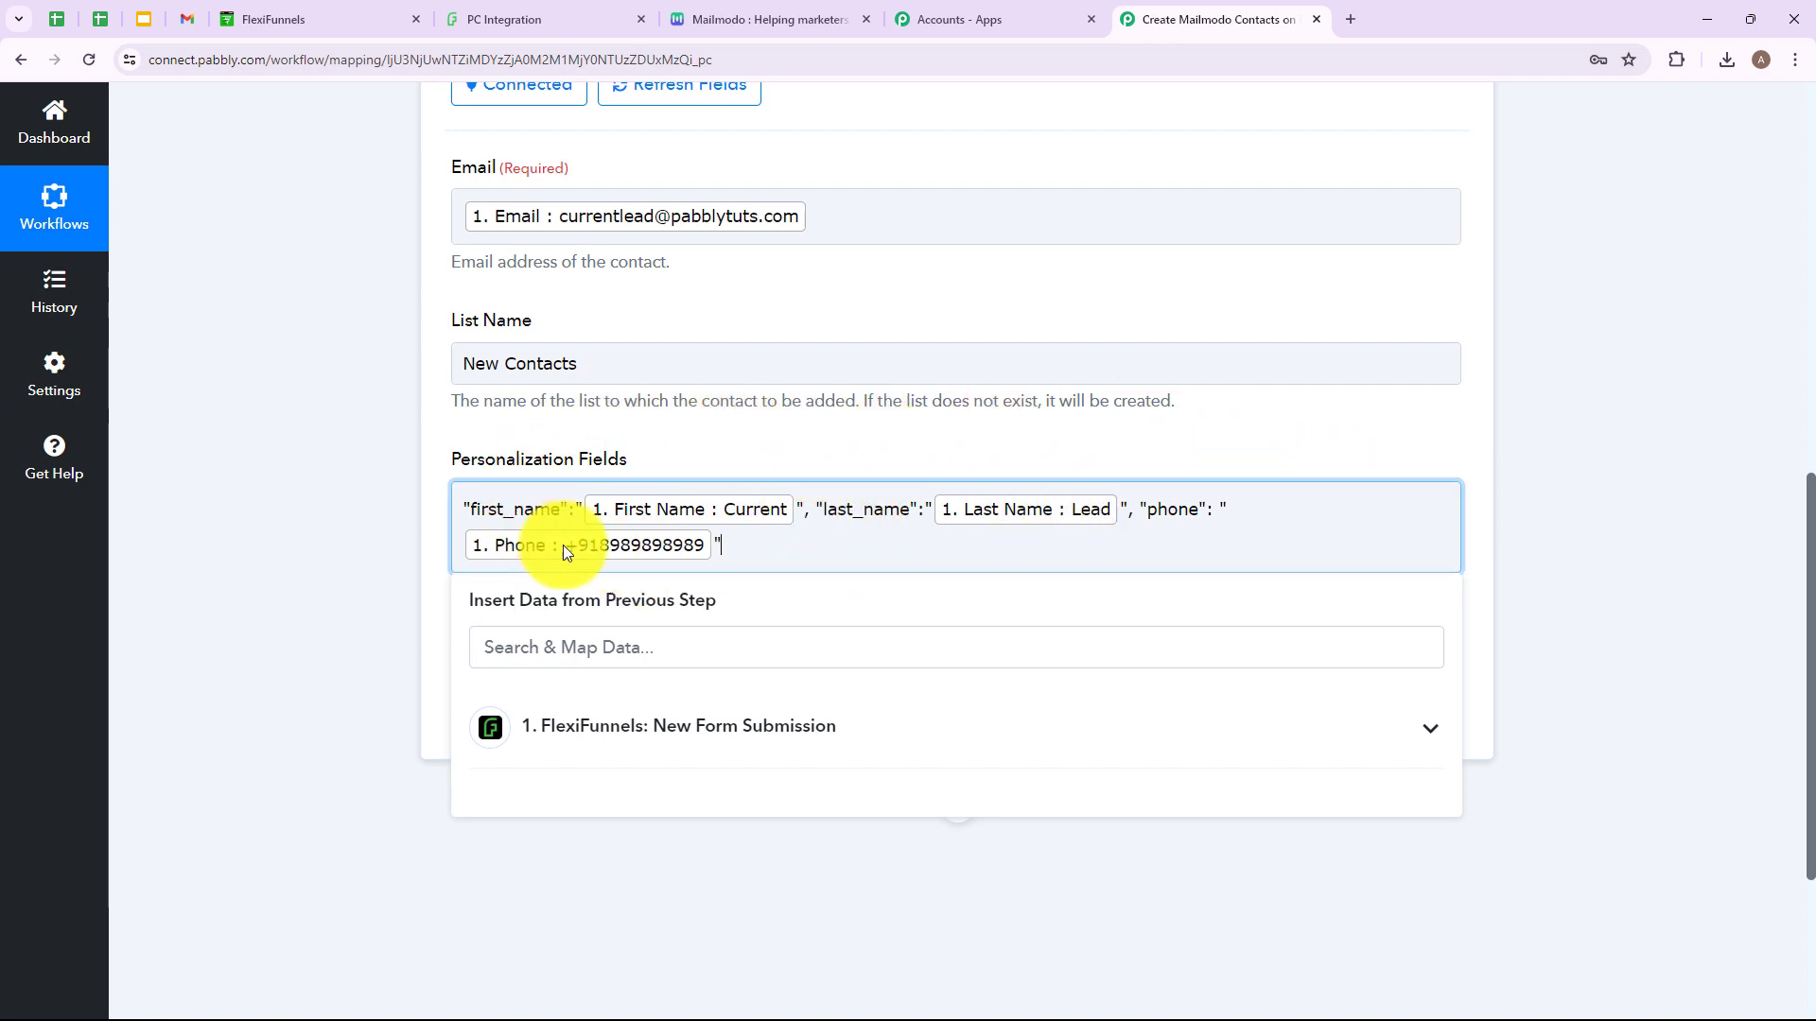
{"action": "left_click", "coordinate": [321, 570]}
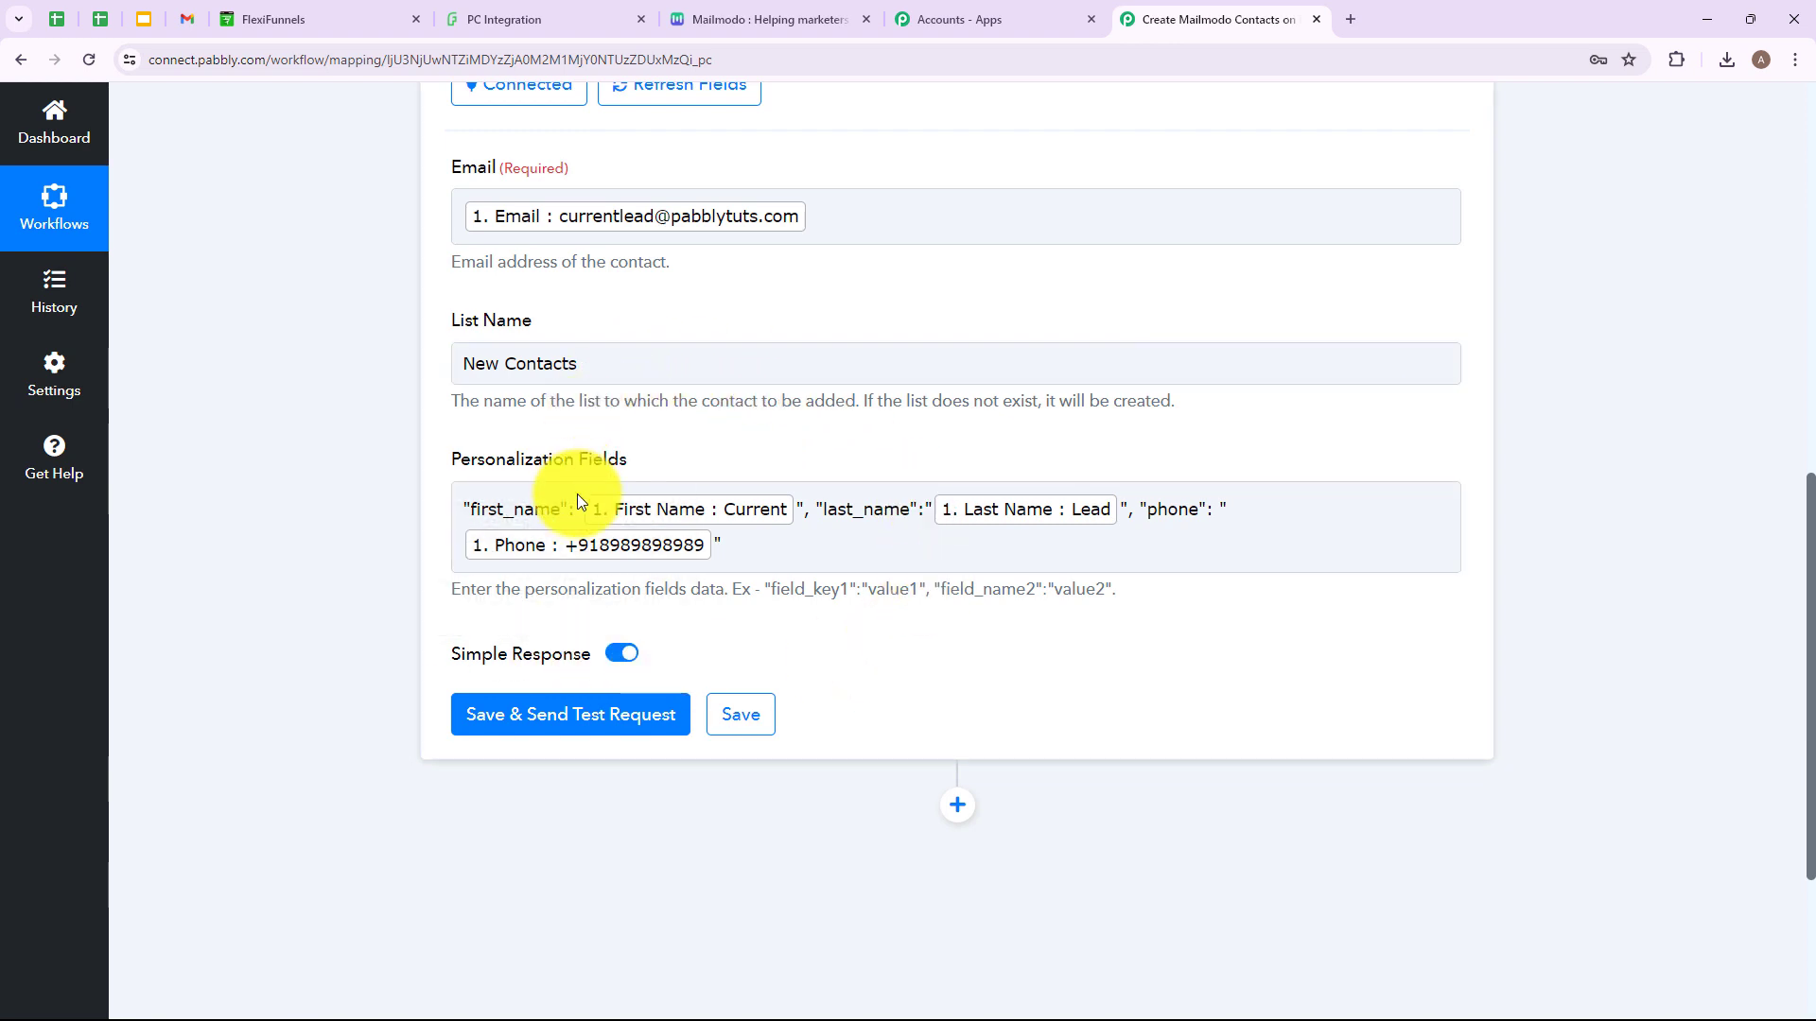
Save the action and send a test request, confirming the contact was added.
{"action": "left_click", "coordinate": [558, 731]}
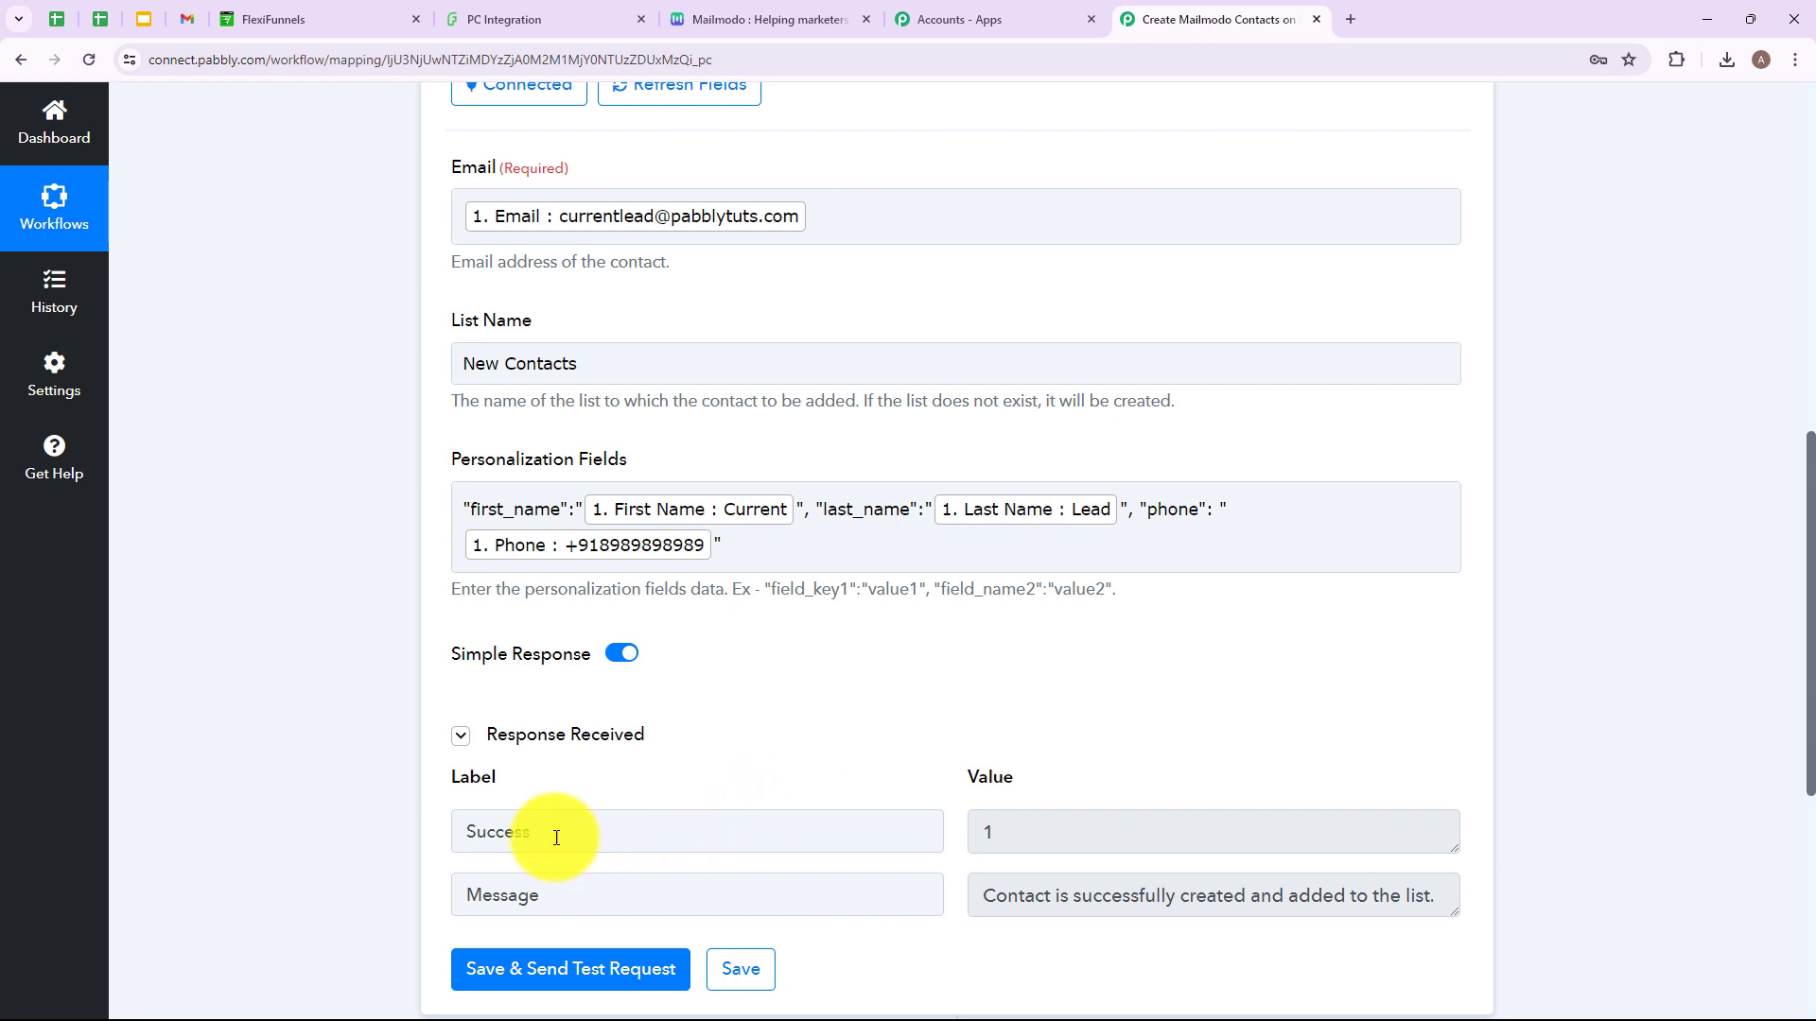
{"action": "key", "text": "Tab"}
{"action": "left_click_drag", "start_coordinate": [976, 903], "coordinate": [1442, 900]}
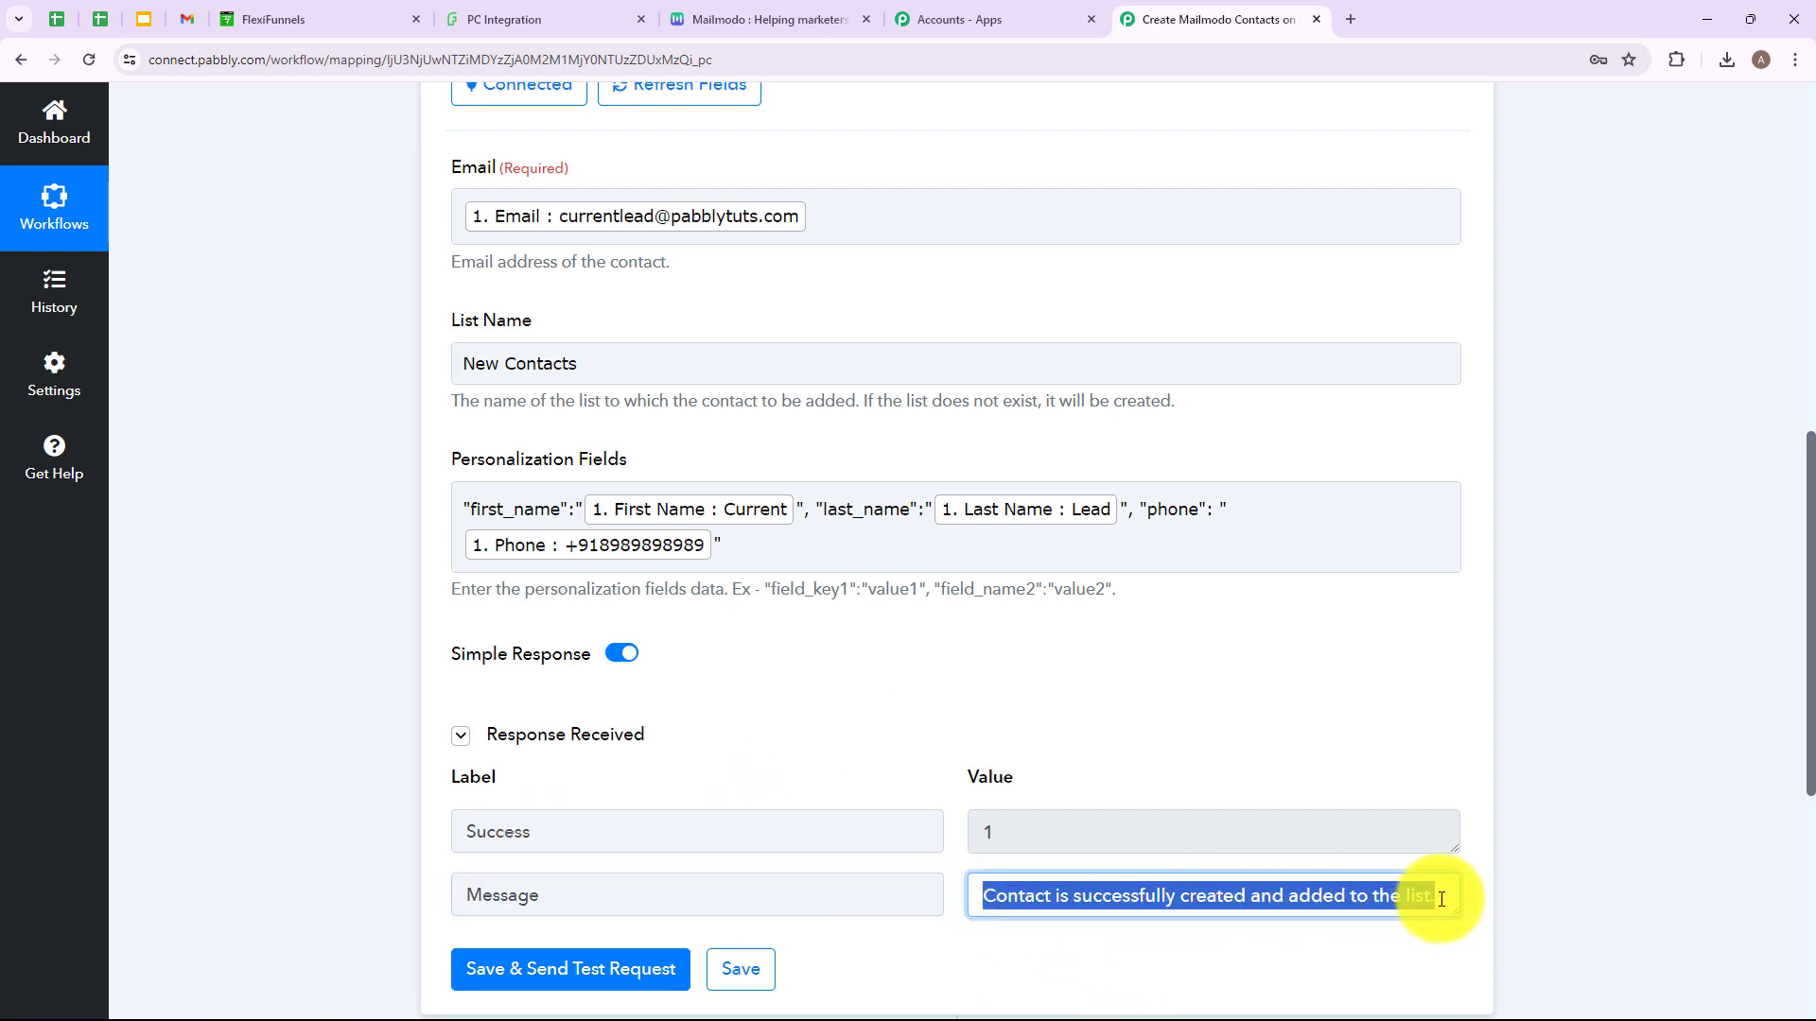
{"action": "left_click", "coordinate": [1604, 826]}
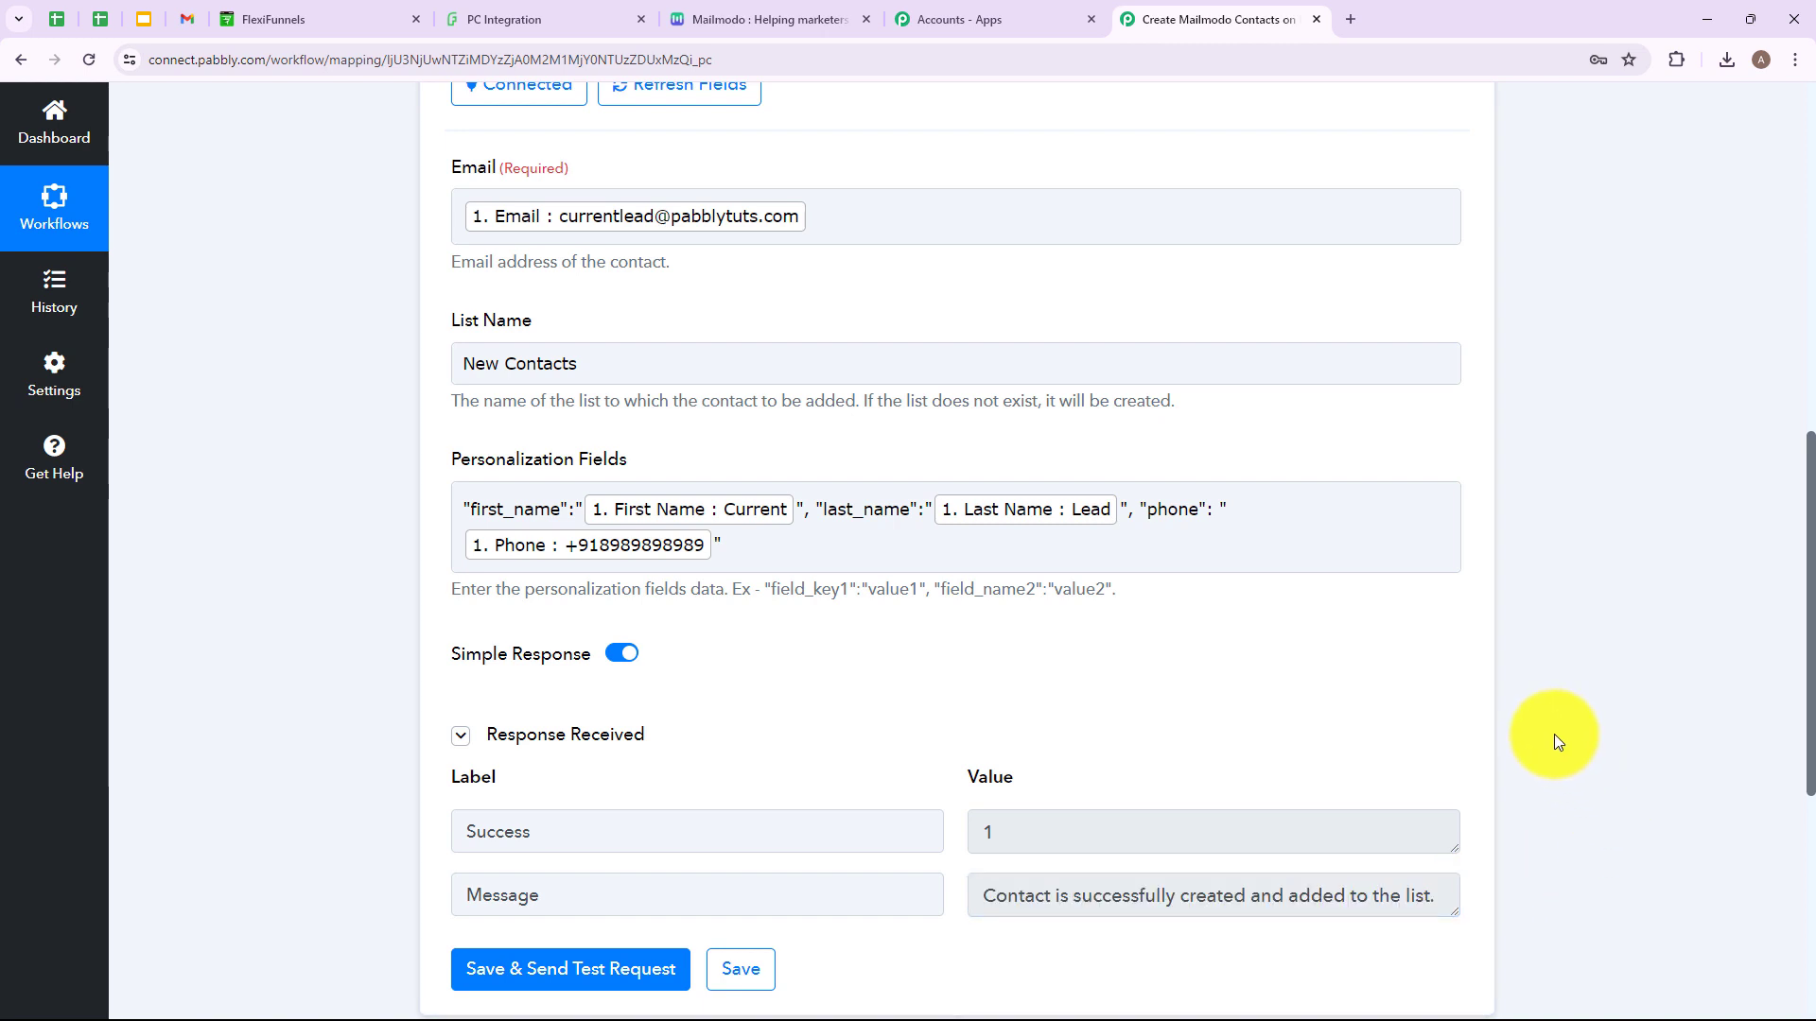
{"action": "left_click", "coordinate": [760, 14]}
{"action": "left_click", "coordinate": [89, 60]}
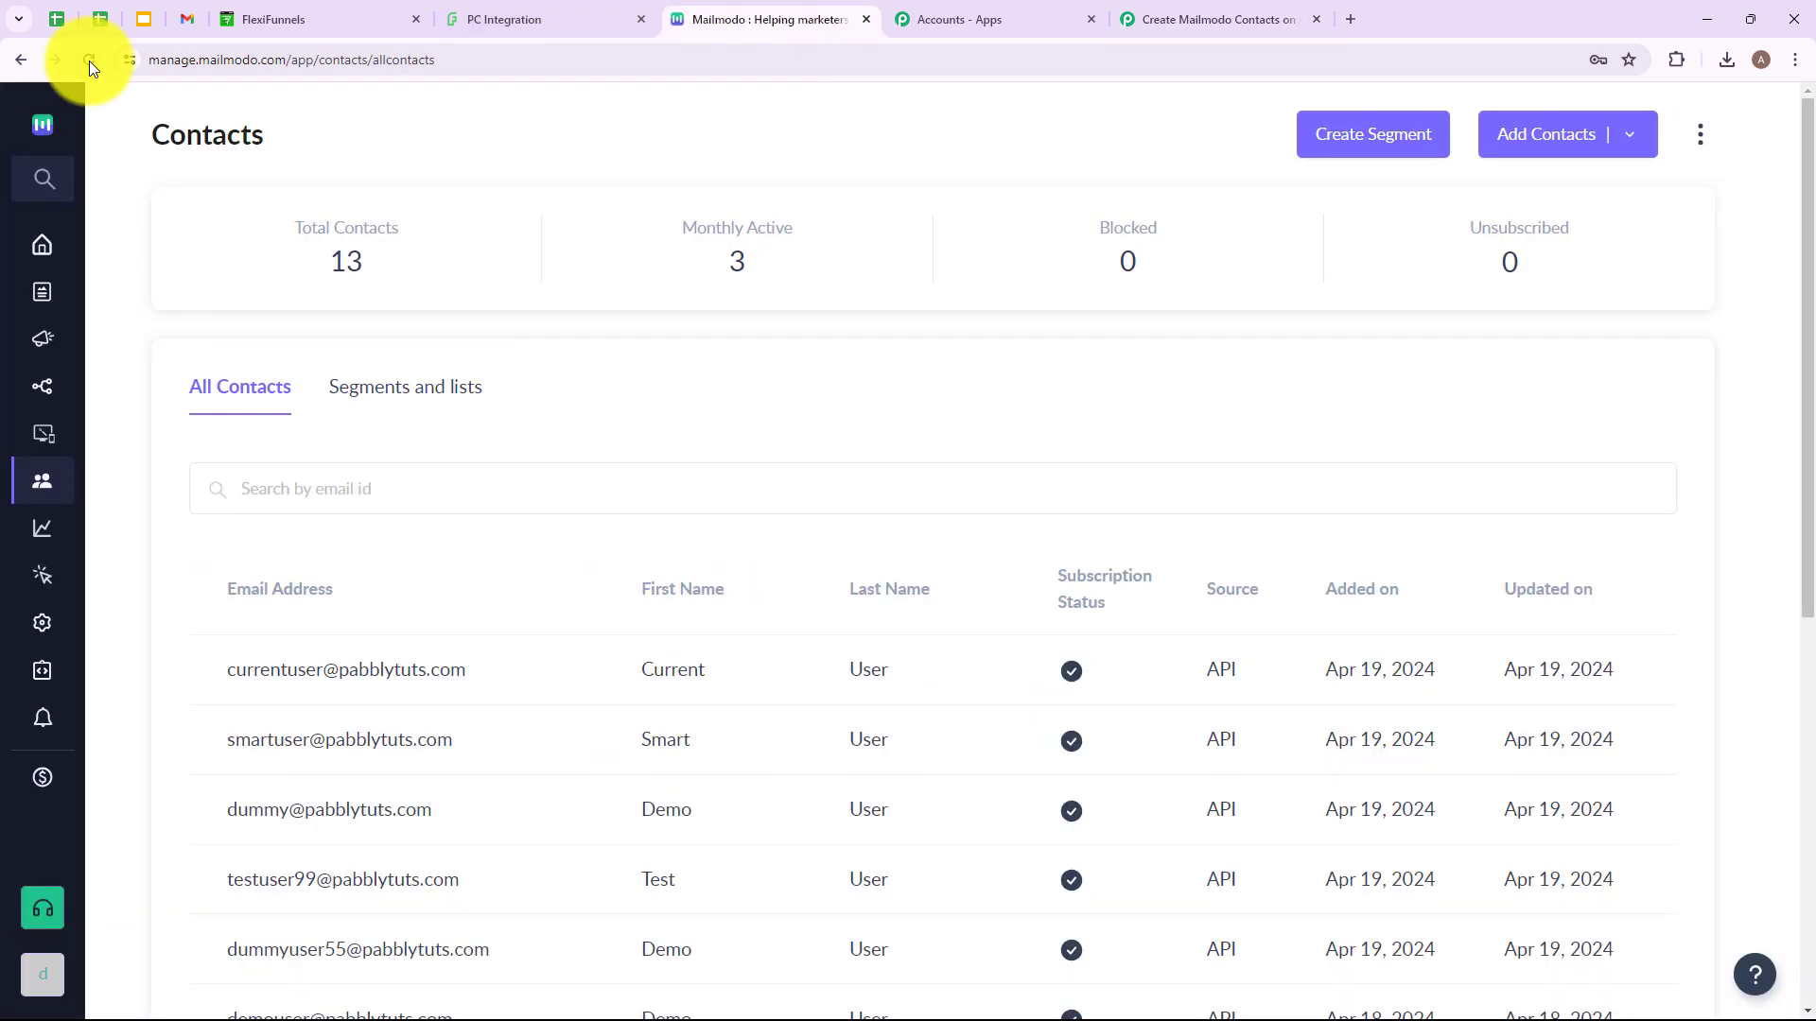
Reload Mailmodo contacts to see the test lead, then return to the FlexiFunnels form.
{"action": "left_click", "coordinate": [89, 60]}
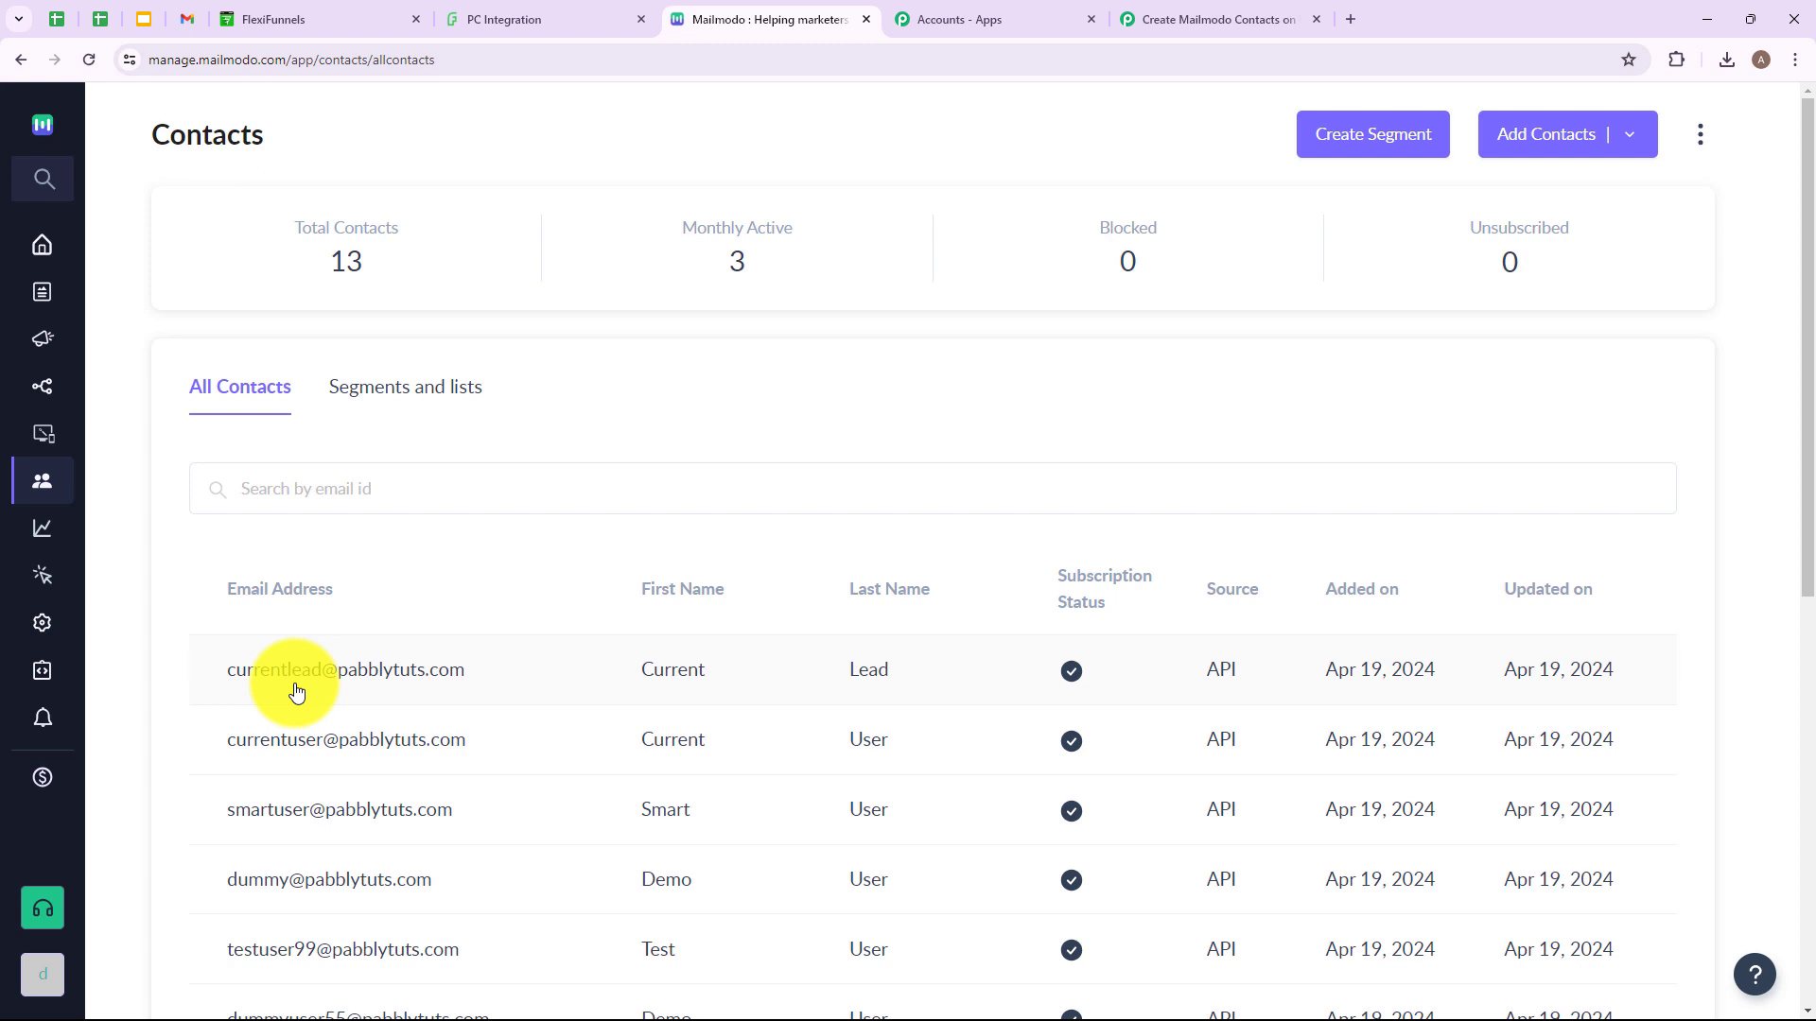
{"action": "left_click", "coordinate": [544, 18]}
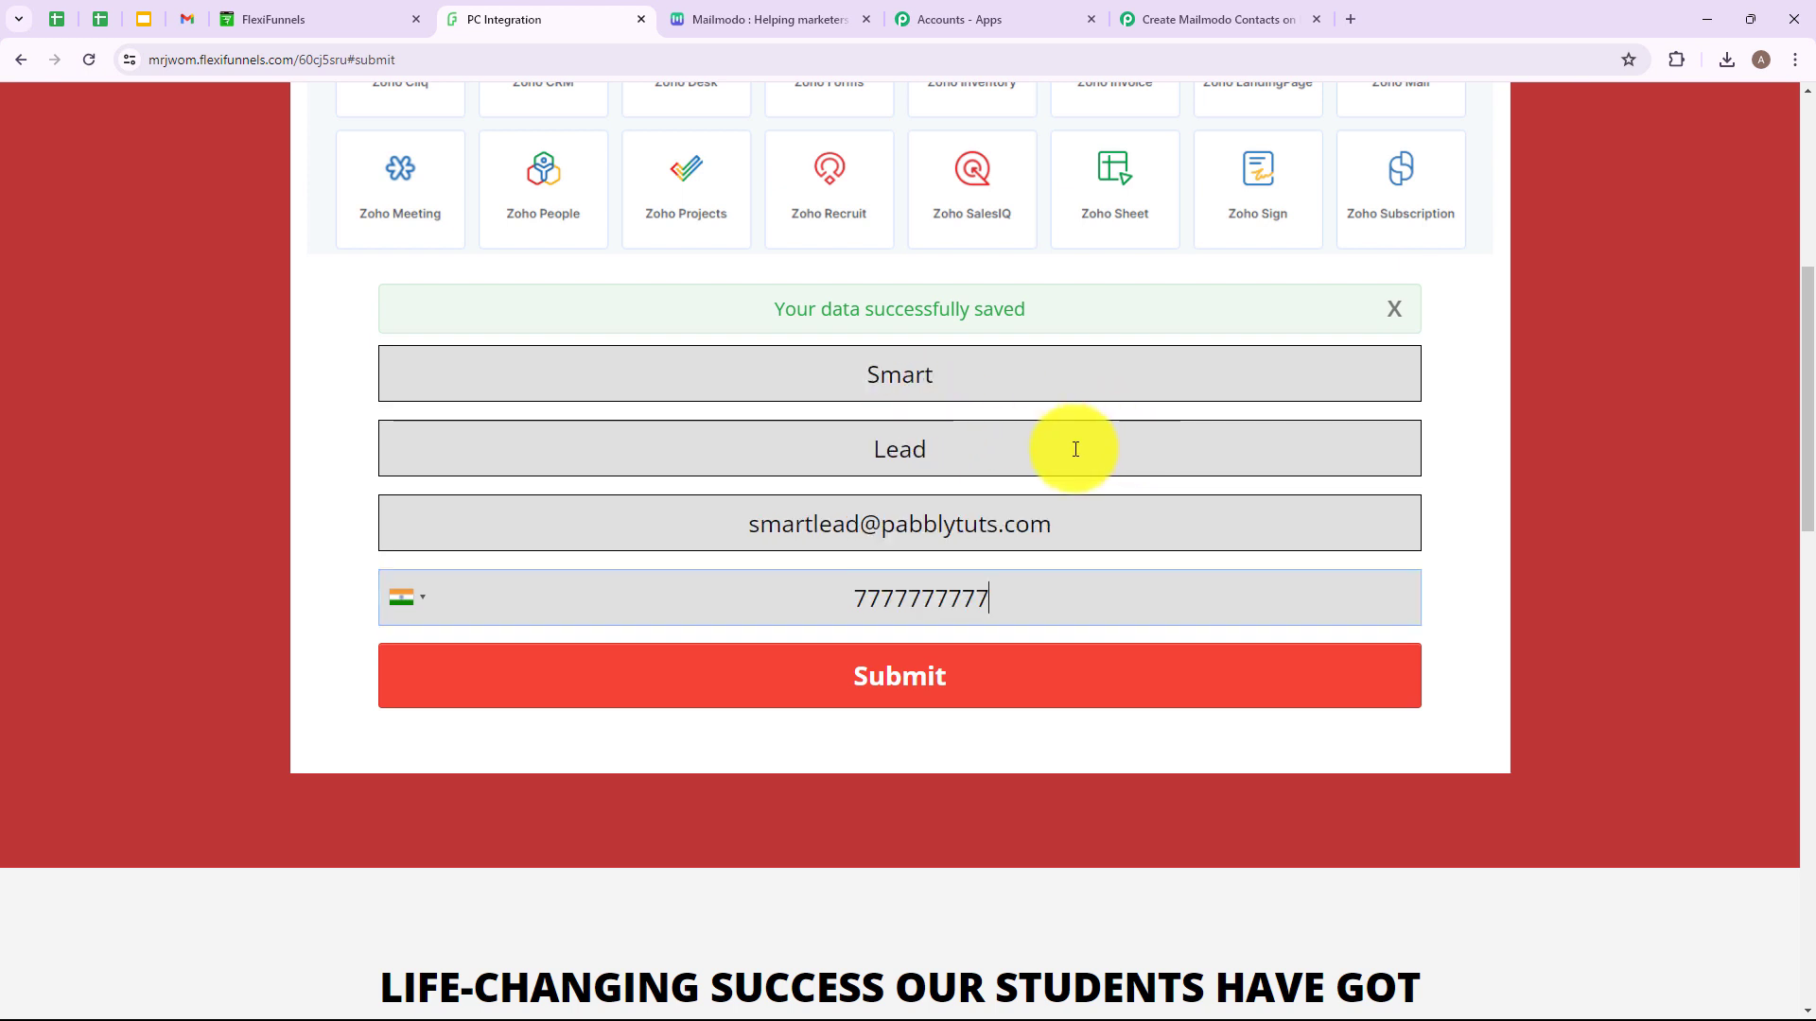
Submit a second lead via the FlexiFunnels form and confirm it in Mailmodo contacts.
{"action": "double_click", "coordinate": [872, 377]}
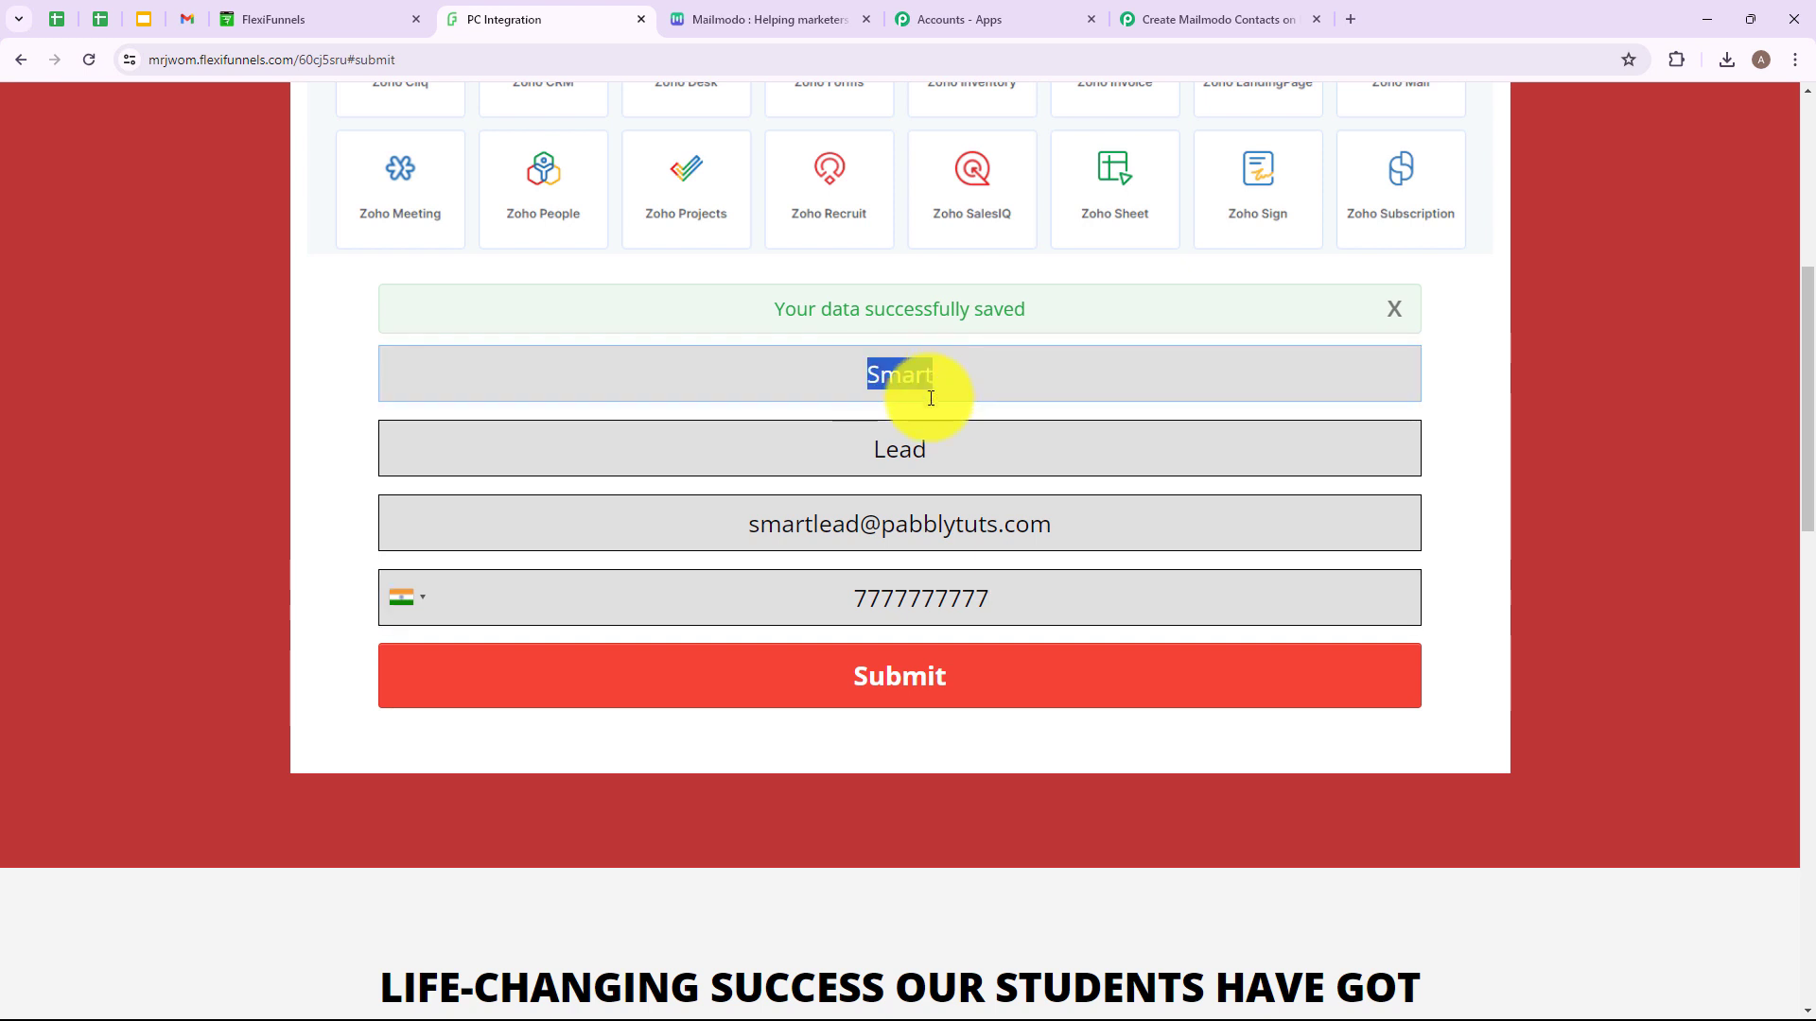
{"action": "double_click", "coordinate": [908, 452]}
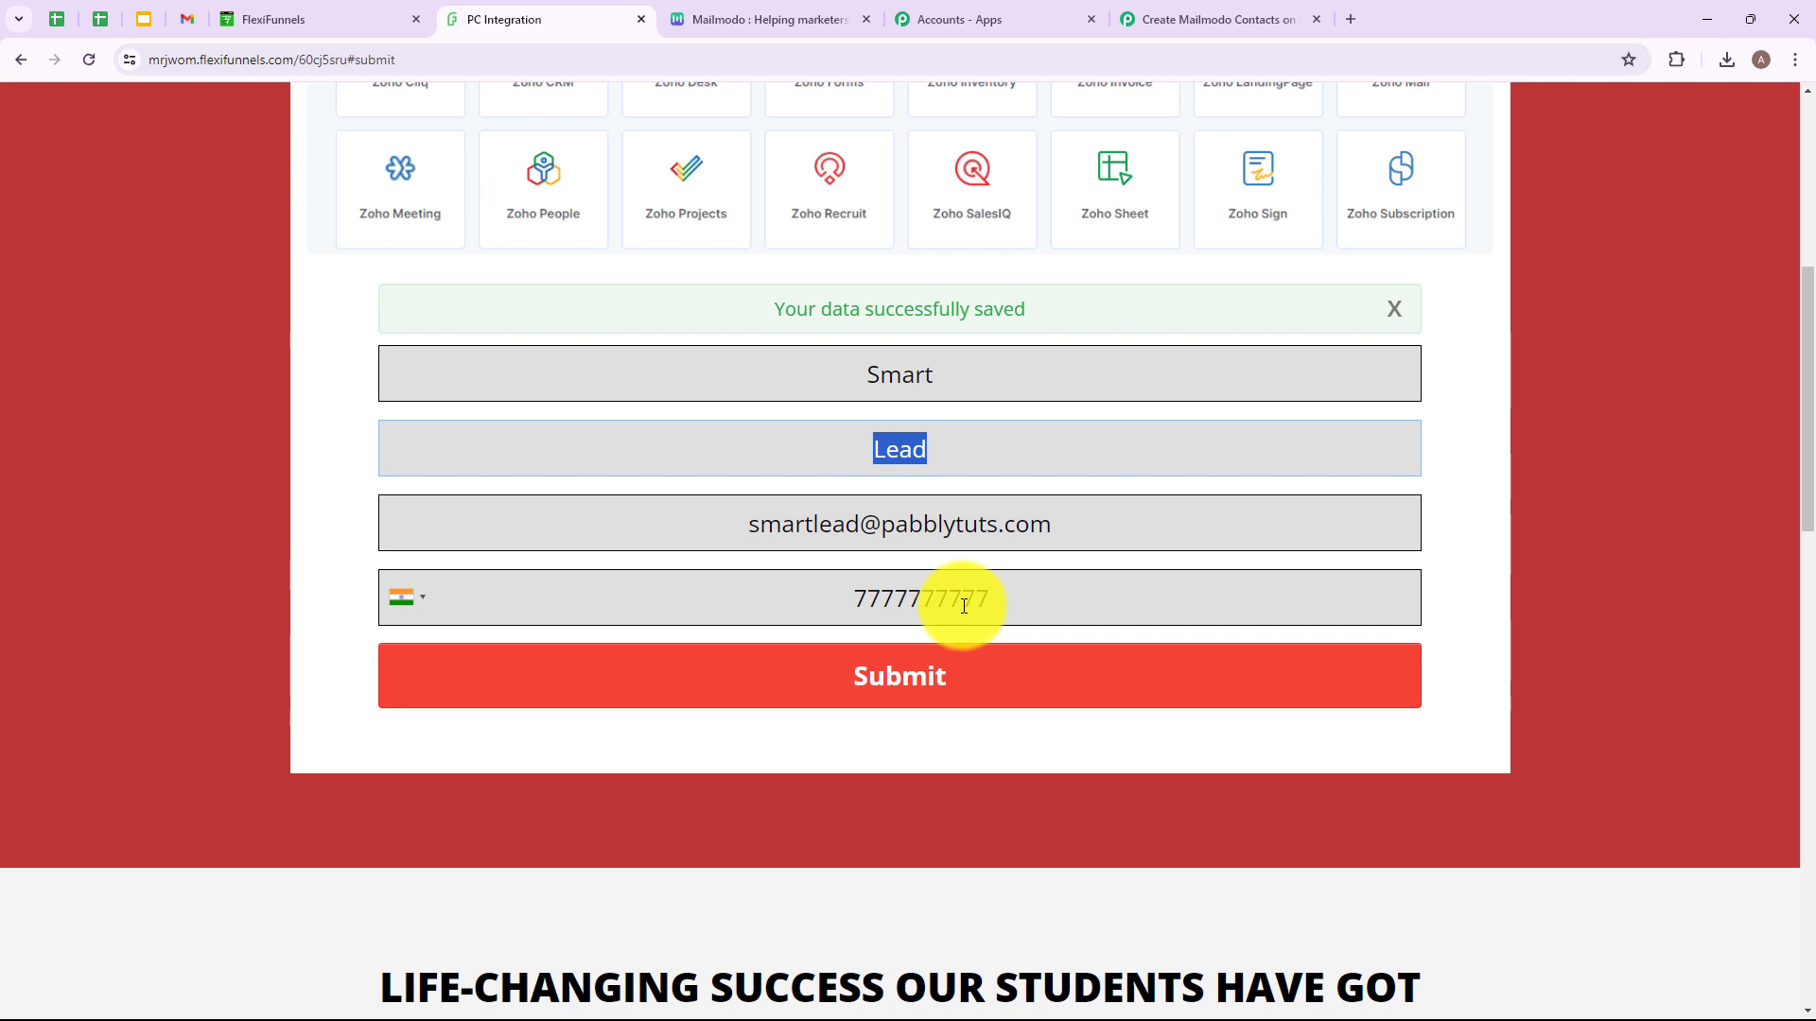
{"action": "left_click", "coordinate": [924, 677]}
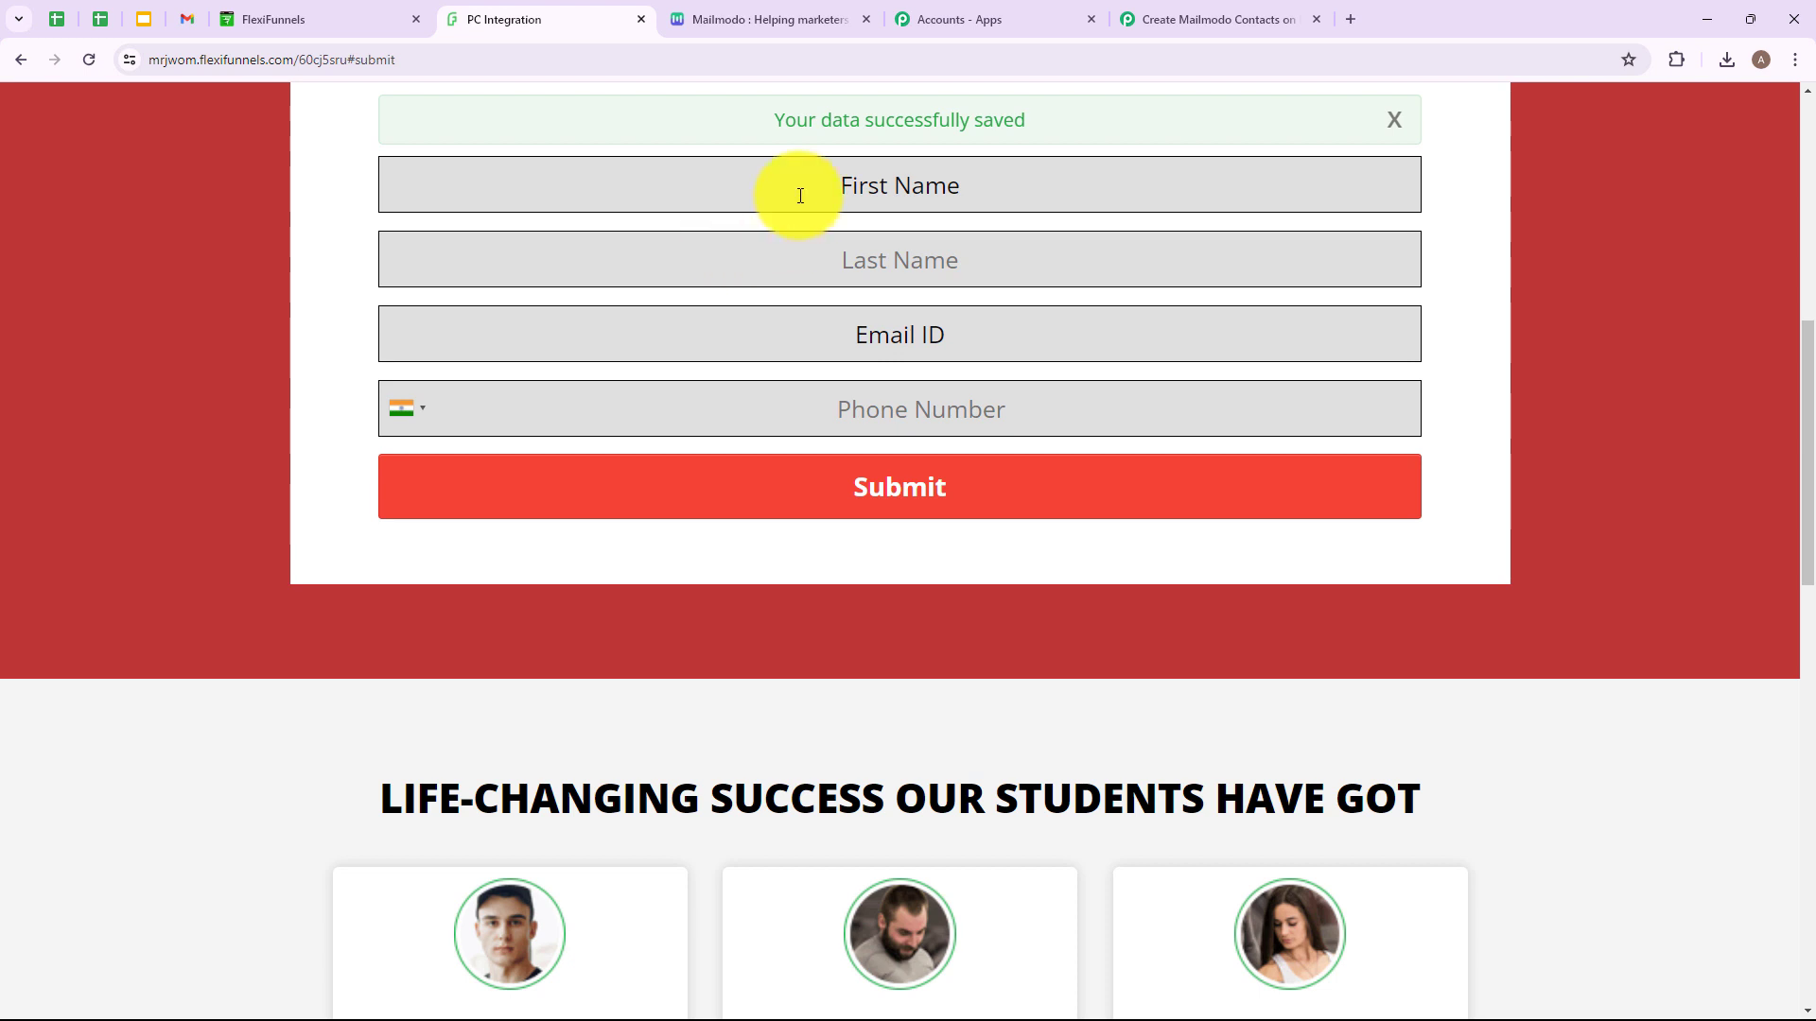
{"action": "left_click", "coordinate": [756, 21]}
{"action": "left_click", "coordinate": [88, 59]}
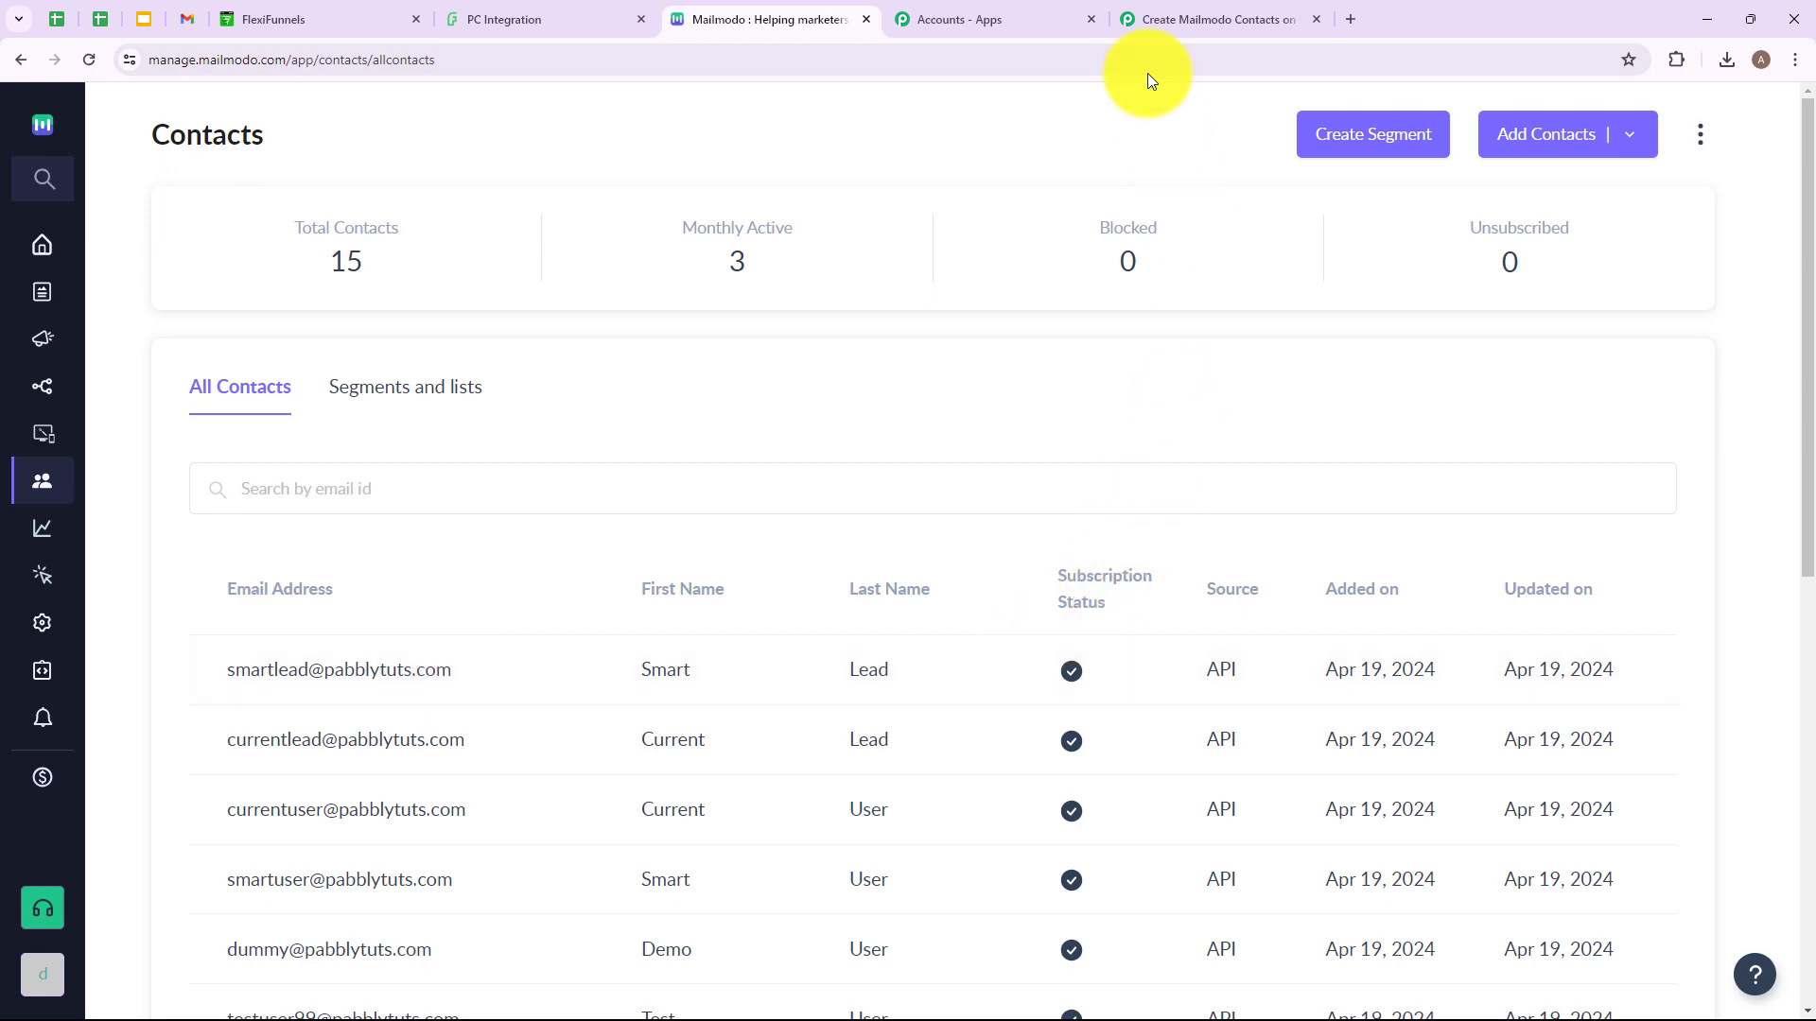
Collapse the Mailmodo action card in the Pabbly Connect workflow.
{"action": "left_click", "coordinate": [1156, 15]}
{"action": "scroll", "coordinate": [1115, 649], "scroll_direction": "up", "scroll_amount": 8}
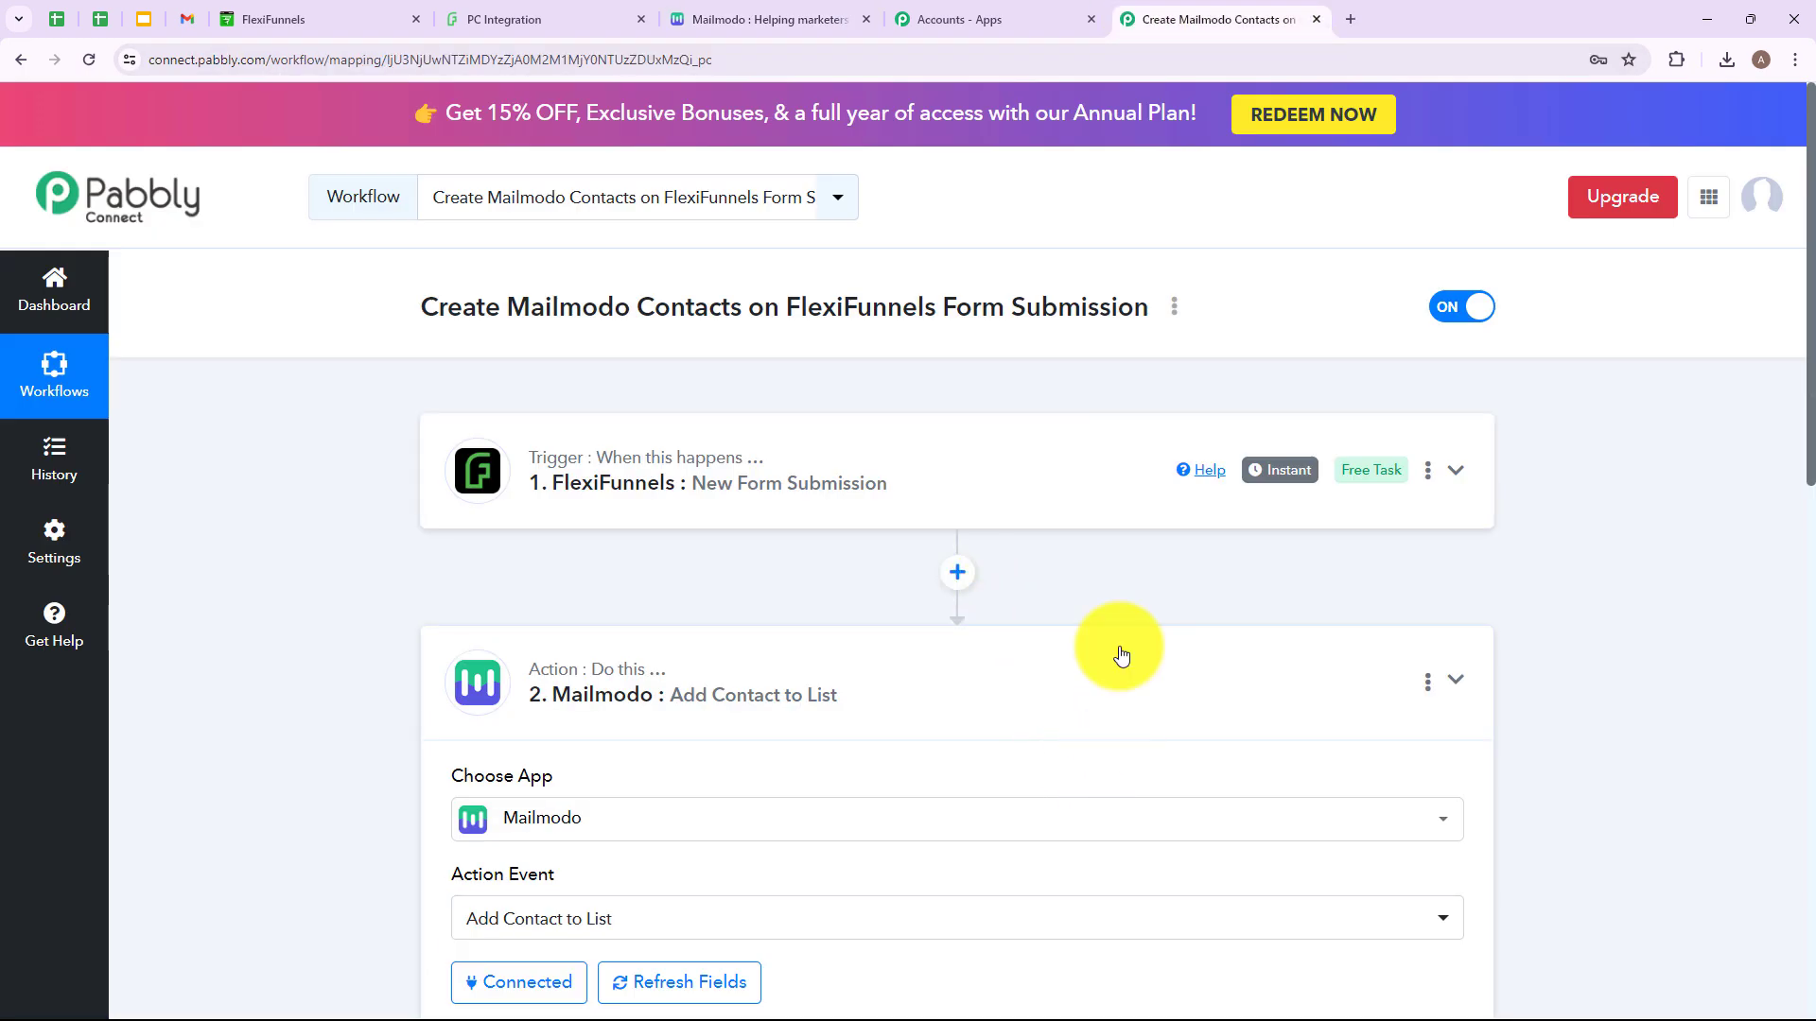
{"action": "left_click", "coordinate": [1117, 653]}
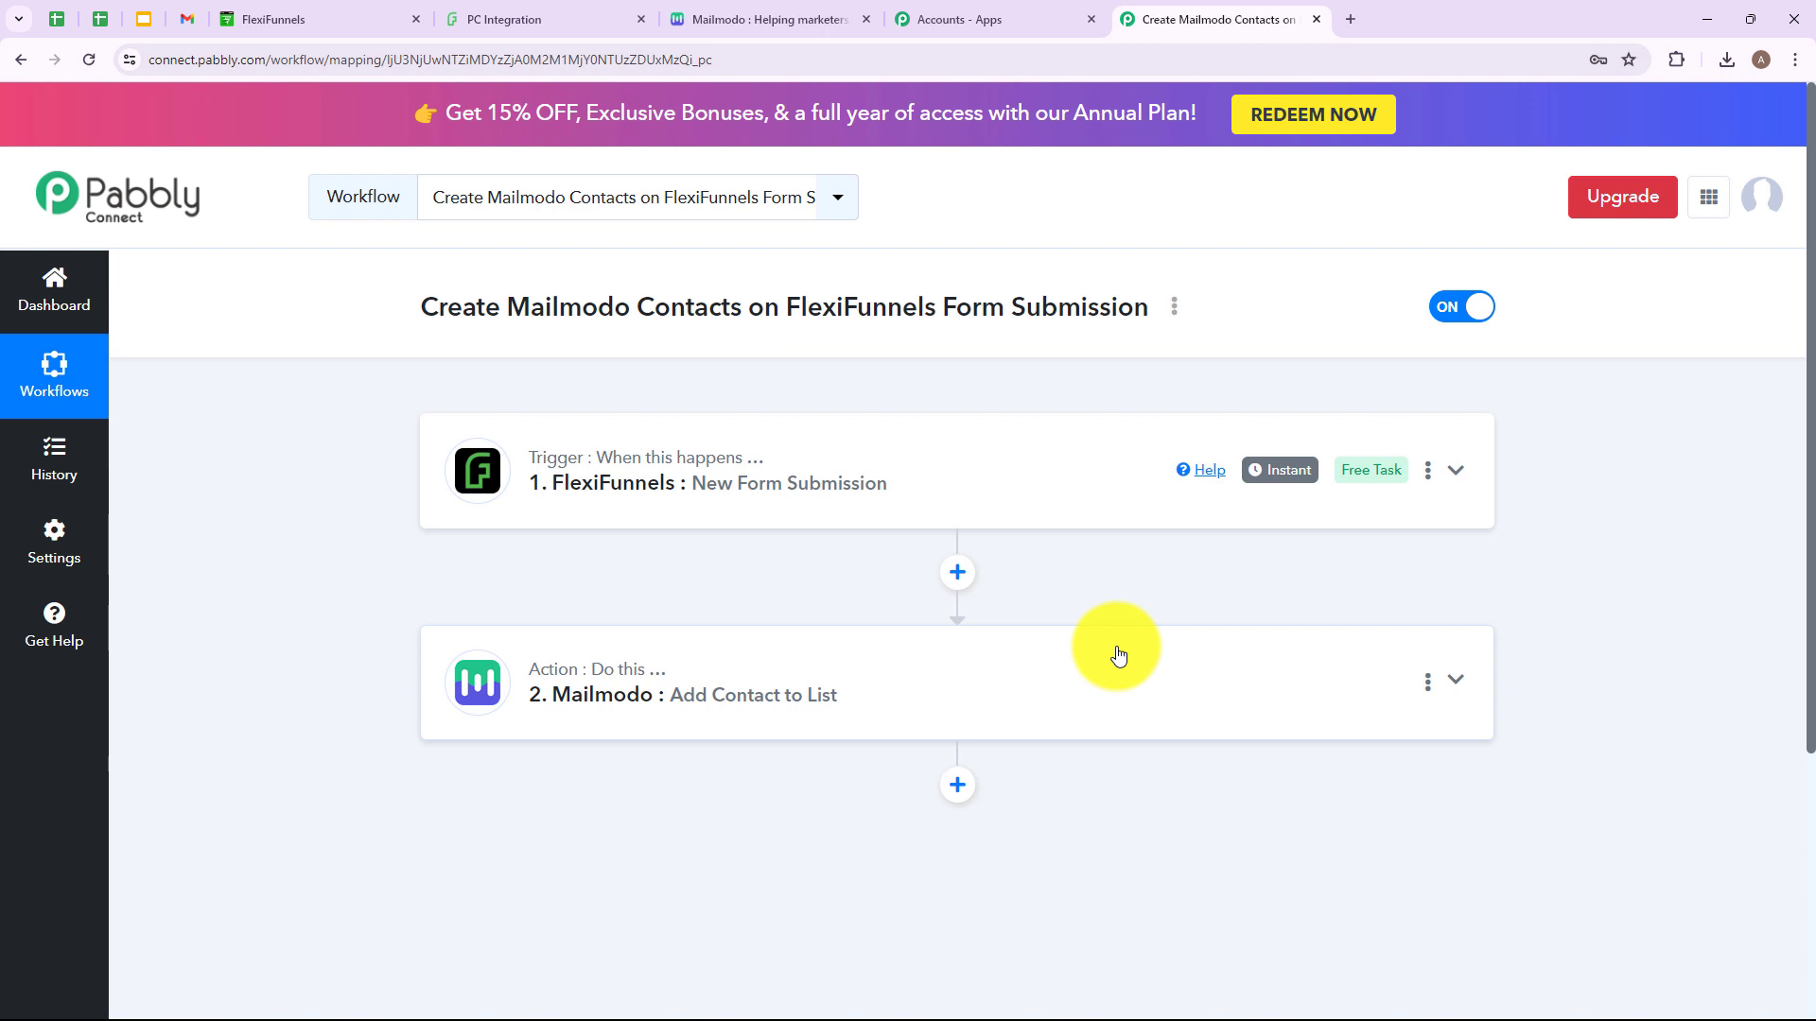